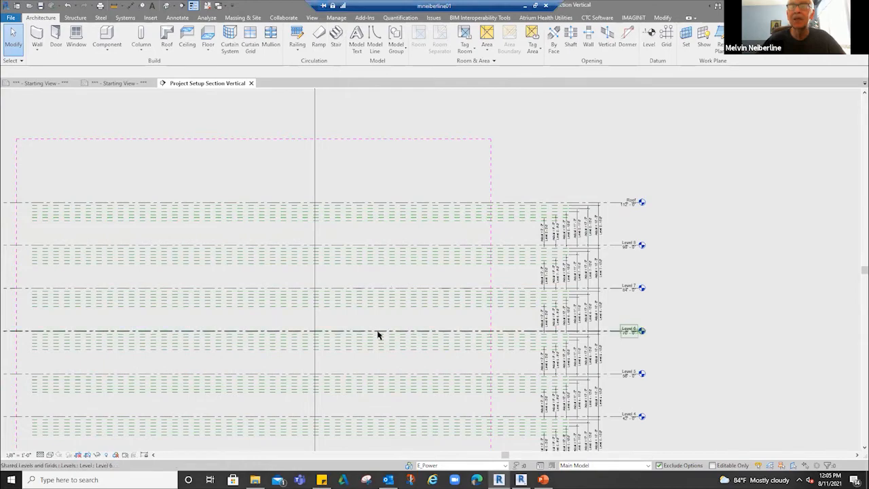
Step: Examine the levels and the ceiling-height reference planes between them in the vertical project setup section
{"action": "middle_click_drag", "start_coordinate": [376, 333], "coordinate": [537, 351]}
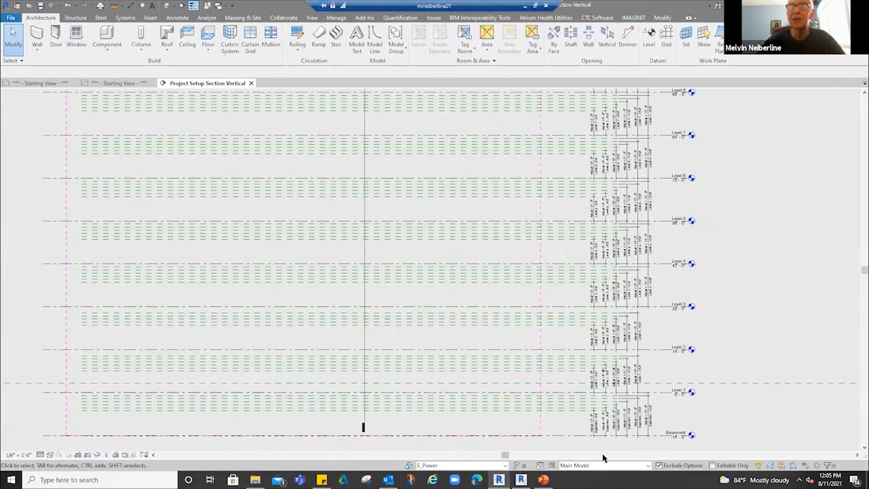
{"action": "scroll", "coordinate": [587, 431], "scroll_direction": "up", "scroll_amount": 3}
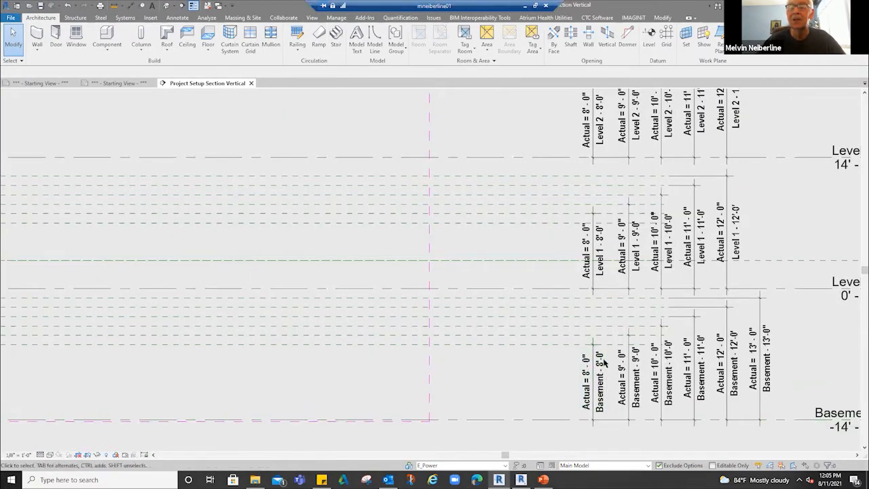
{"action": "scroll", "coordinate": [576, 360], "scroll_direction": "down", "scroll_amount": 5}
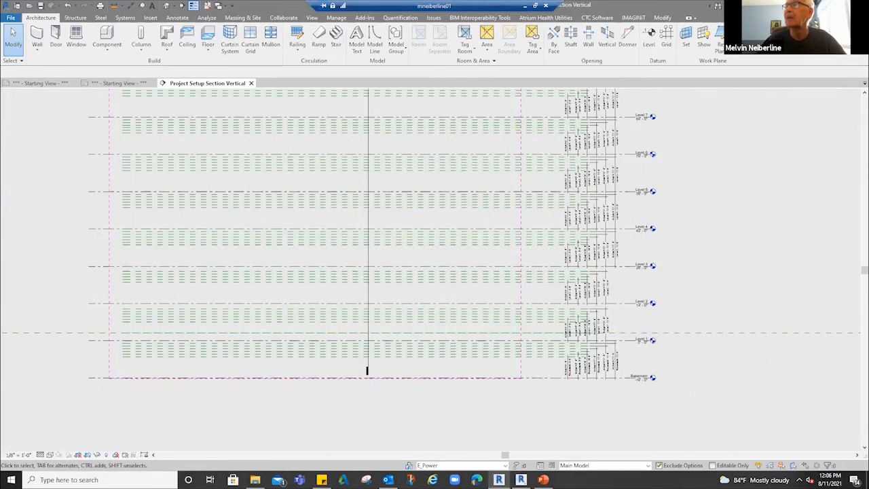
Step: Review the view organization schemes available in the Project Browser's Browser Organization settings, declining the save reminder
{"action": "left_click_drag", "start_coordinate": [868, 31], "coordinate": [684, 29]}
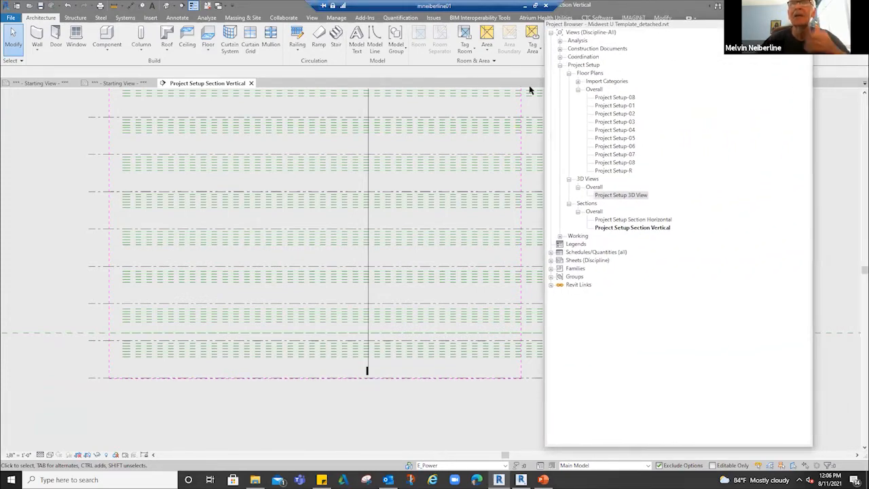
{"action": "right_click", "coordinate": [588, 33]}
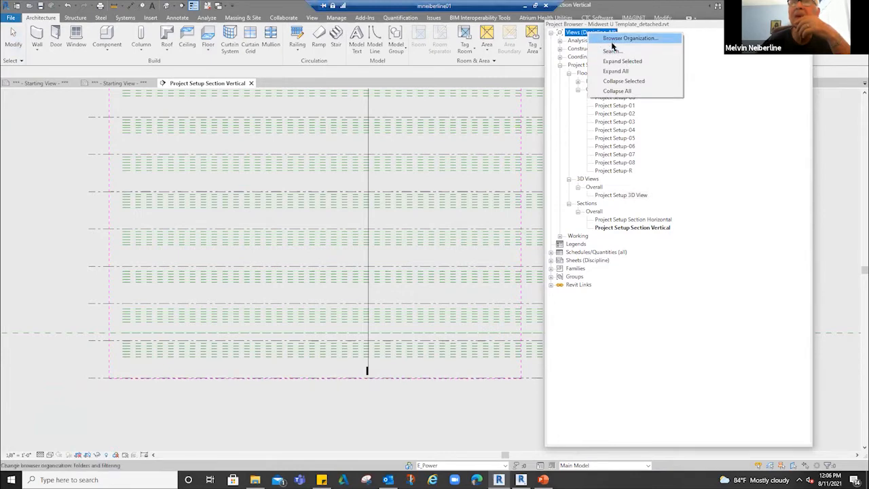
{"action": "left_click", "coordinate": [613, 38]}
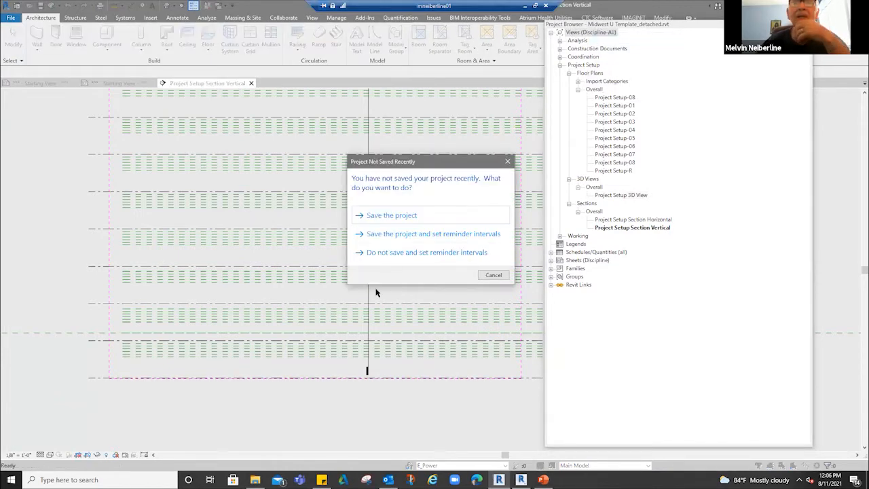
{"action": "left_click", "coordinate": [482, 278]}
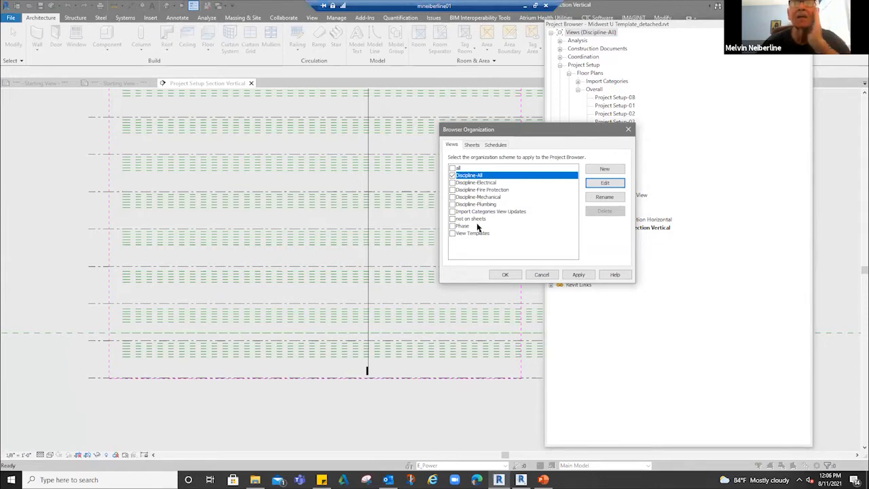
{"action": "left_click", "coordinate": [503, 275]}
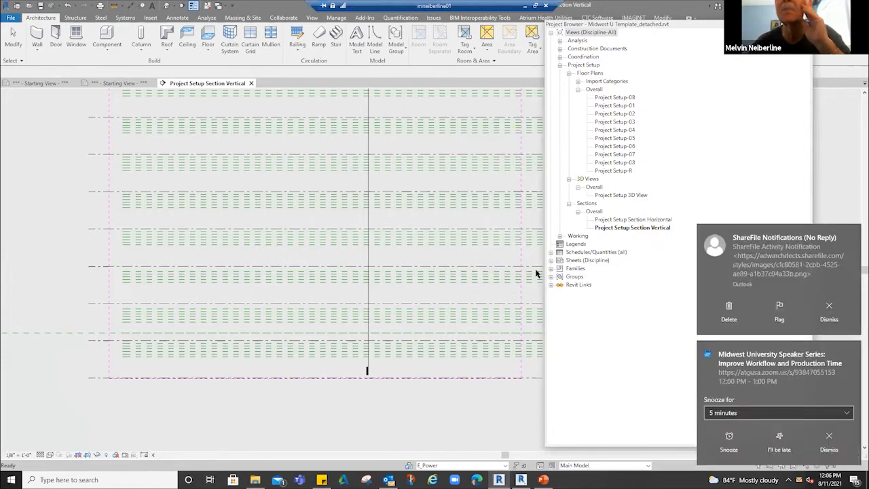
Step: Expand the Construction Documents floor plans in the Project Browser to review their discipline groups, and put the browser away
{"action": "left_click", "coordinate": [588, 35]}
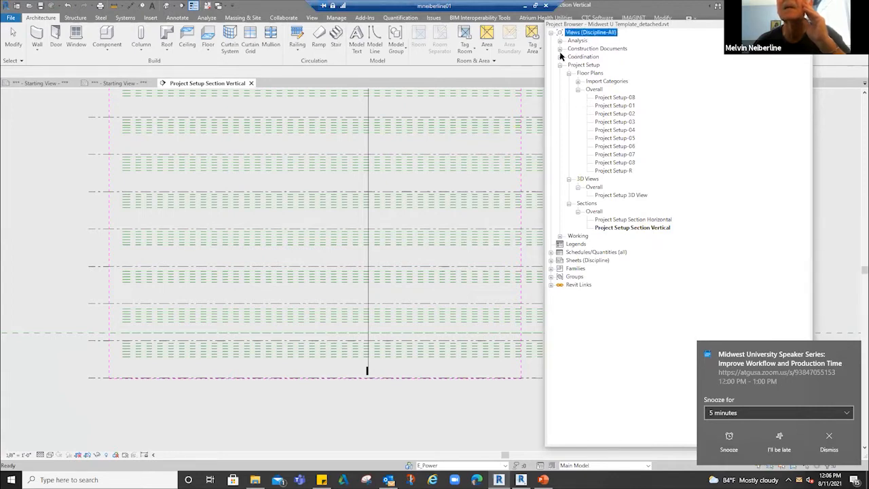
{"action": "left_click", "coordinate": [560, 49]}
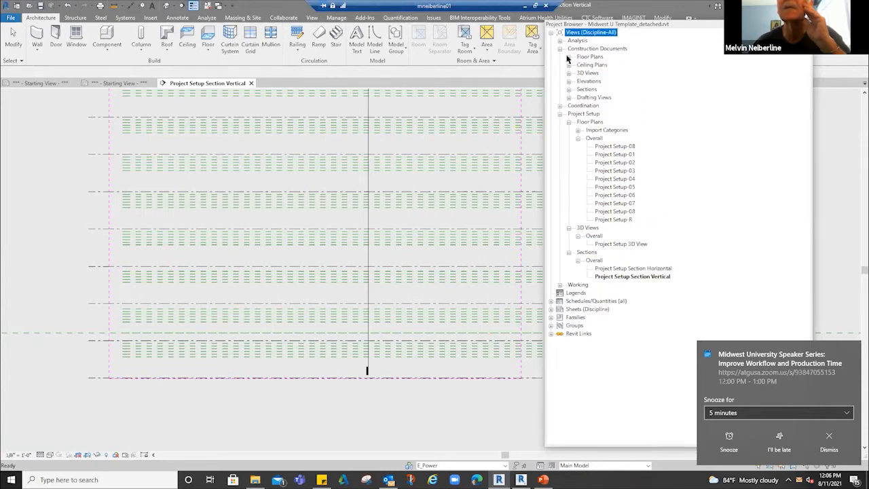
{"action": "left_click", "coordinate": [569, 58]}
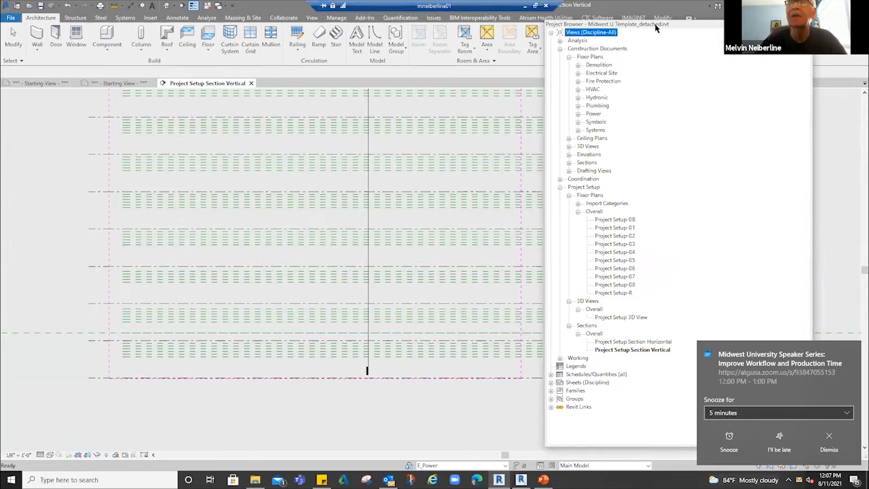
{"action": "left_click_drag", "start_coordinate": [656, 28], "coordinate": [868, 31]}
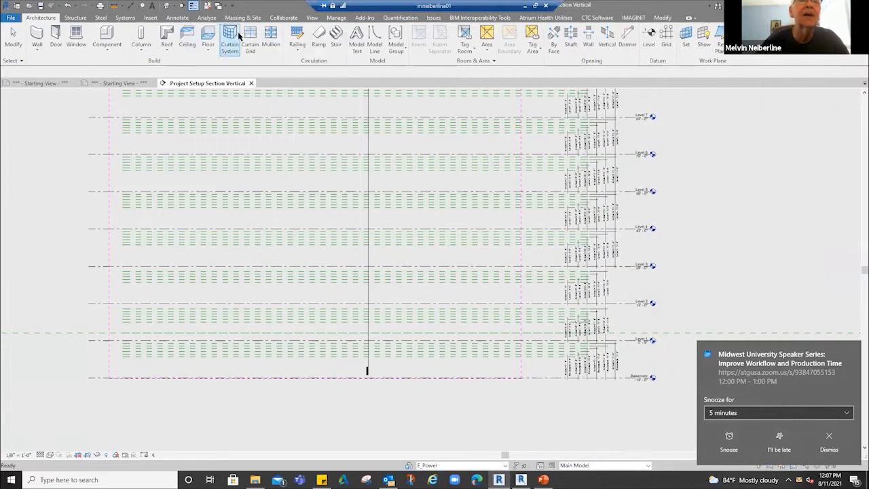
Step: Float the Select panel over the drawing area and dismiss the meeting reminder
{"action": "left_click", "coordinate": [312, 19]}
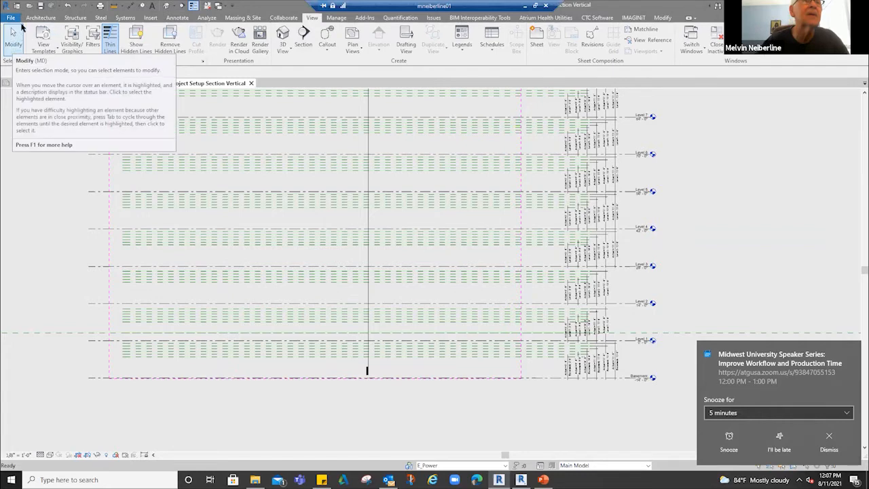
{"action": "left_click_drag", "start_coordinate": [19, 33], "coordinate": [28, 104]}
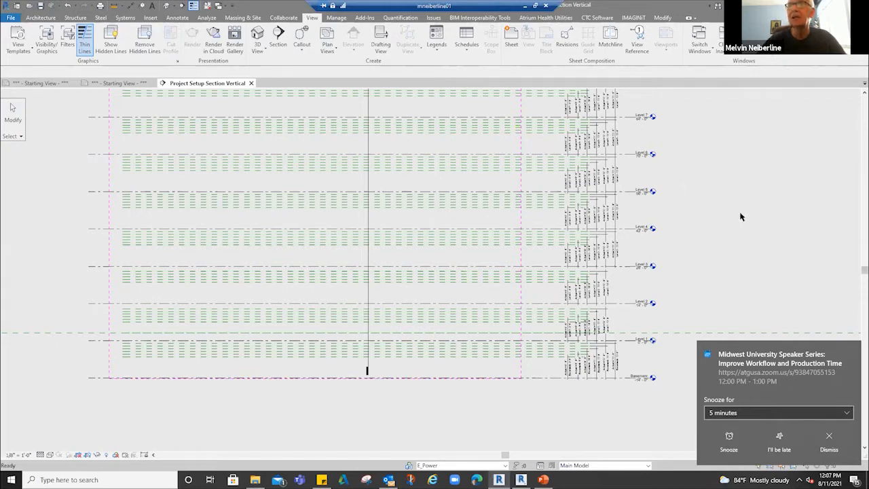
{"action": "left_click", "coordinate": [829, 440]}
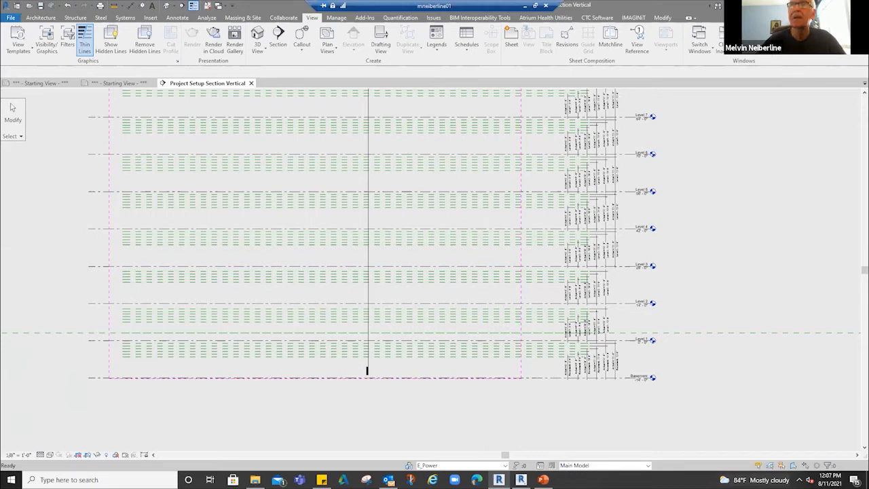
Step: Switch to File Explorer and look through the Starter Template folder in Midwest U, including its MEPPP Content subfolder
{"action": "left_click", "coordinate": [816, 5]}
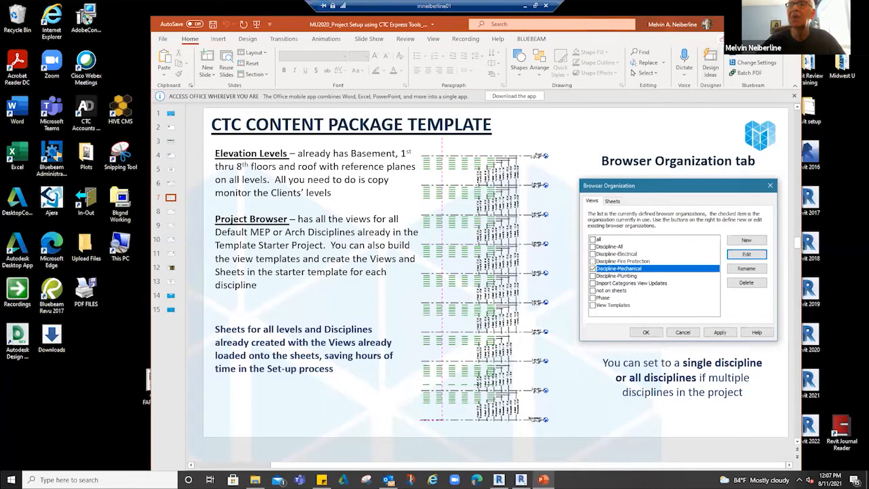
{"action": "left_click", "coordinate": [749, 23]}
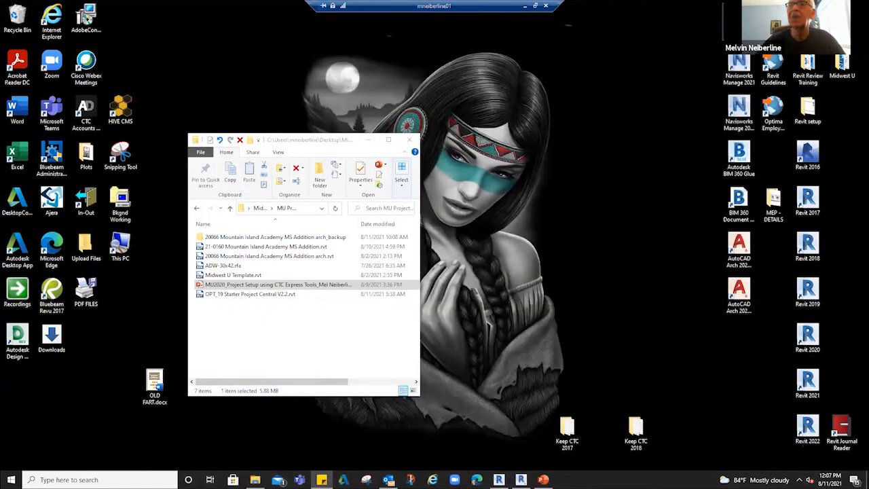
{"action": "left_click", "coordinate": [197, 209]}
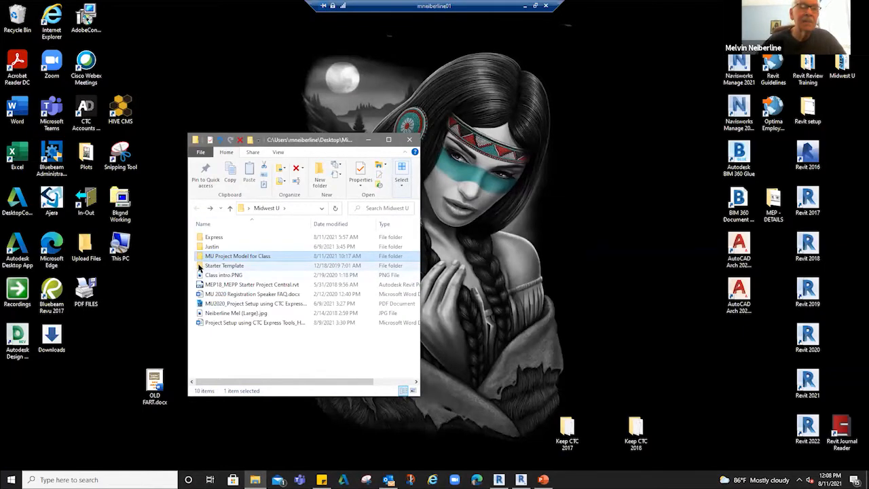
{"action": "mouse_move", "coordinate": [199, 268]}
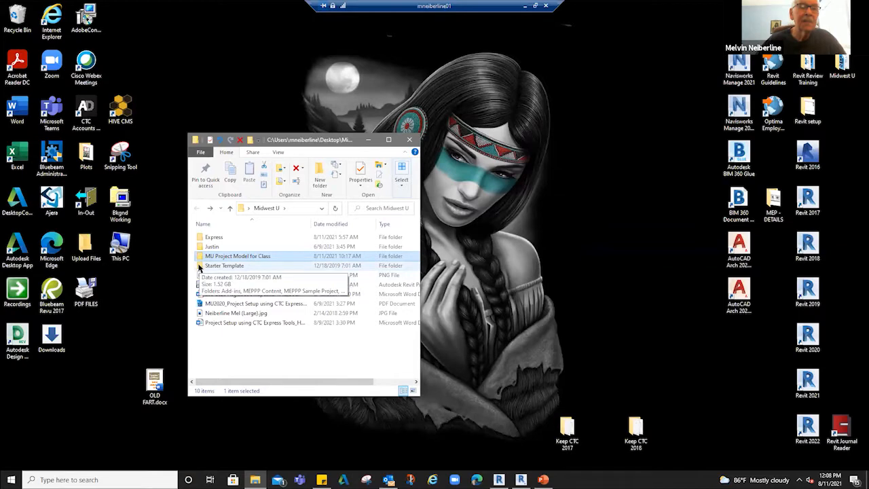
{"action": "double_click", "coordinate": [199, 266]}
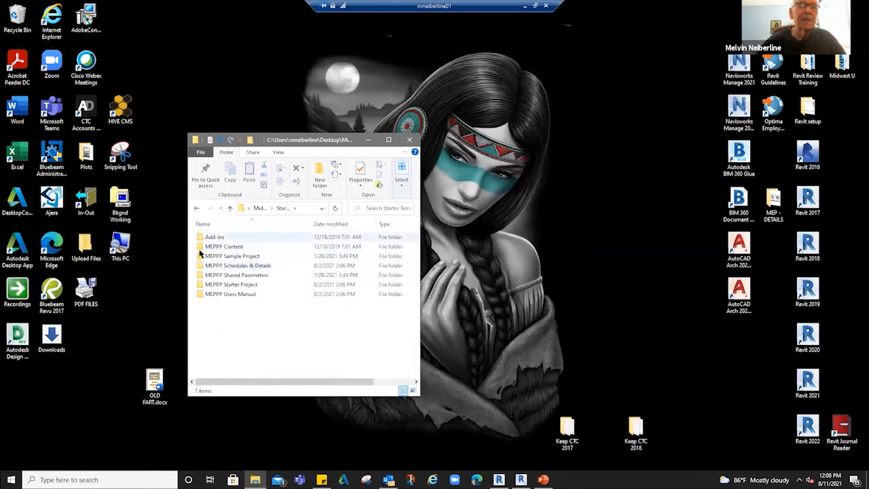
{"action": "double_click", "coordinate": [200, 248]}
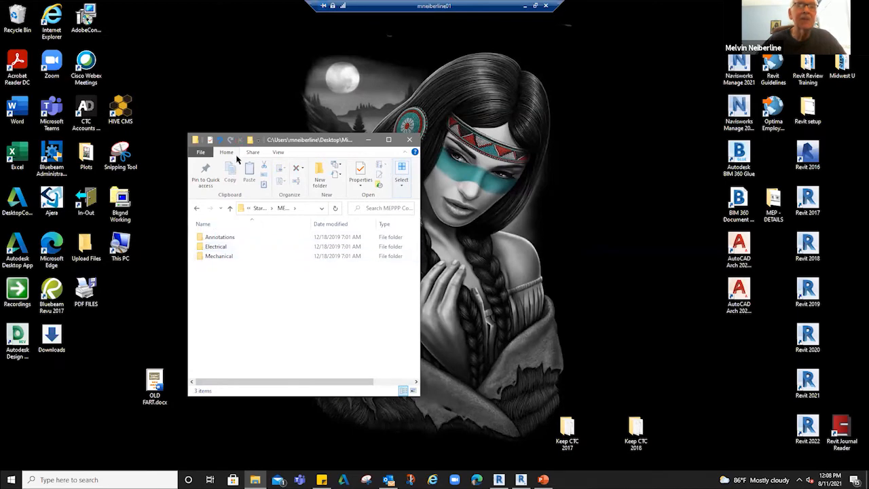
{"action": "left_click_drag", "start_coordinate": [268, 141], "coordinate": [378, 132]}
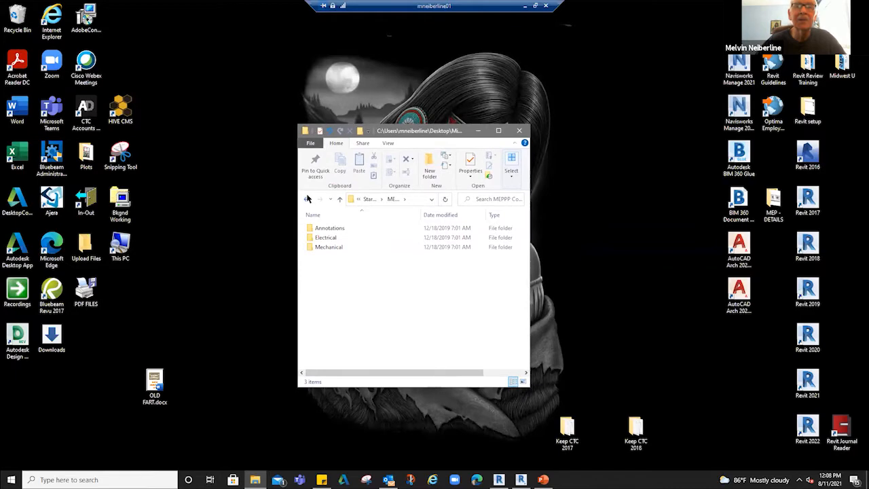
{"action": "left_click", "coordinate": [305, 200]}
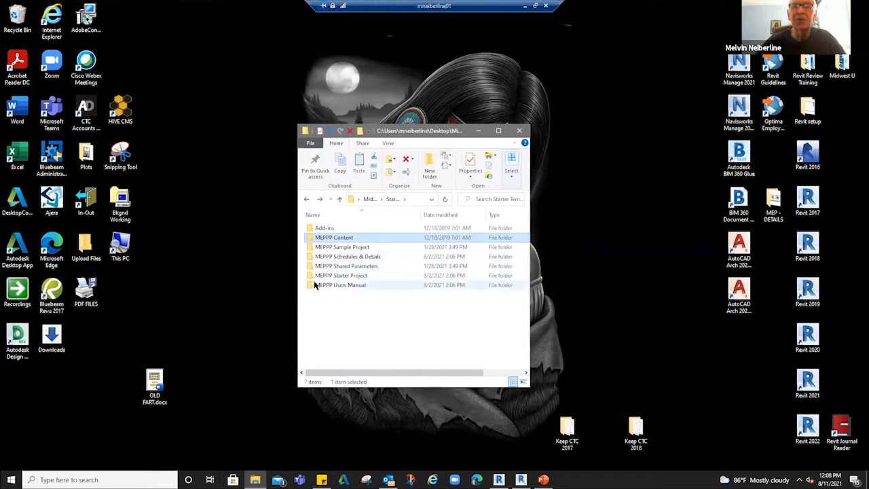
Step: Switch back to Revit and close the vertical section view and the template's starting view, declining the save reminder
{"action": "left_click", "coordinate": [498, 479]}
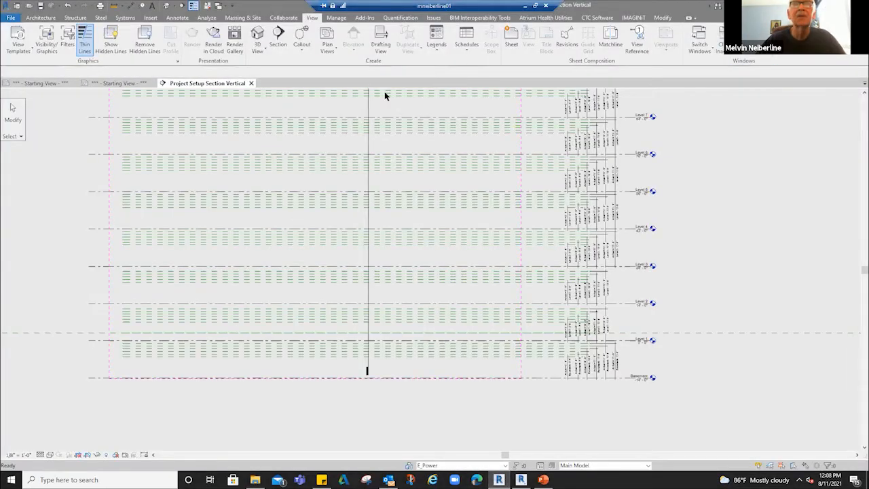
{"action": "left_click", "coordinate": [249, 83]}
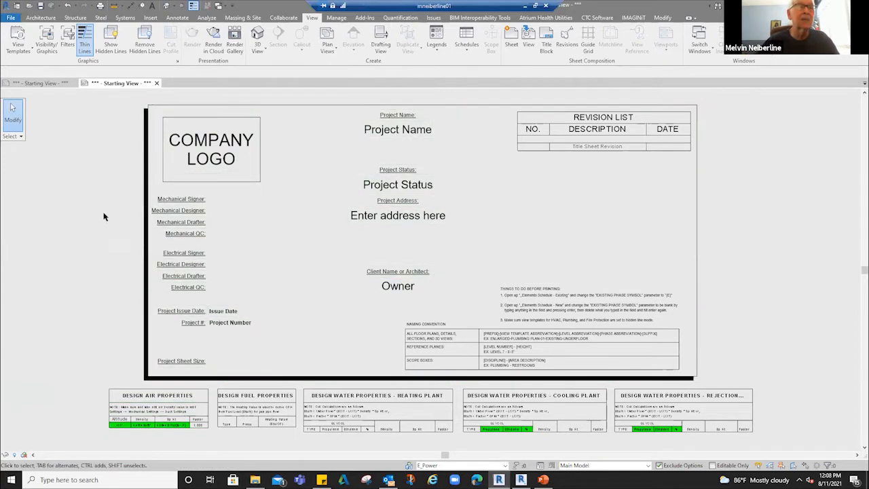
{"action": "left_click", "coordinate": [156, 84]}
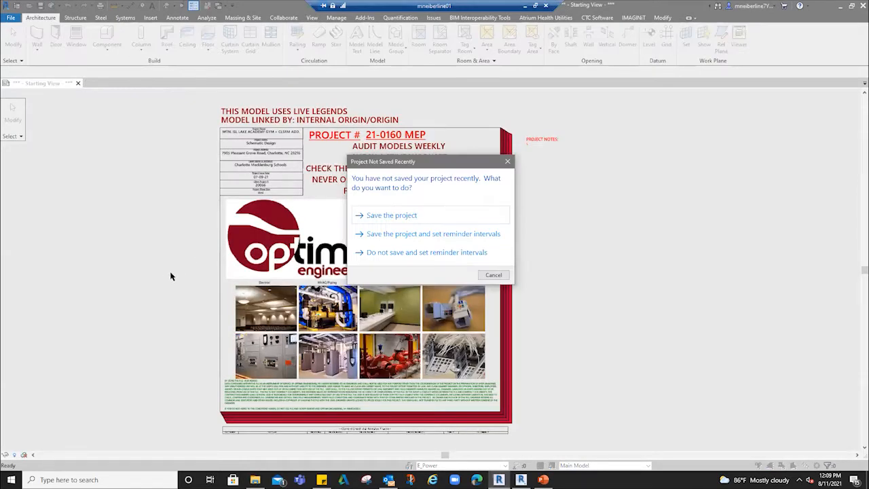
{"action": "left_click", "coordinate": [492, 275]}
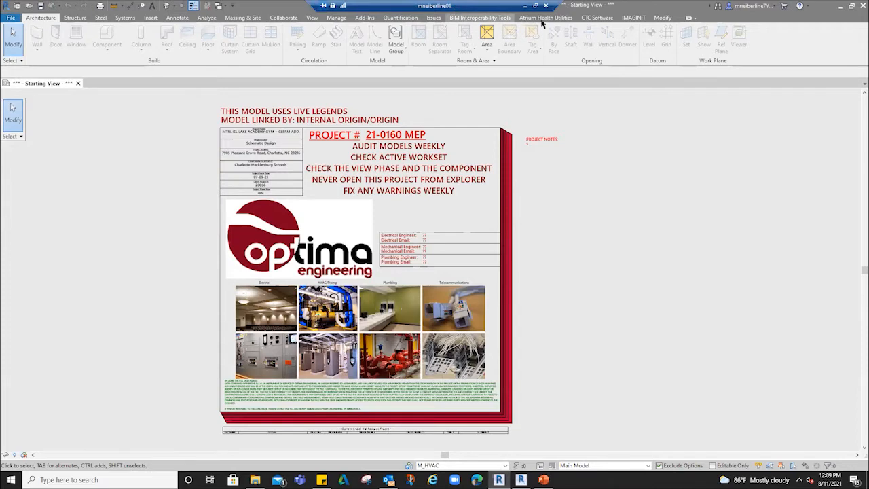
{"action": "left_click_drag", "start_coordinate": [572, 8], "coordinate": [663, 82]}
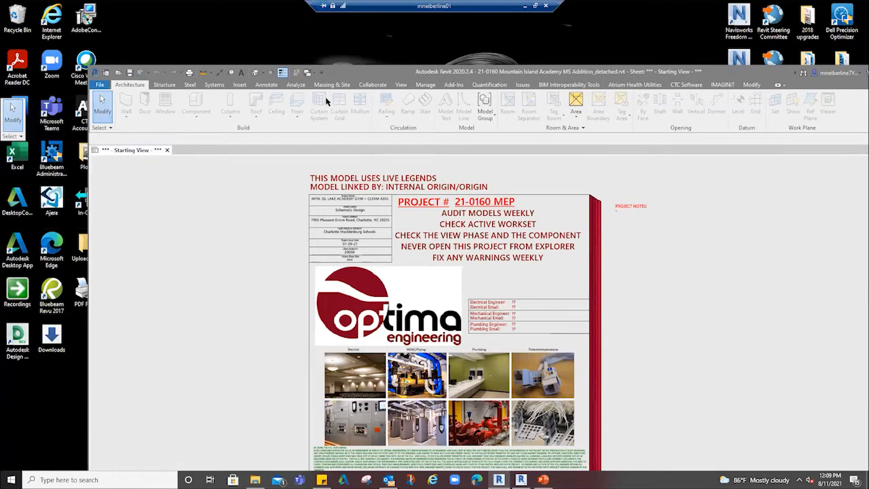
{"action": "left_click_drag", "start_coordinate": [531, 71], "coordinate": [386, 2]}
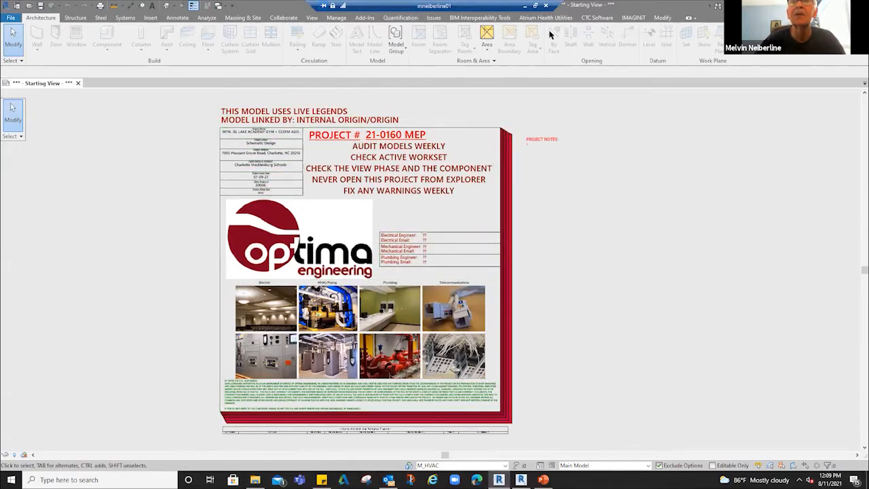
Step: Open CTC's View Creator for the Mountain Island Academy project and restore its window to a smaller size
{"action": "left_click", "coordinate": [590, 19]}
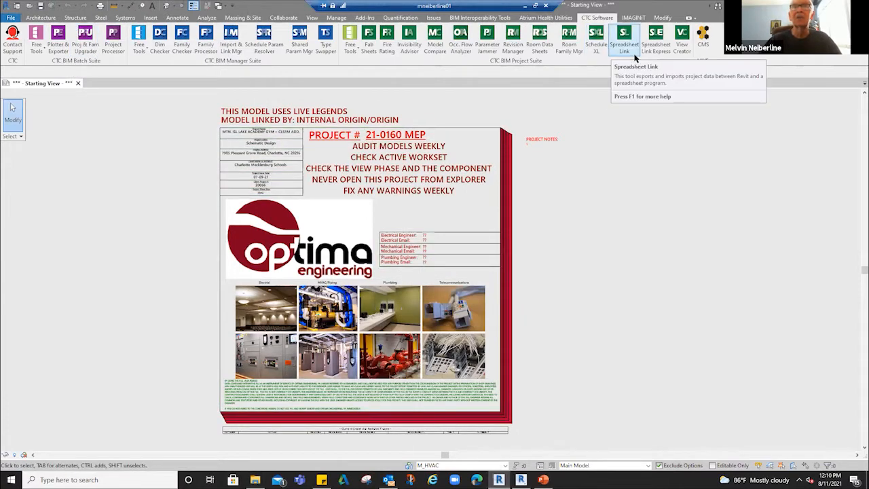
{"action": "left_click", "coordinate": [682, 40]}
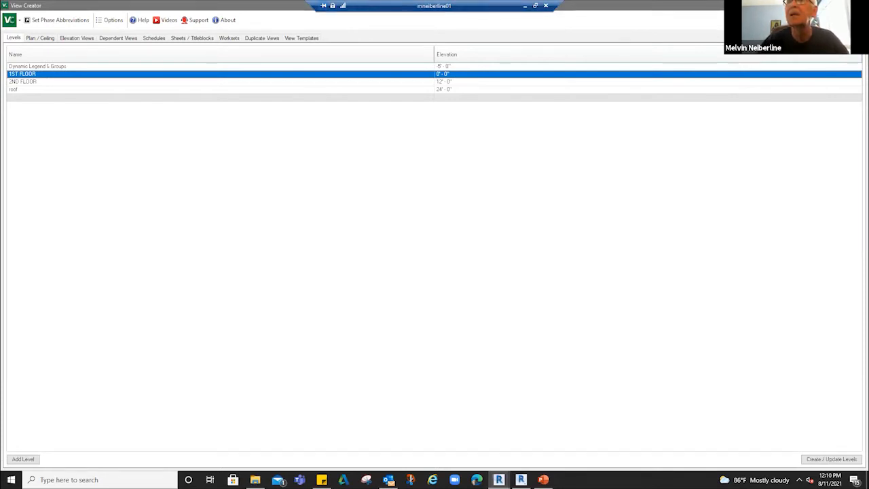
{"action": "left_click", "coordinate": [838, 6]}
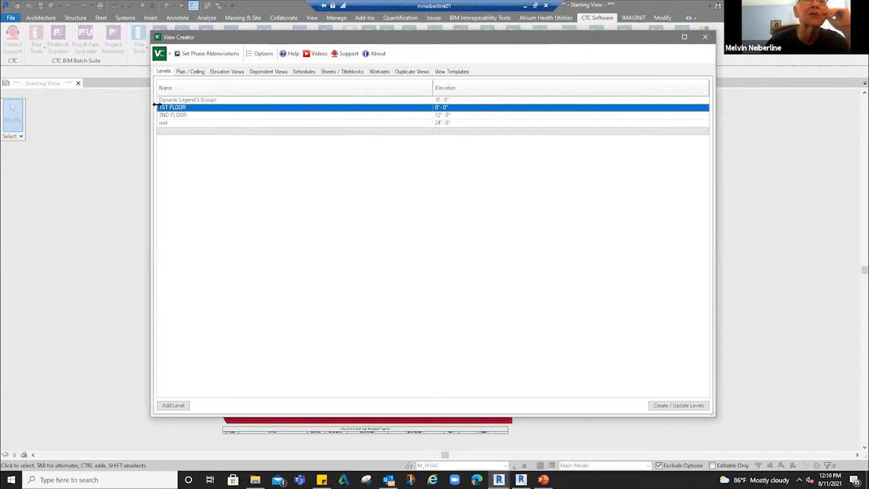
Step: Show the Plan / Ceiling view settings in View Creator and widen the window to enlarge the levels and view templates columns
{"action": "left_click", "coordinate": [191, 72]}
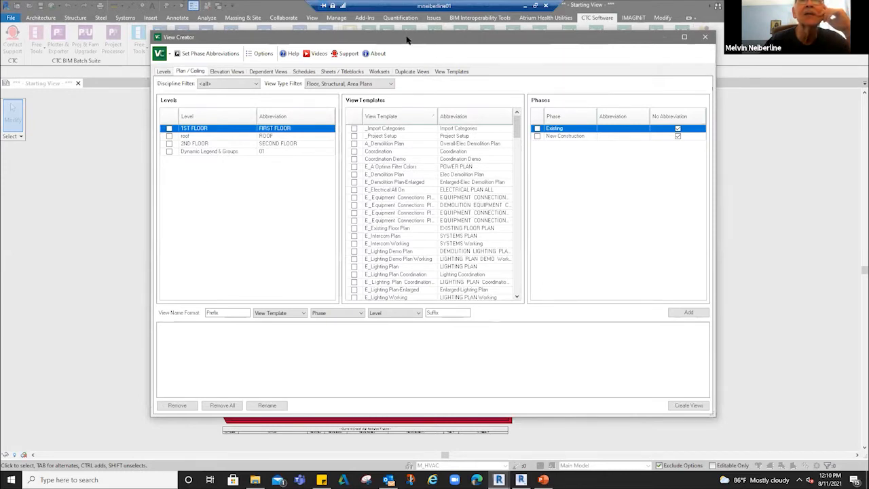
{"action": "left_click_drag", "start_coordinate": [406, 34], "coordinate": [397, 23]}
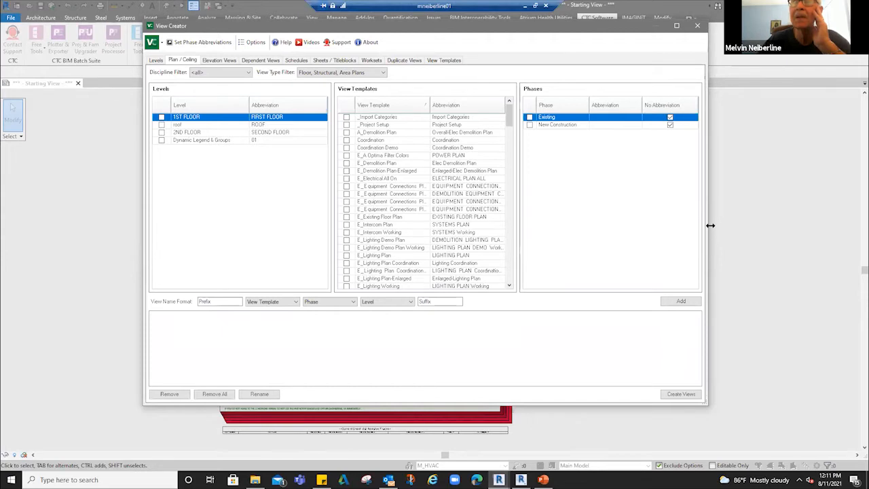
{"action": "left_click_drag", "start_coordinate": [714, 225], "coordinate": [868, 226]}
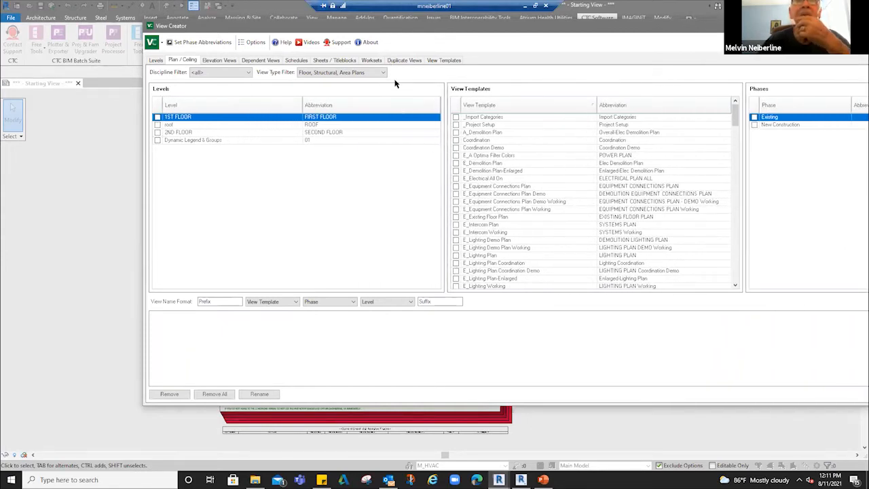
Step: Set the view type filter to <all> and check the available discipline filter options, leaving the discipline at <all>
{"action": "left_click", "coordinate": [307, 73]}
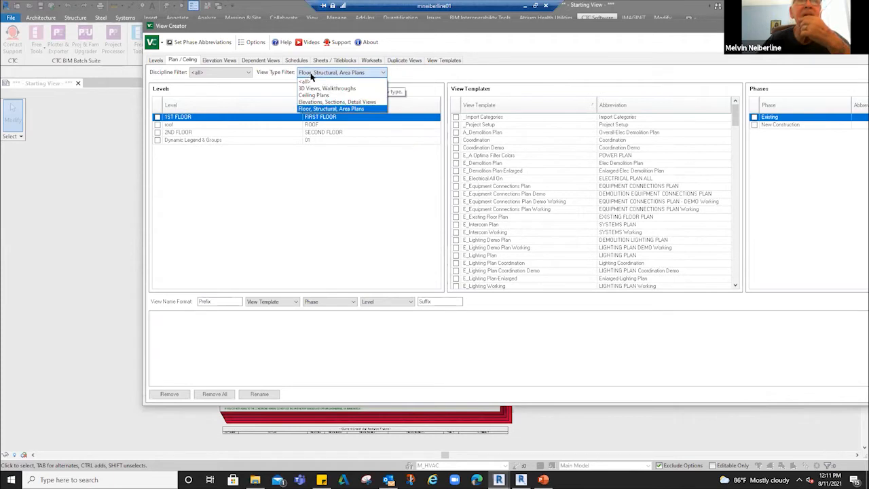
{"action": "left_click", "coordinate": [307, 82]}
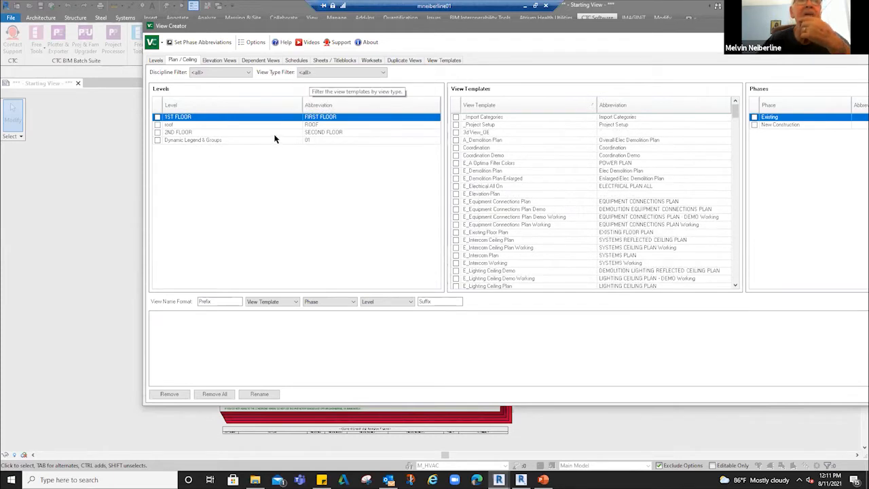
{"action": "left_click", "coordinate": [220, 73]}
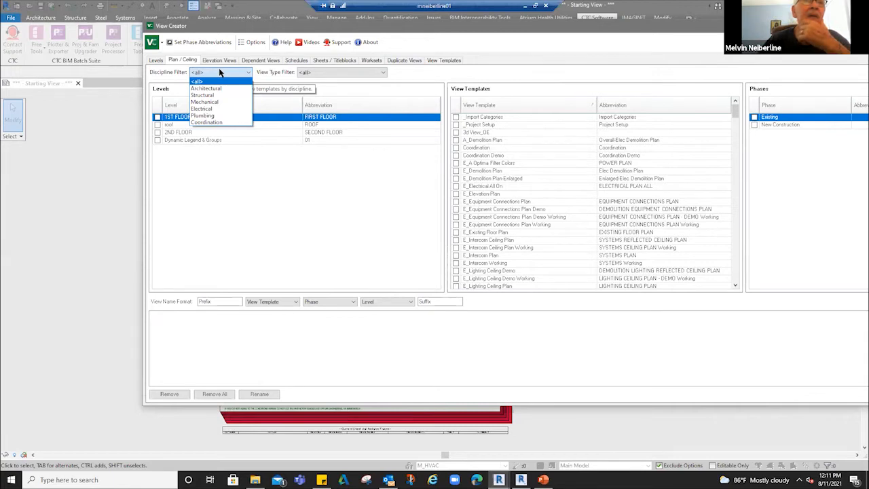
{"action": "left_click", "coordinate": [220, 212]}
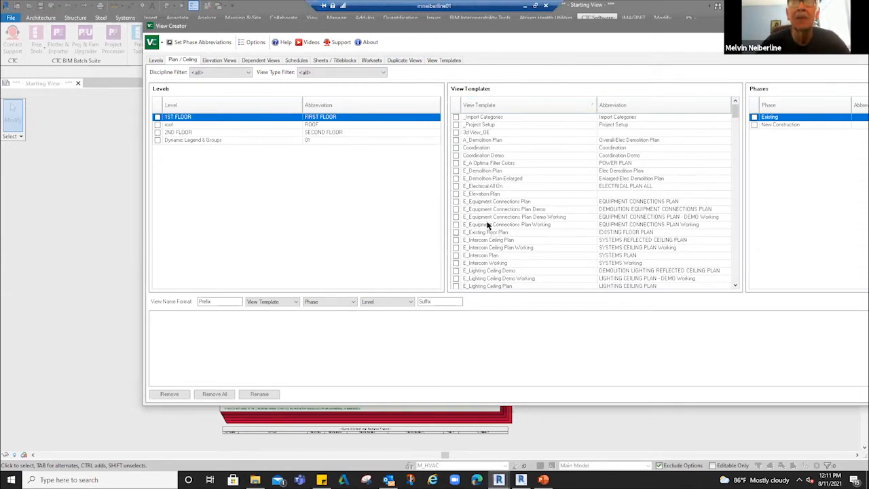
Step: Include the E_Equipment Connections Plan, E_Intercom Plan and E_Lighting Ceiling Plan view templates
{"action": "left_click", "coordinate": [455, 202]}
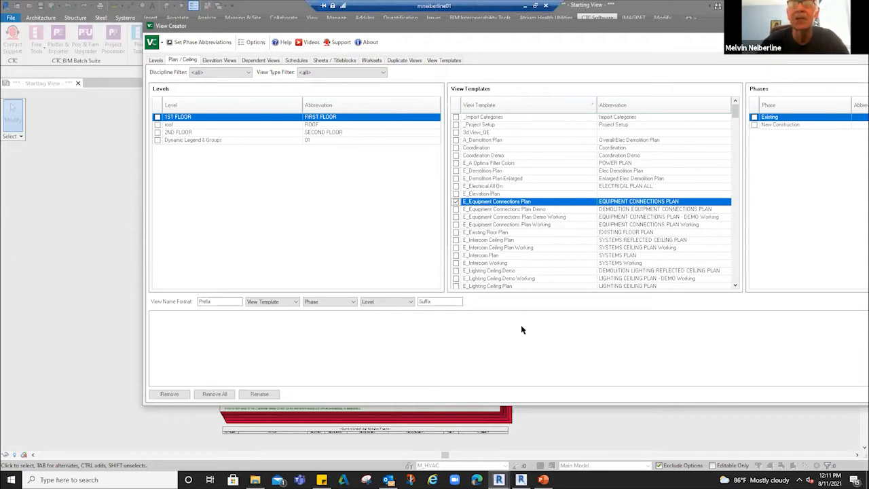
{"action": "left_click", "coordinate": [455, 255]}
{"action": "scroll", "coordinate": [485, 256], "scroll_direction": "down", "scroll_amount": 2}
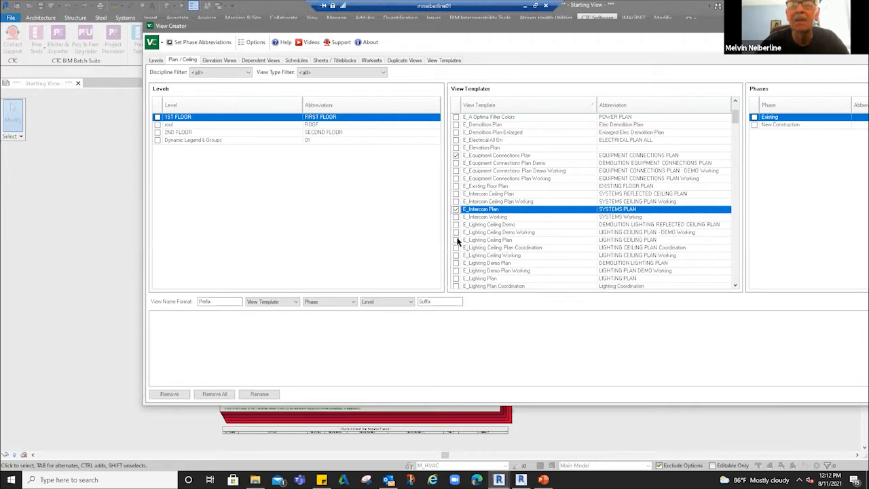
{"action": "left_click", "coordinate": [455, 239]}
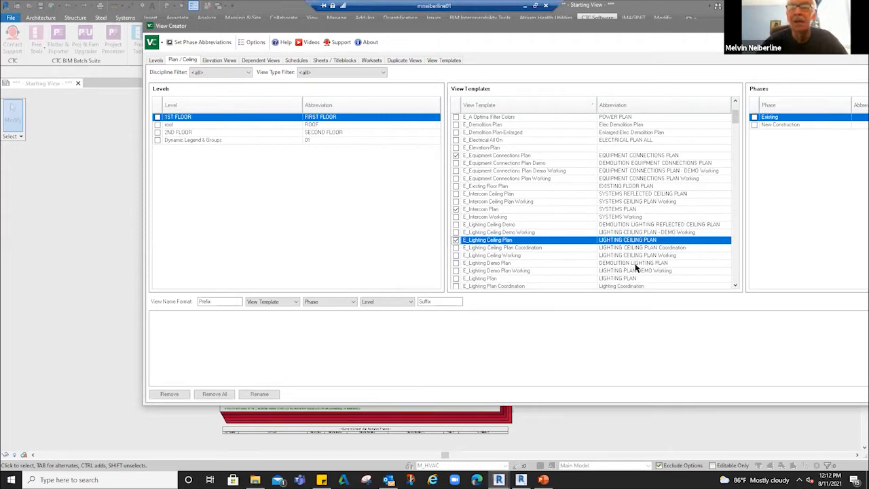
Step: Include the New Construction phase and the 1ST FLOOR and 2ND FLOOR levels for the new plan views
{"action": "key", "text": "ctrl"}
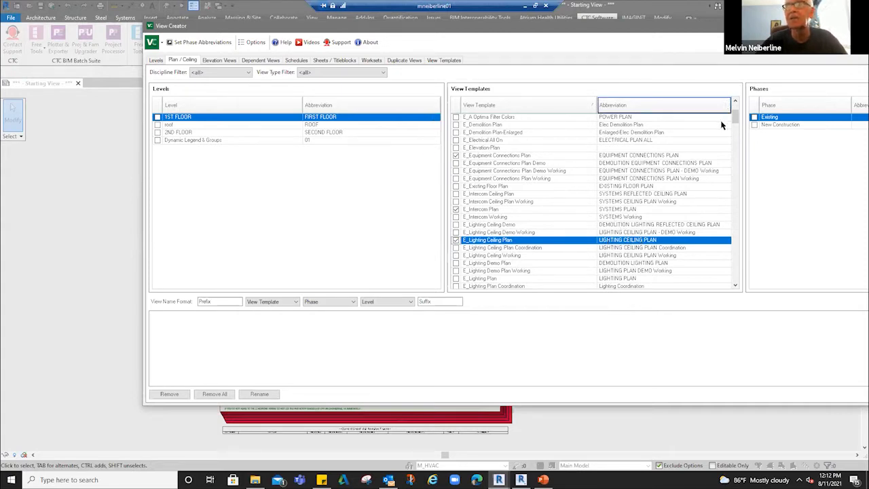
{"action": "left_click", "coordinate": [753, 126]}
{"action": "left_click", "coordinate": [754, 125]}
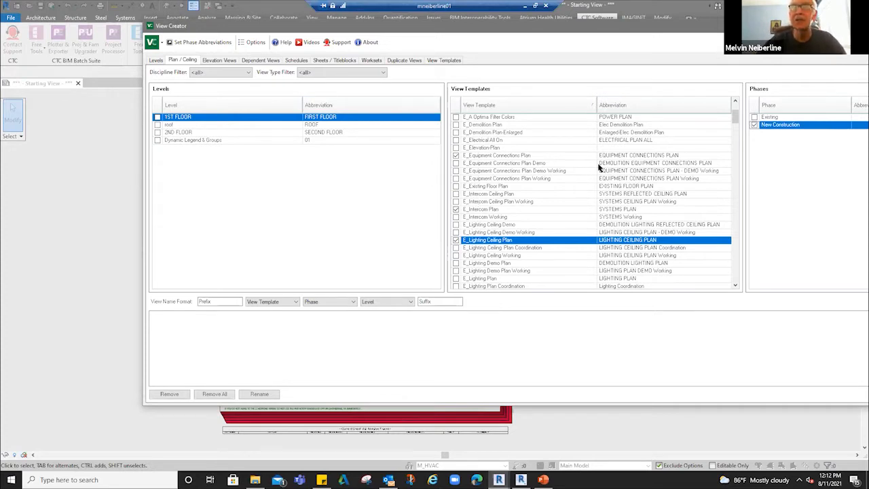
{"action": "left_click_drag", "start_coordinate": [733, 119], "coordinate": [326, 192]}
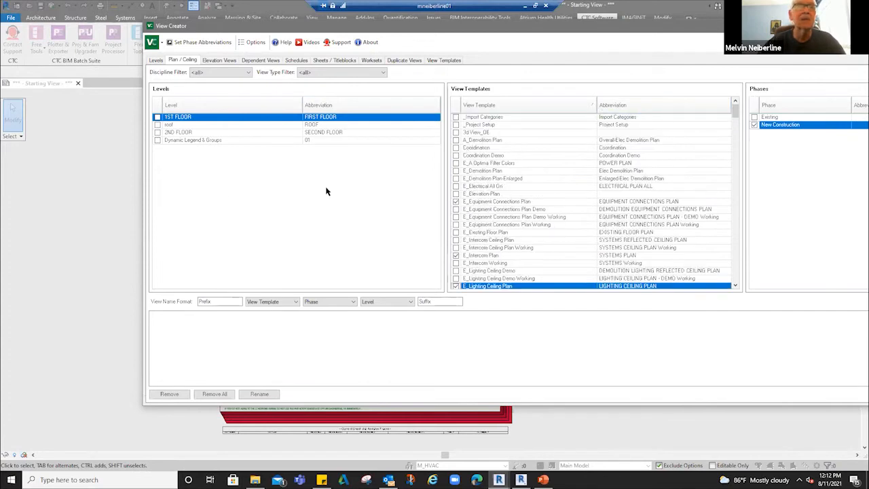
{"action": "left_click", "coordinate": [156, 118]}
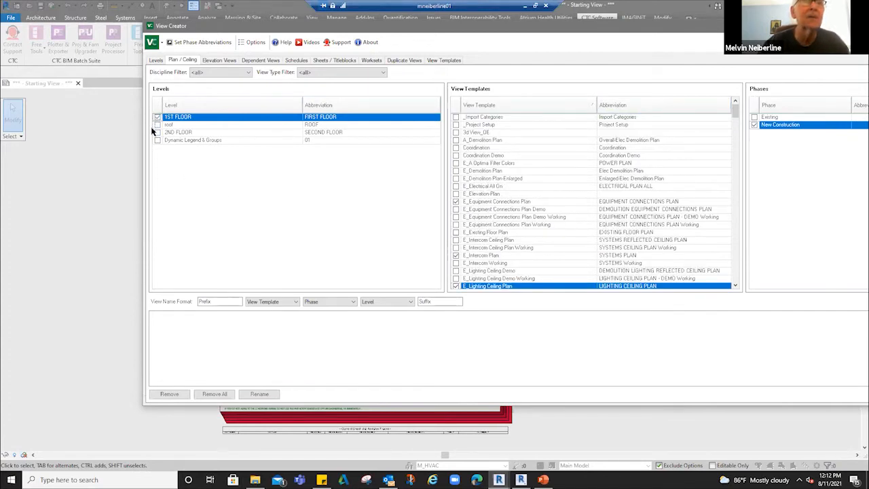
{"action": "left_click", "coordinate": [157, 132]}
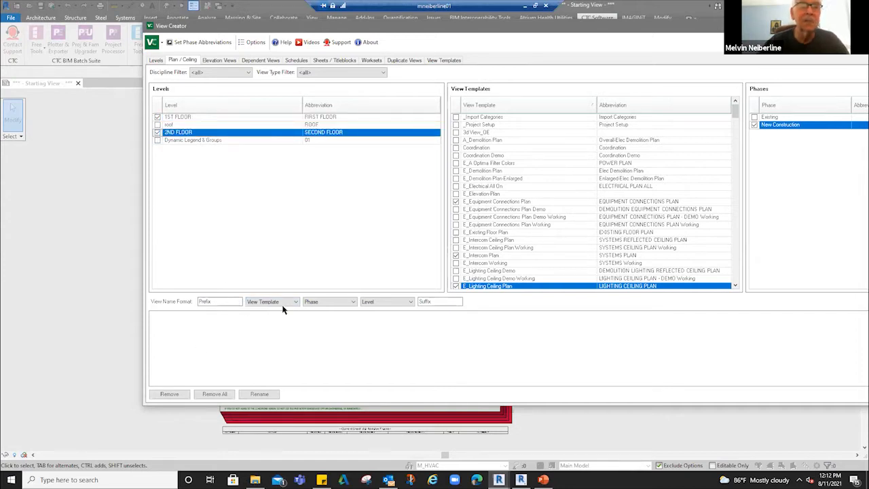
Step: Order the view name format as Level, Phase, View Template, add the resulting plan views to the list, and bring the whole View Creator window into view
{"action": "left_click", "coordinate": [296, 301]}
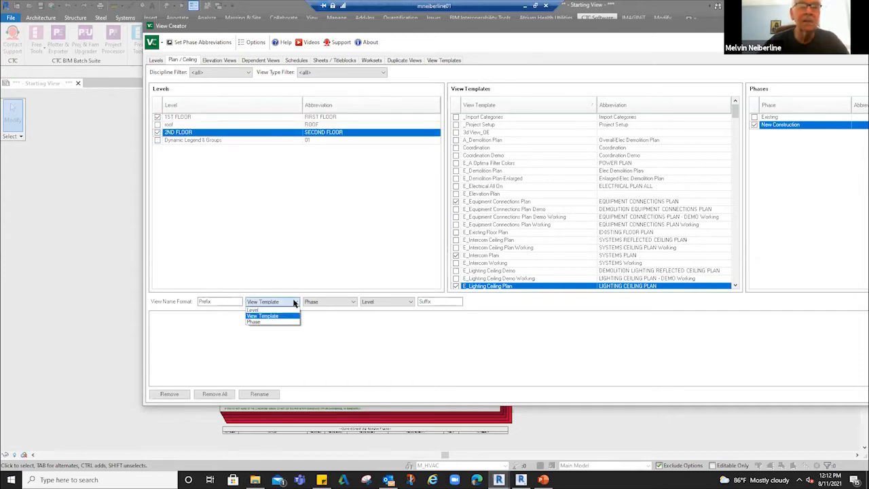
{"action": "left_click", "coordinate": [254, 310]}
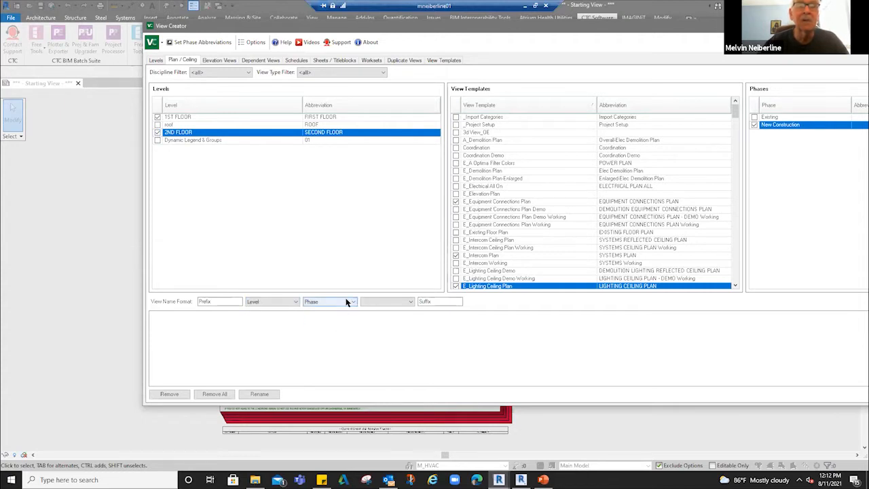
{"action": "left_click", "coordinate": [379, 302]}
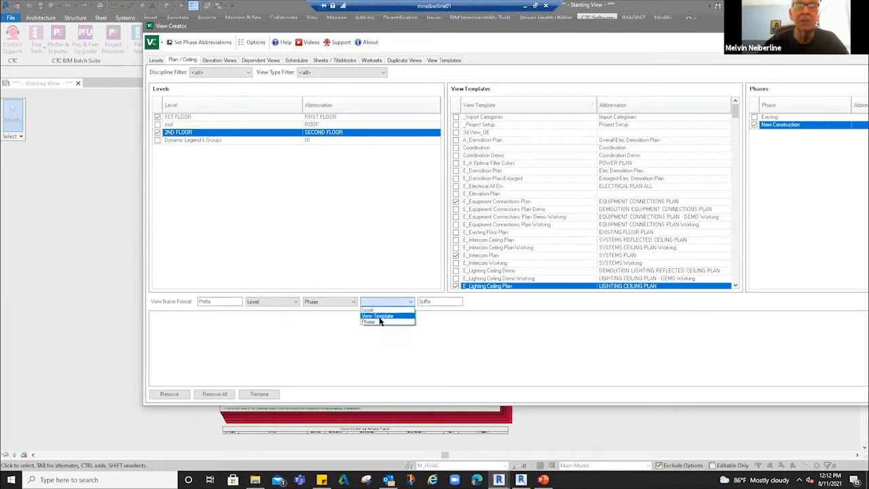
{"action": "left_click", "coordinate": [377, 316]}
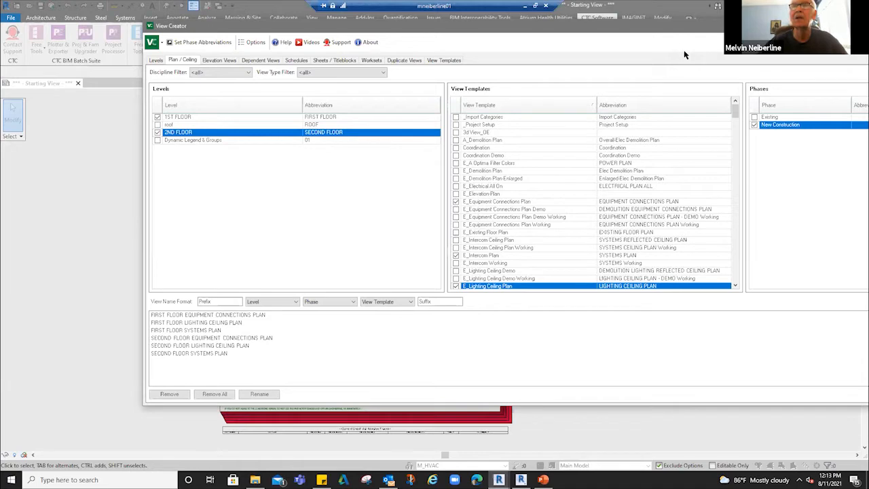
{"action": "left_click_drag", "start_coordinate": [646, 29], "coordinate": [420, 32]}
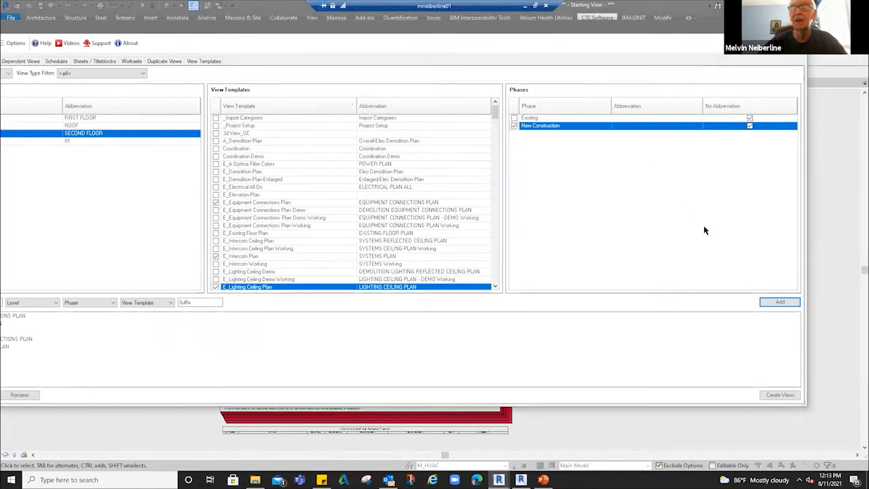
{"action": "left_click", "coordinate": [777, 396]}
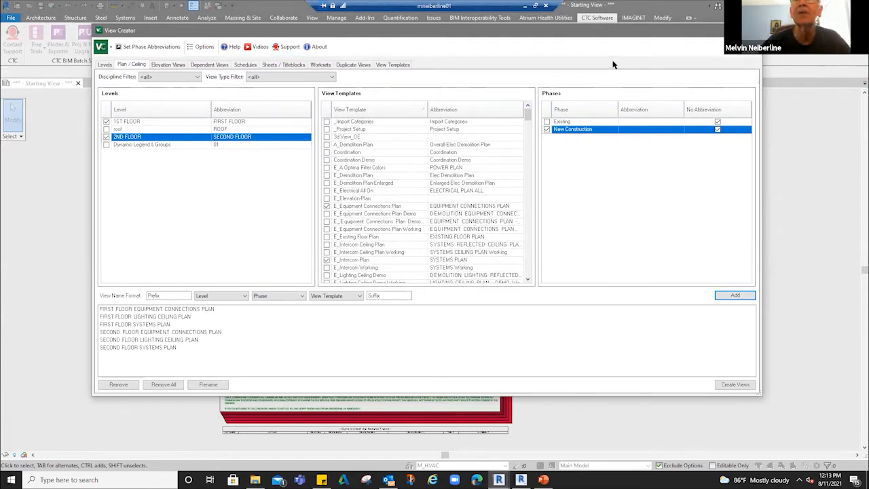
Step: Review View Creator's elevation, dependent view, schedule, workset and duplicate view options, widening the dependent views' name column, and close the tool
{"action": "left_click", "coordinate": [155, 64]}
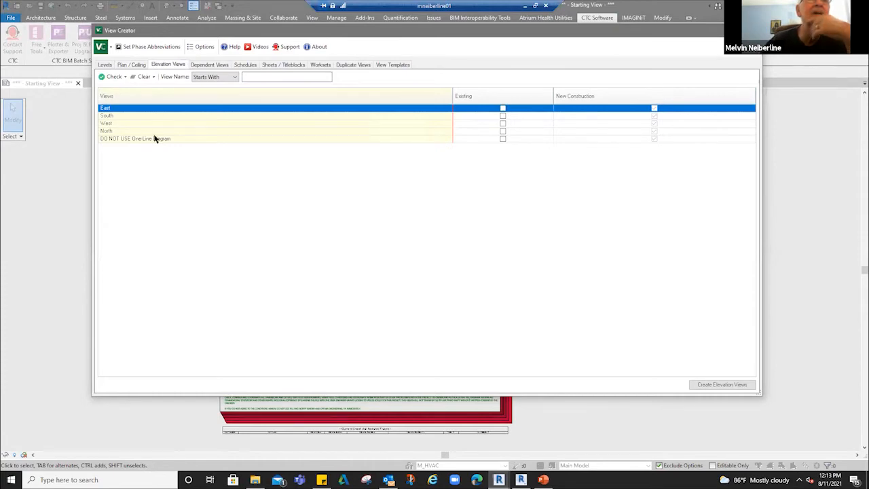
{"action": "left_click", "coordinate": [219, 65]}
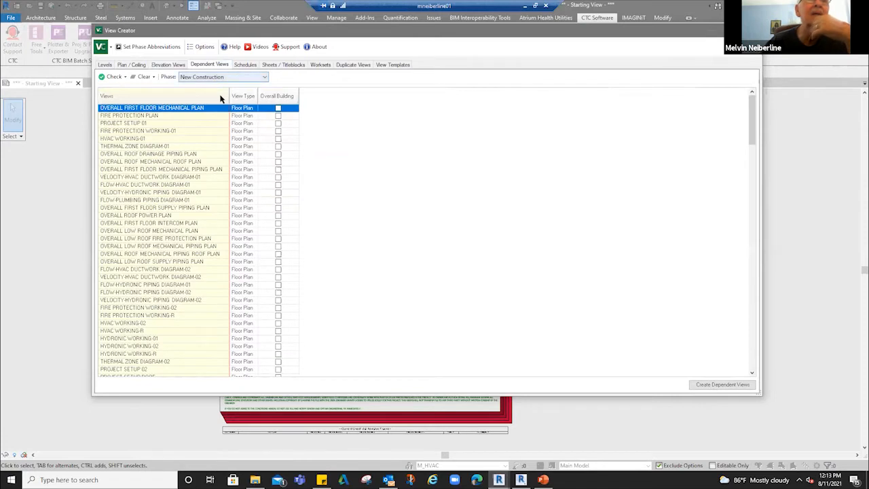
{"action": "left_click_drag", "start_coordinate": [228, 96], "coordinate": [356, 110]}
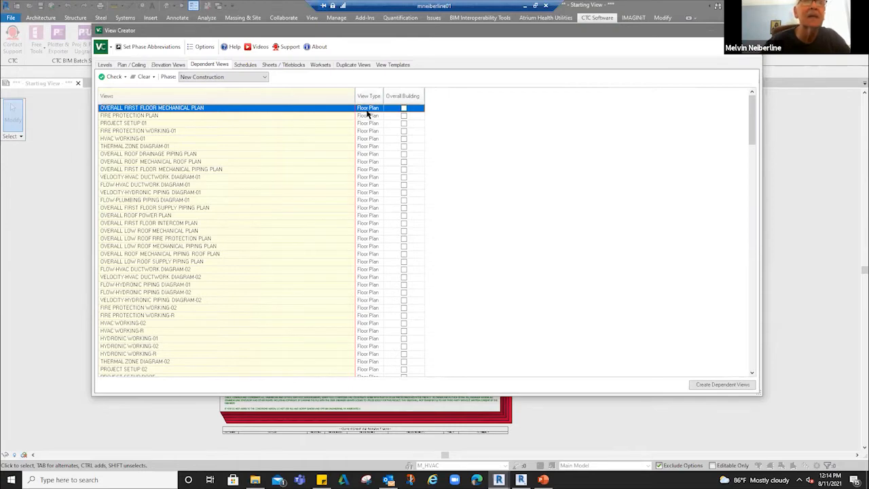
{"action": "left_click", "coordinate": [241, 65]}
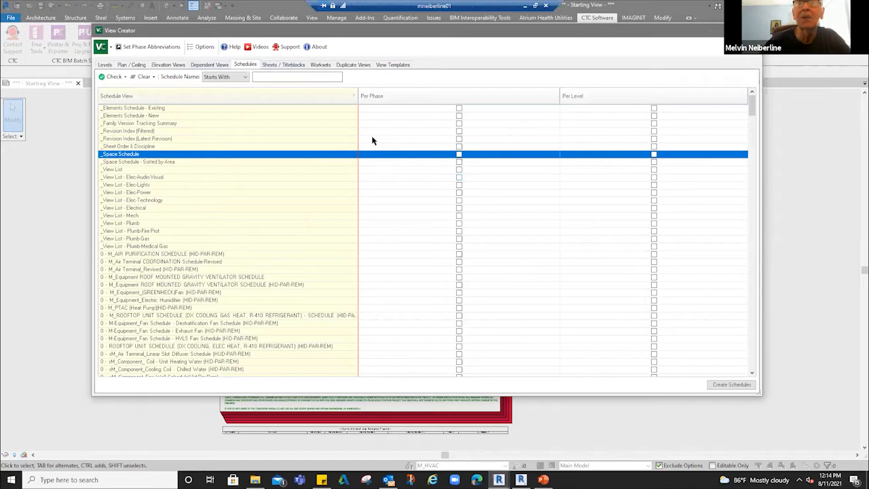
{"action": "left_click", "coordinate": [321, 65]}
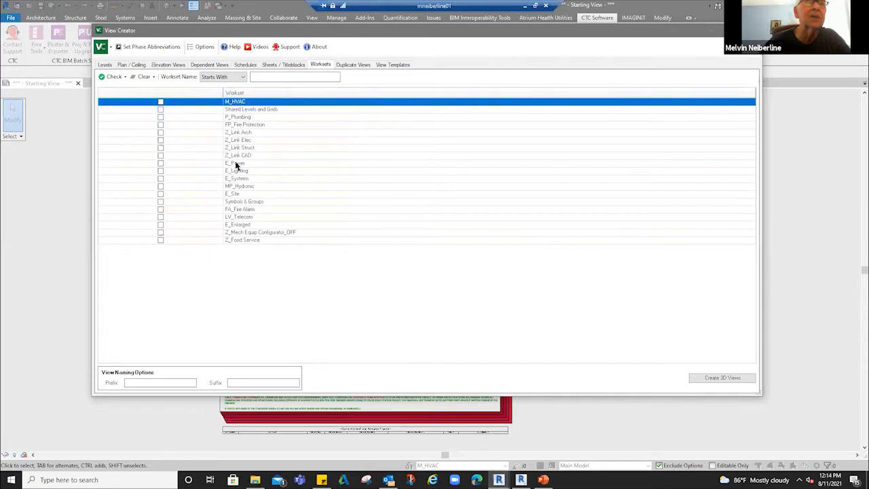
{"action": "left_click", "coordinate": [352, 64]}
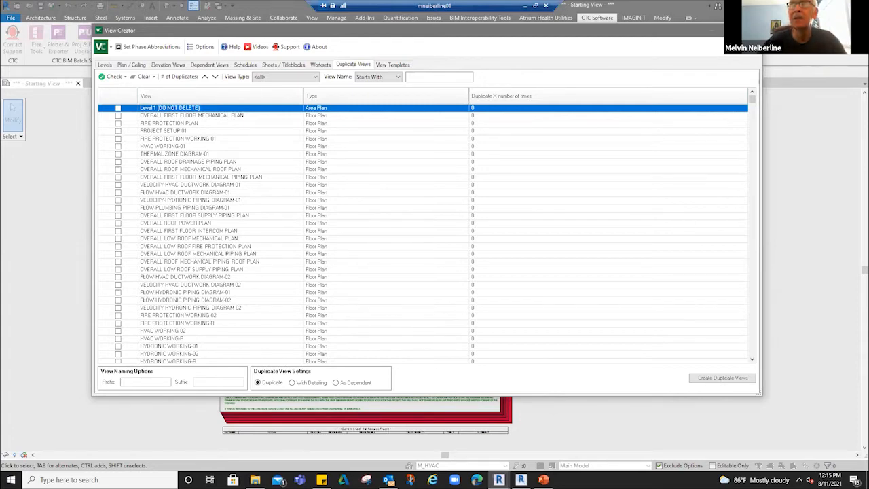
{"action": "left_click", "coordinate": [752, 30]}
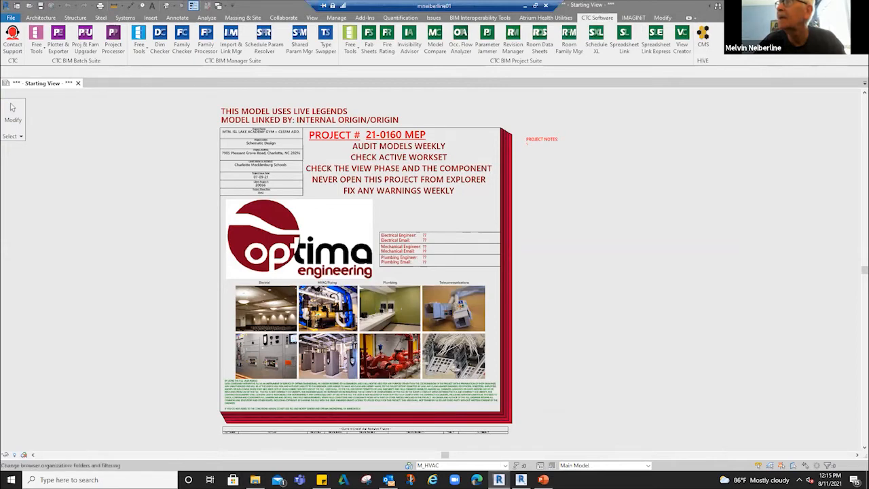
Step: Apply the Discipline - all organization scheme to the Project Browser's views and open the PROJECT SETUP 01 floor plan
{"action": "left_click", "coordinate": [193, 5]}
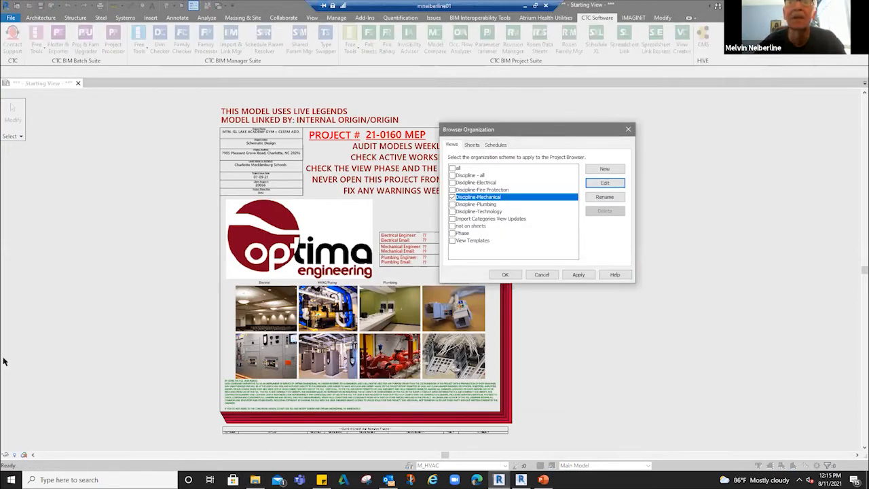
{"action": "left_click", "coordinate": [452, 175]}
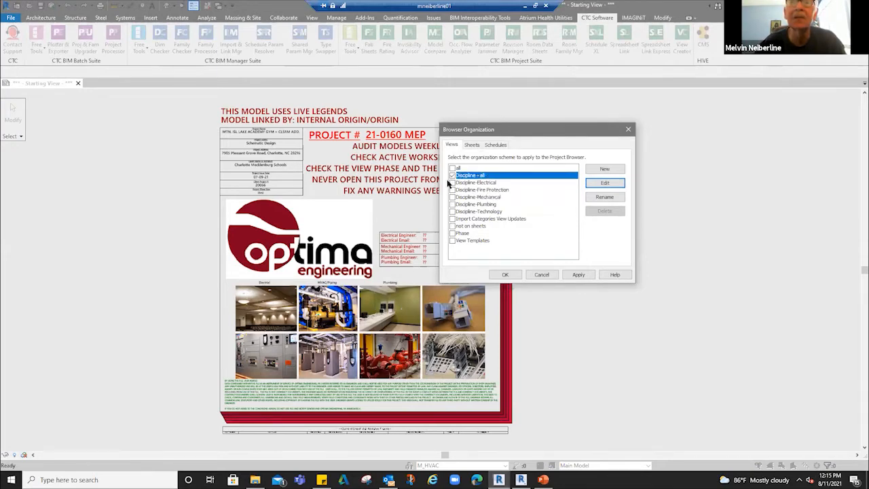
{"action": "left_click", "coordinate": [507, 274]}
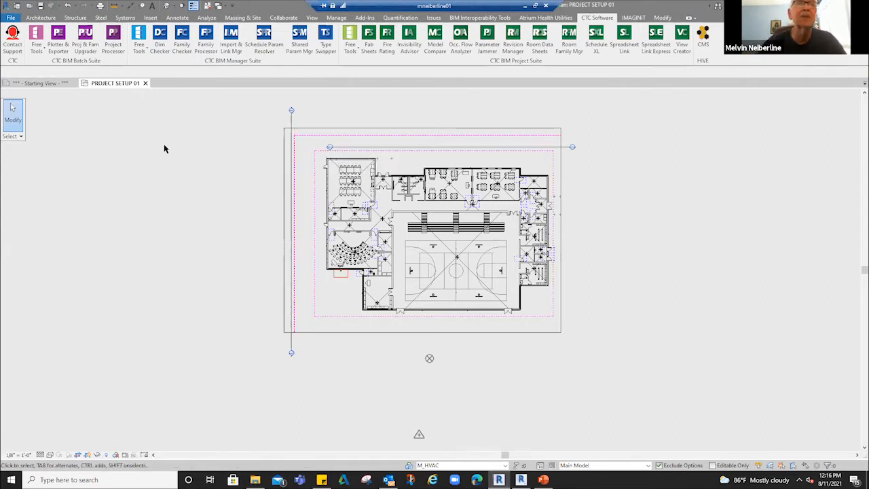
Step: Place a scope box around the upper-left part of the building in the PROJECT SETUP 01 plan
{"action": "left_click", "coordinate": [312, 18]}
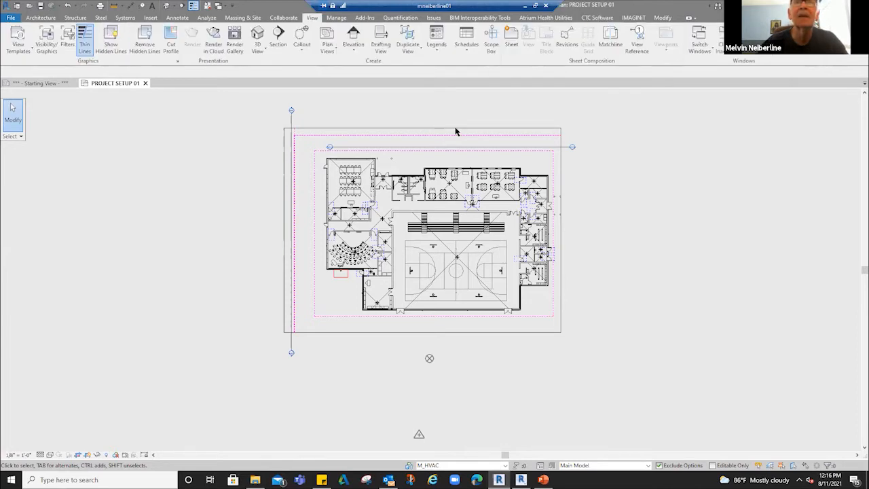
{"action": "left_click", "coordinate": [490, 36]}
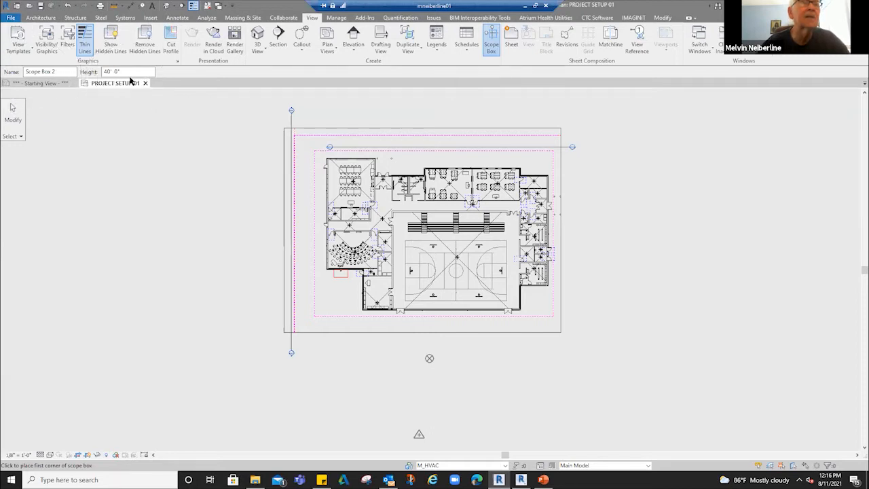
{"action": "left_click", "coordinate": [306, 152]}
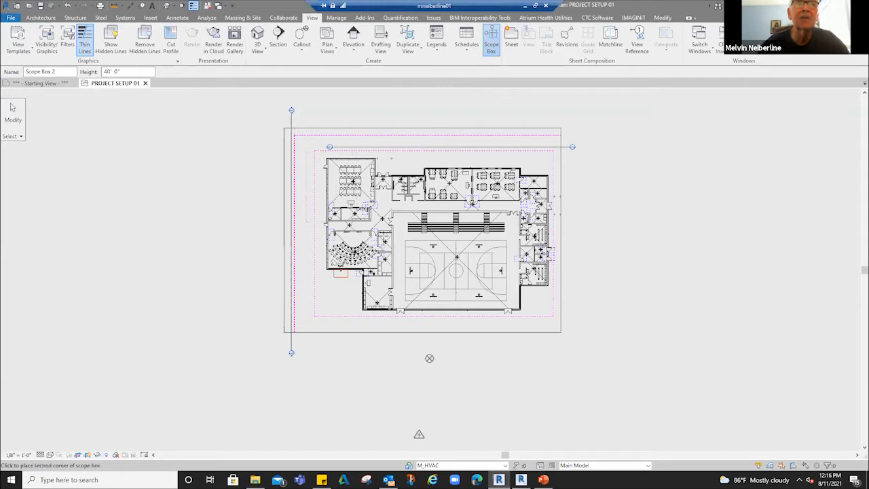
{"action": "left_click", "coordinate": [427, 238]}
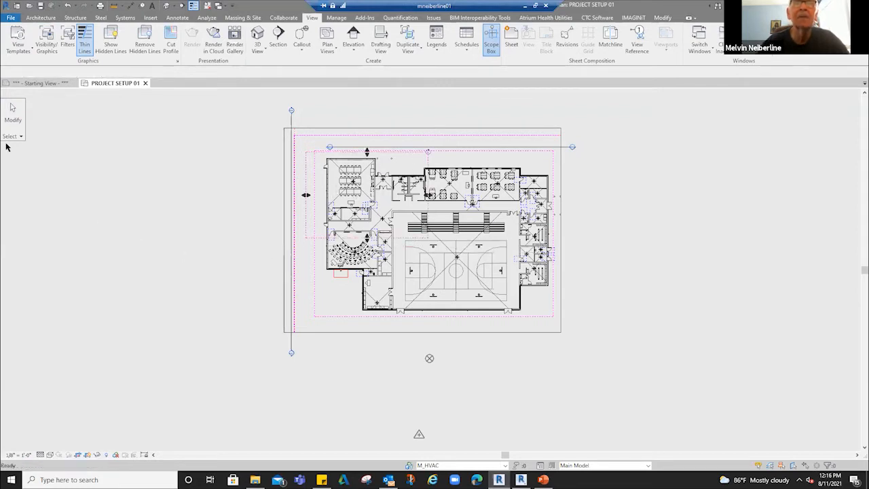
{"action": "left_click", "coordinate": [134, 172]}
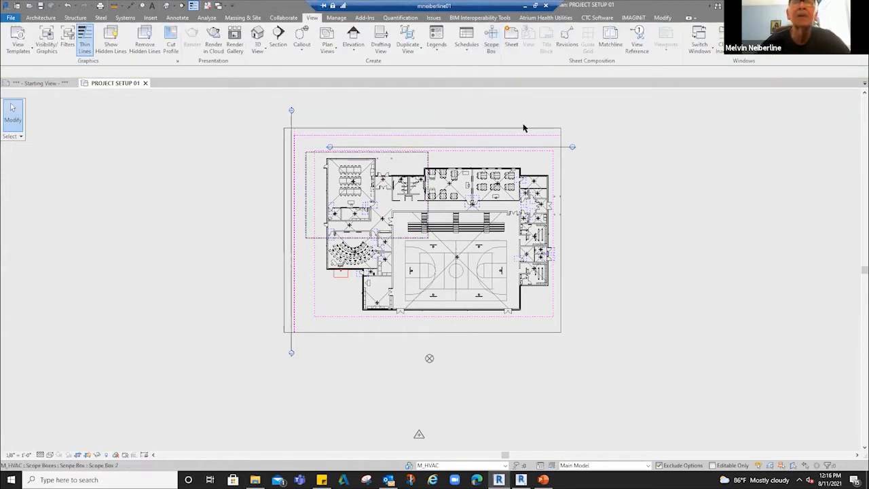
Step: Place a scope box around the upper-right part of the building, slightly overlapping the upper-left one
{"action": "left_click", "coordinate": [490, 39]}
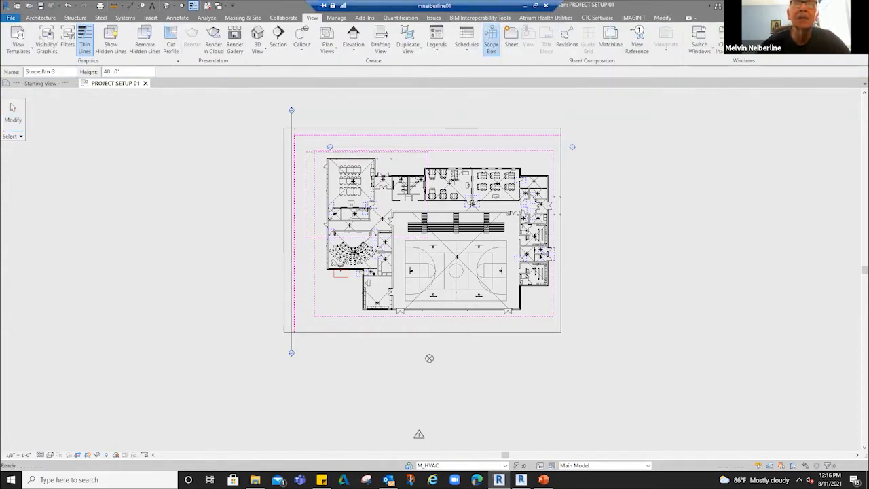
{"action": "left_click", "coordinate": [421, 147]}
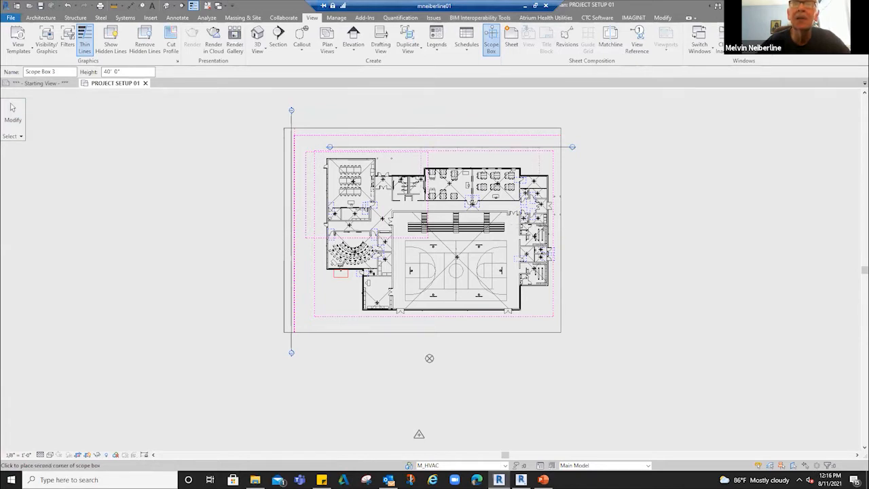
{"action": "left_click", "coordinate": [552, 227]}
{"action": "left_click", "coordinate": [281, 224]}
{"action": "left_click", "coordinate": [311, 18]}
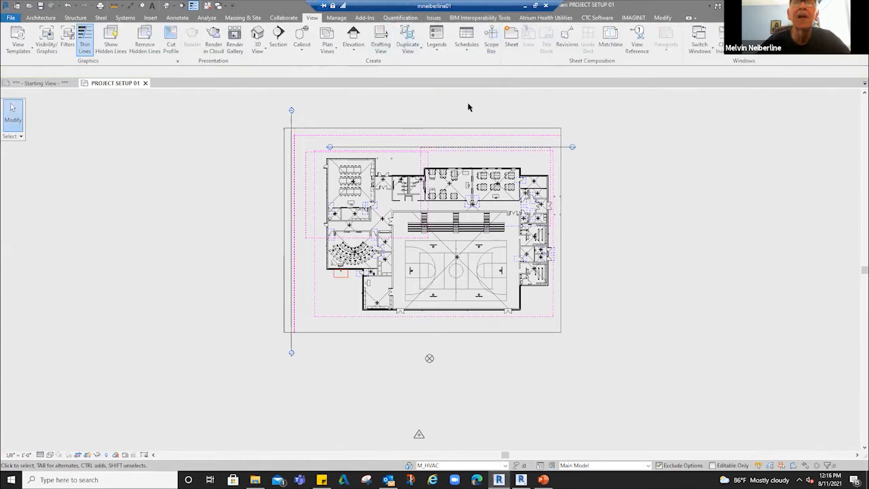
Step: Place a scope box around the lower-left part of the building, just below the upper-left one
{"action": "left_click", "coordinate": [491, 42]}
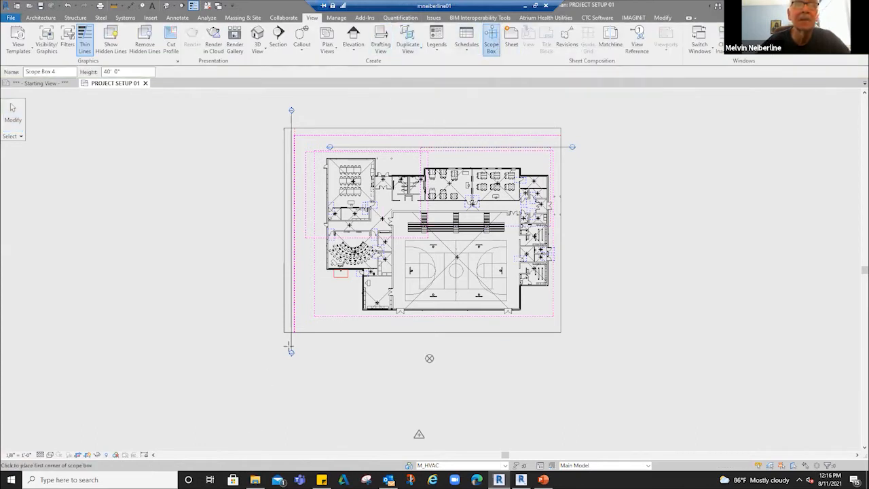
{"action": "left_click", "coordinate": [304, 329]}
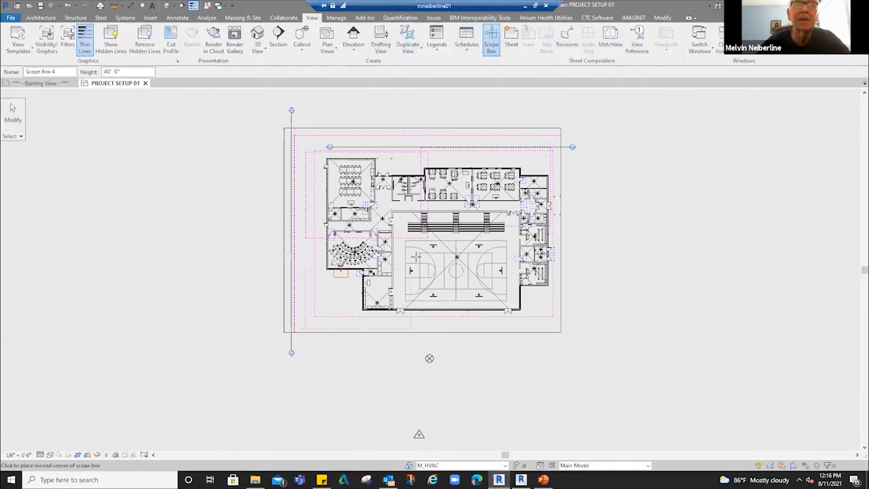
{"action": "left_click", "coordinate": [429, 242]}
{"action": "key", "text": "Escape"}
{"action": "key", "text": "Escape"}
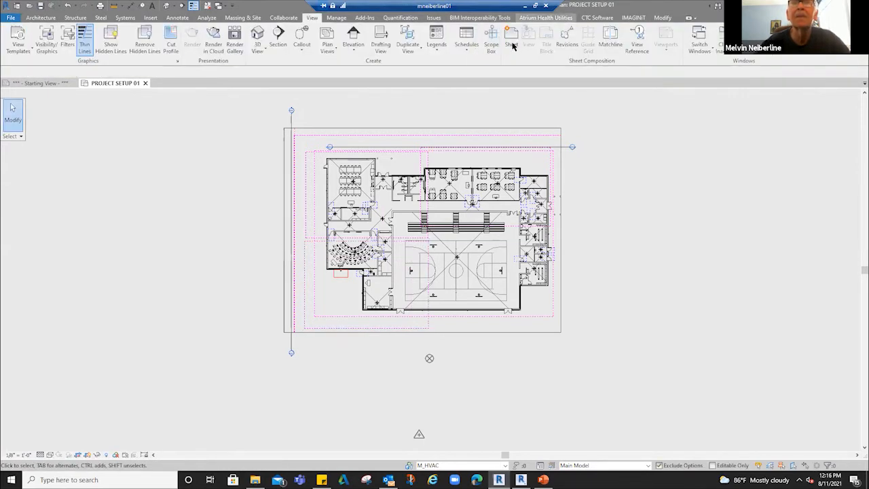
Step: Place a scope box around the lower-right part of the building, extending to the plan's lower-right corner
{"action": "left_click", "coordinate": [425, 331]}
{"action": "left_click", "coordinate": [561, 238]}
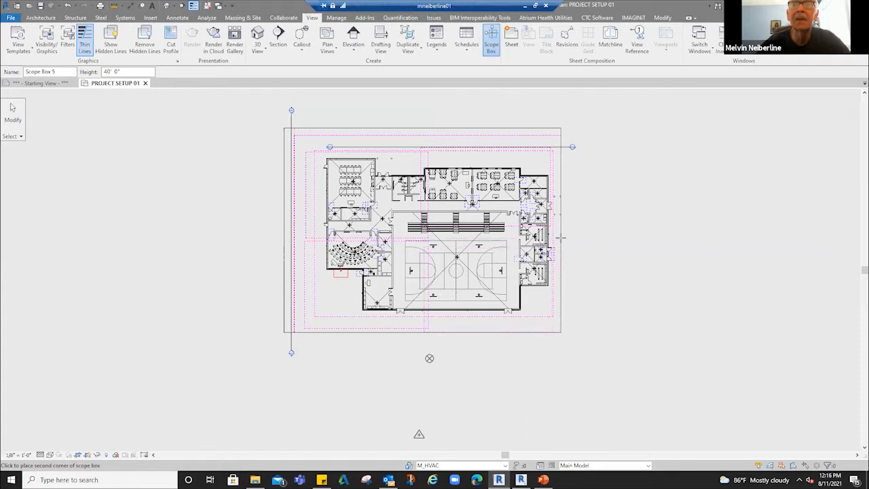
{"action": "key", "text": "Escape"}
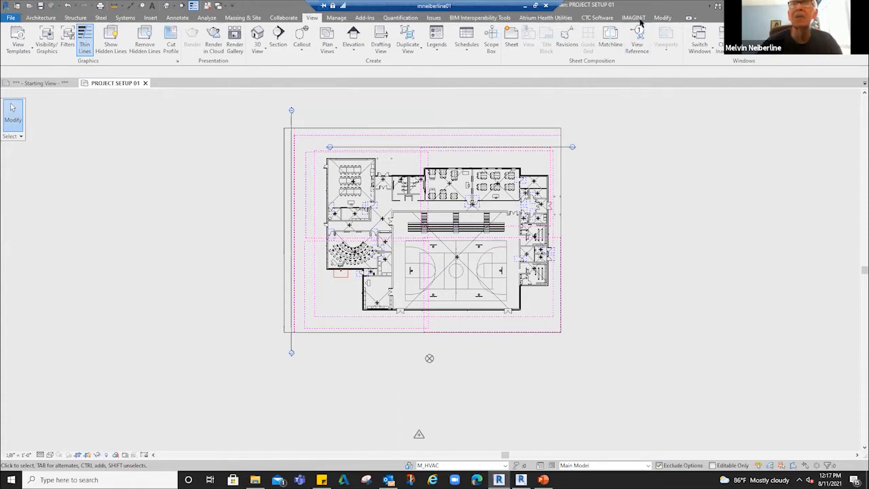
Step: In View Creator's dependent views, assign Scope Boxes 2, 3, 4 and 5 to the OVERALL ROOF DRAINAGE PIPING PLAN
{"action": "left_click", "coordinate": [600, 18]}
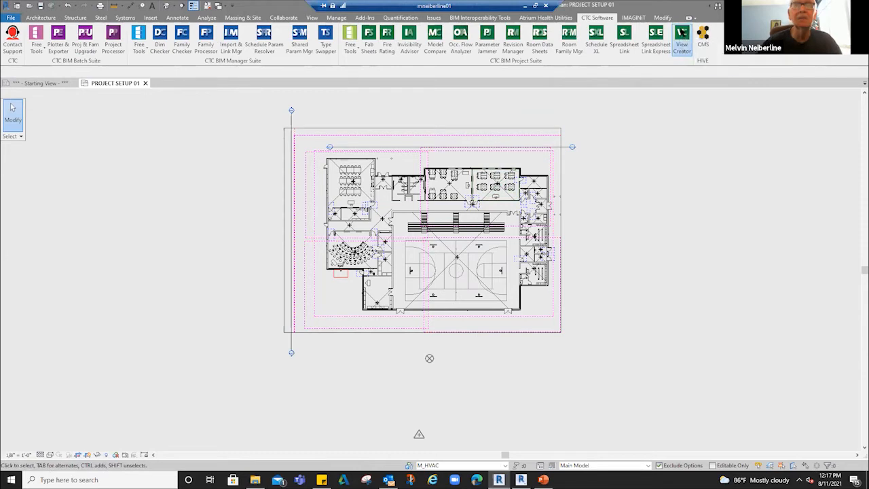
{"action": "left_click", "coordinate": [681, 35]}
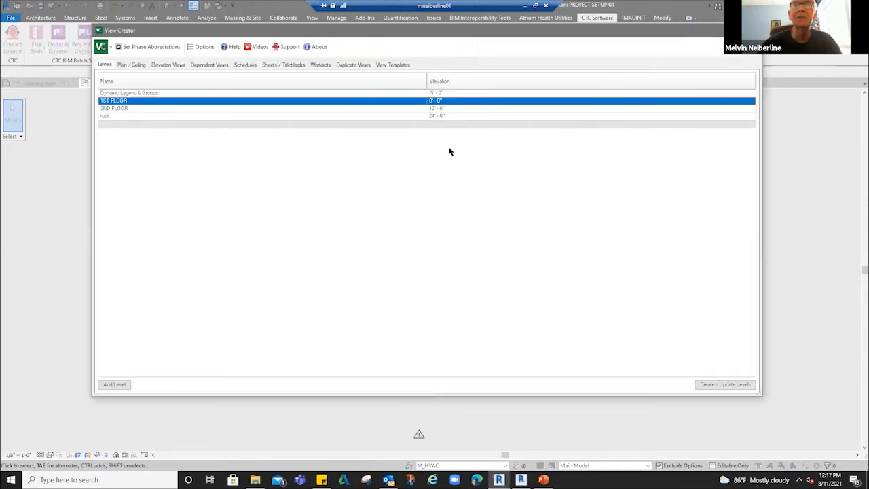
{"action": "left_click", "coordinate": [205, 65]}
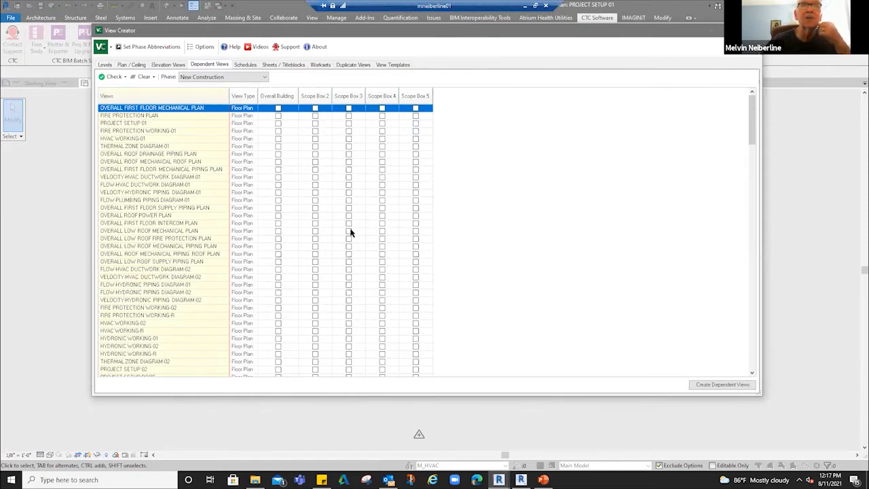
{"action": "left_click", "coordinate": [315, 154]}
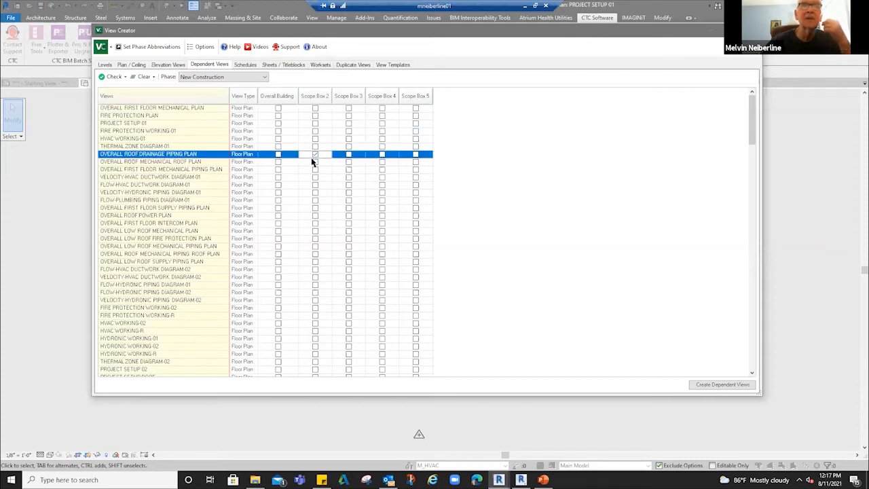
{"action": "left_click", "coordinate": [348, 152]}
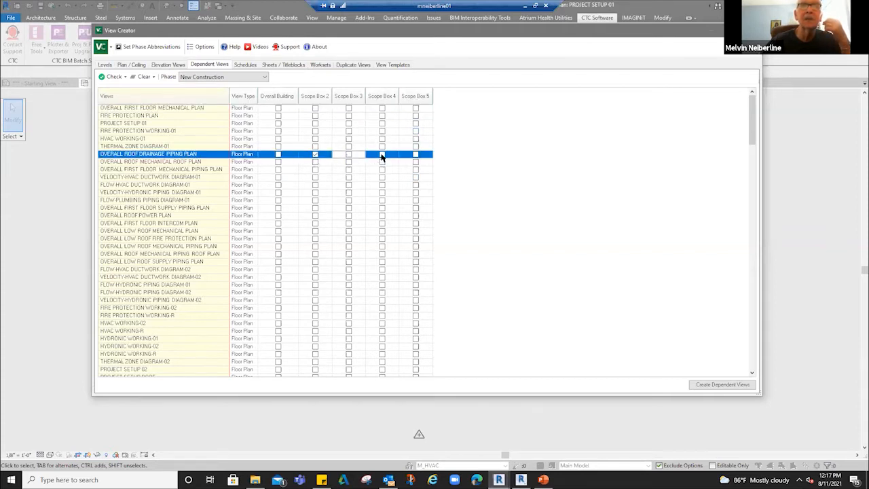
{"action": "left_click", "coordinate": [381, 154]}
{"action": "left_click", "coordinate": [415, 155]}
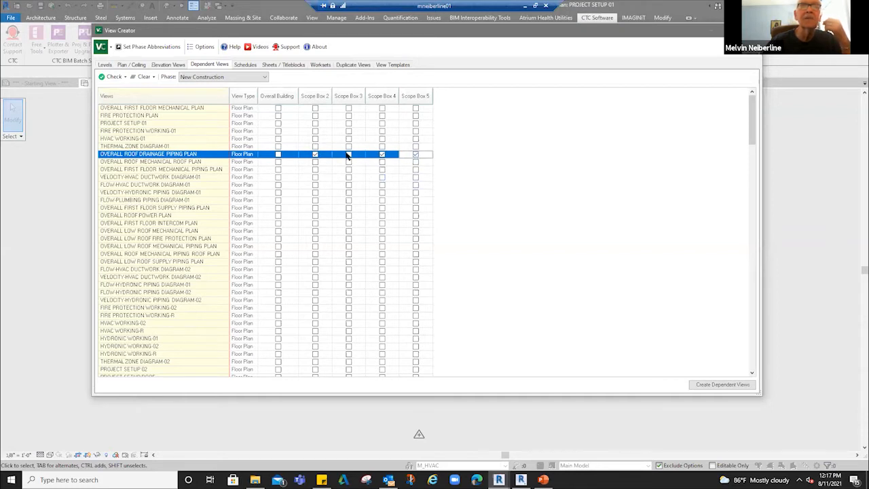
{"action": "left_click", "coordinate": [349, 156]}
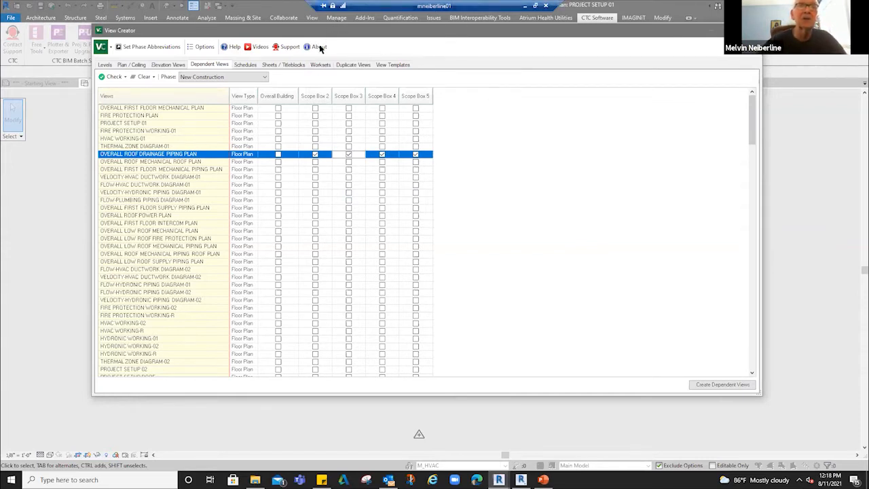
Step: Start a batch of new sheets and enter the sheet names FIRST FLOOR POWERF and SECOND FLOOR POWER on separate lines
{"action": "left_click", "coordinate": [246, 64]}
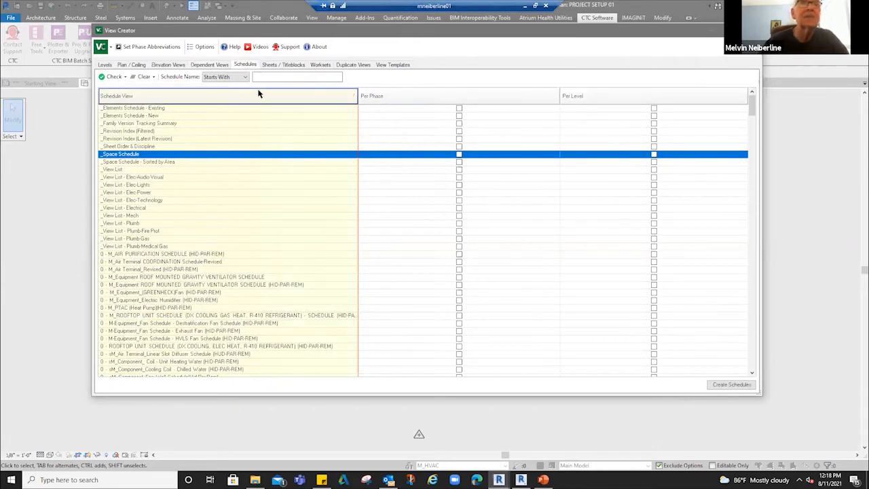
{"action": "left_click", "coordinate": [282, 65]}
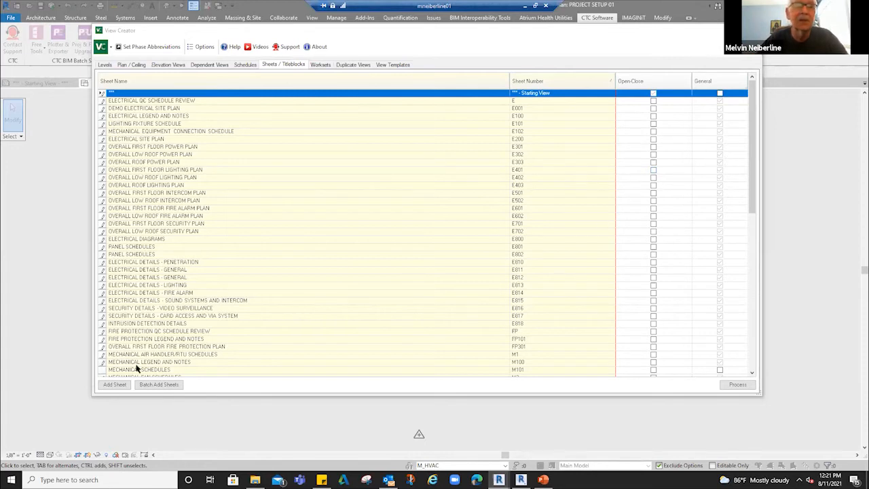
{"action": "left_click", "coordinate": [159, 385]}
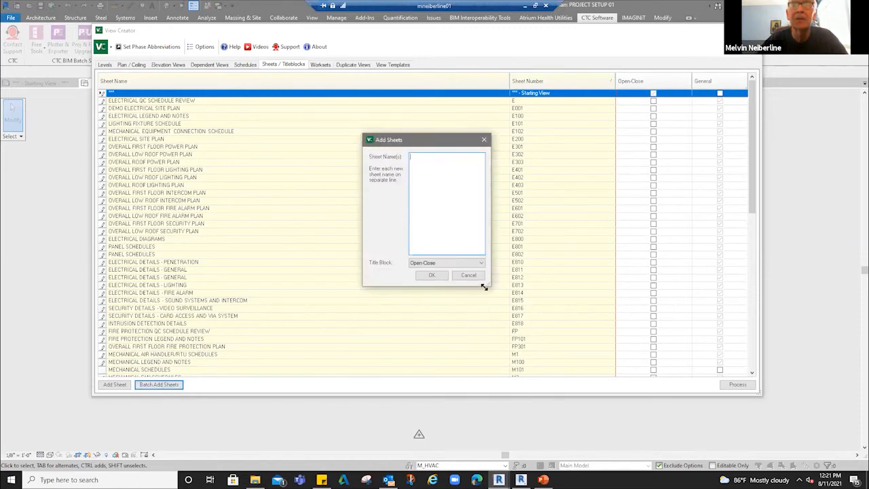
{"action": "left_click_drag", "start_coordinate": [484, 287], "coordinate": [622, 419]}
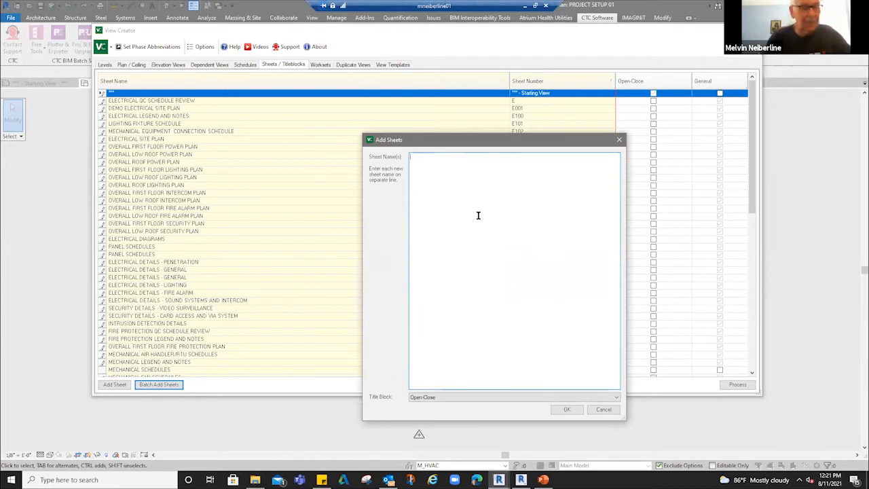
{"action": "type", "text": "FIRST FLOOR P"}
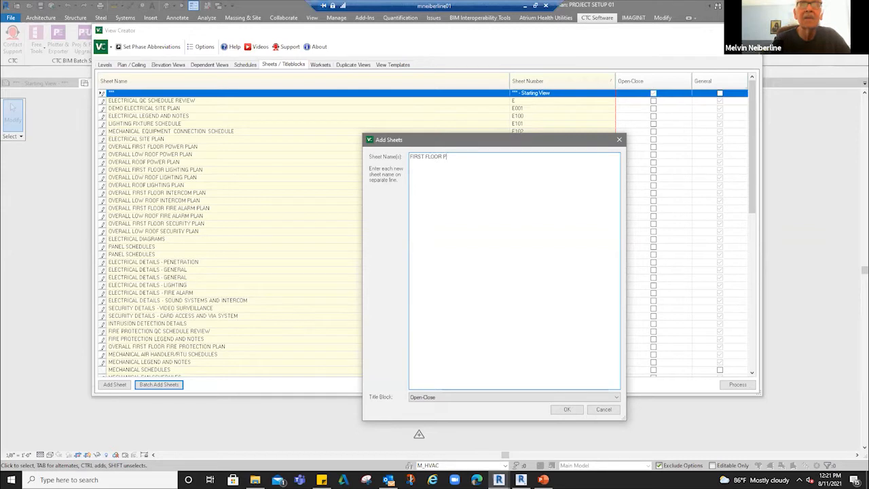
{"action": "type", "text": "OWER"}
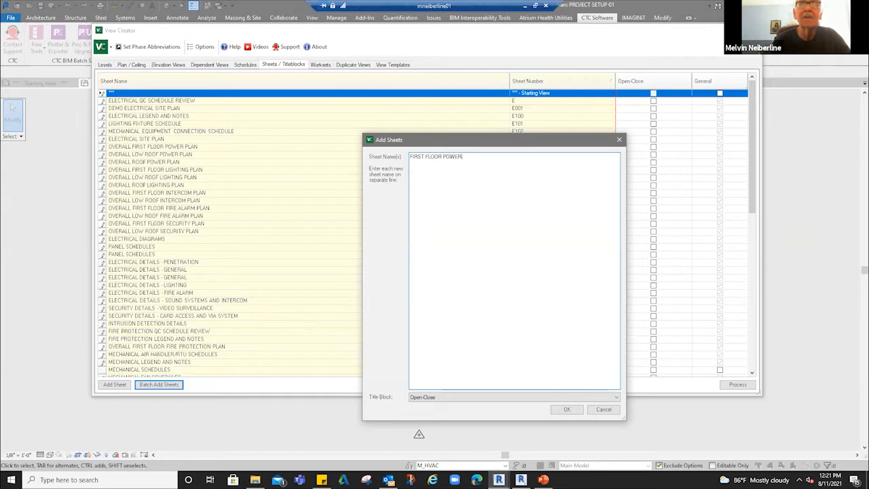
{"action": "key", "text": "Return"}
{"action": "type", "text": "SECOND"}
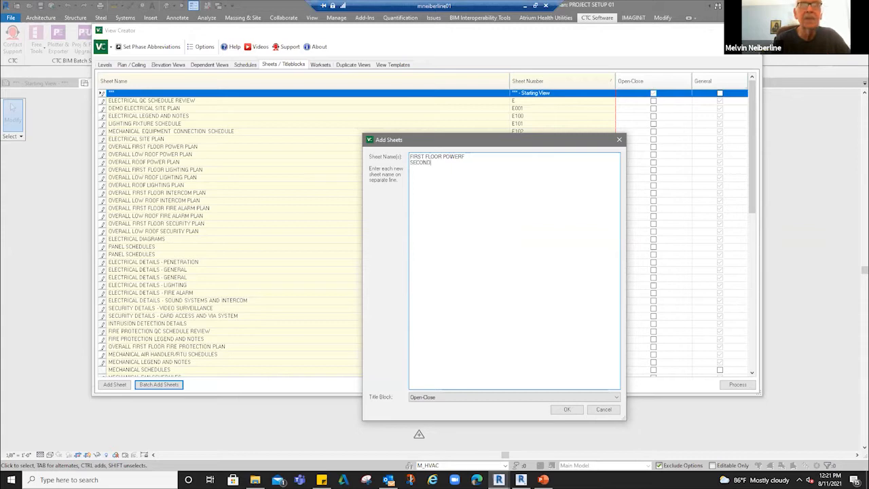
{"action": "type", "text": " FLOOR POW"}
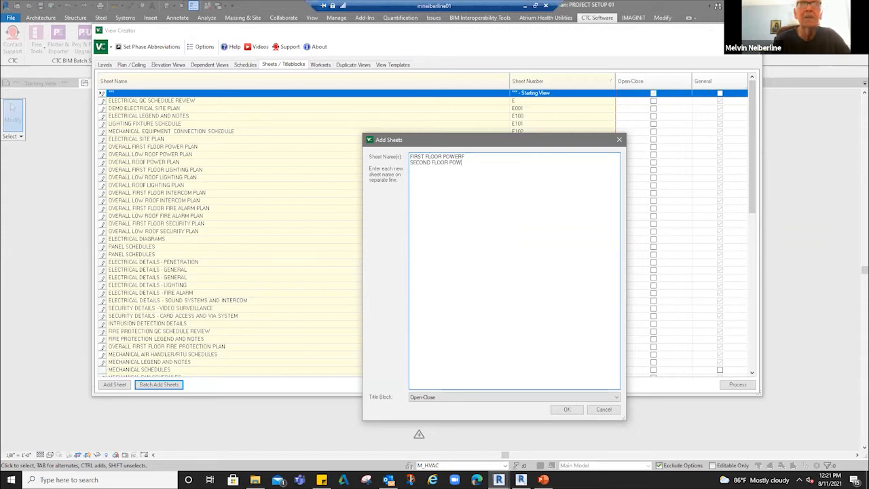
{"action": "type", "text": "ER"}
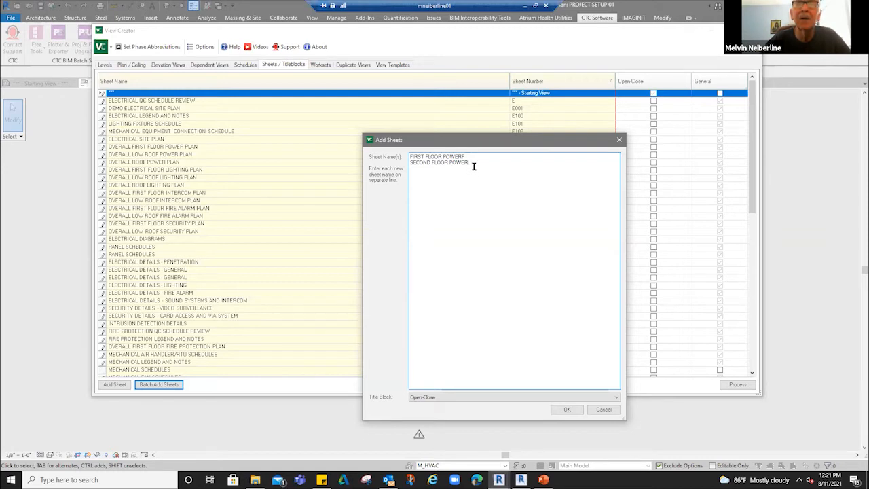
Step: Duplicate the two power sheet names below the existing ones, leaving a blank line between the pairs
{"action": "left_click_drag", "start_coordinate": [469, 163], "coordinate": [407, 156]}
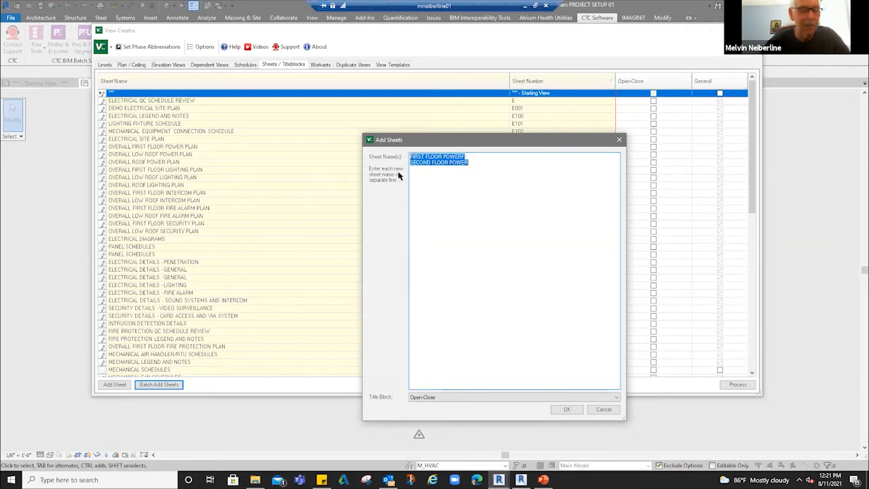
{"action": "left_click", "coordinate": [512, 177]}
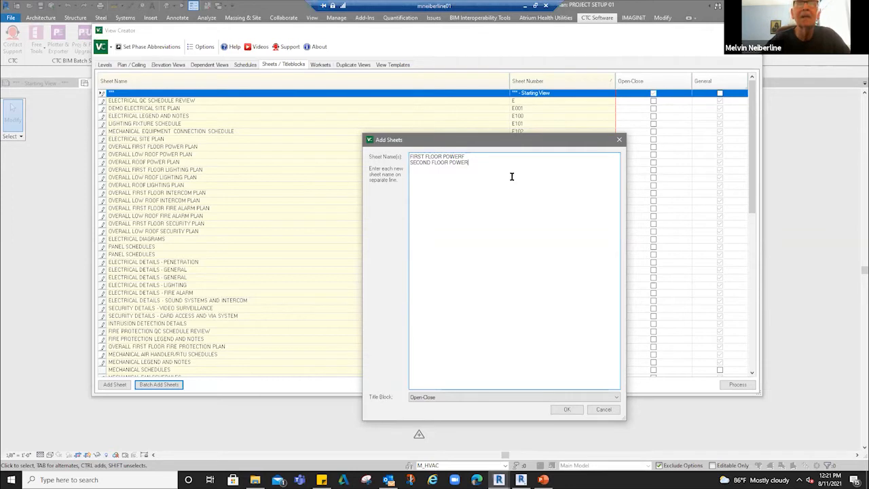
{"action": "key", "text": "Return"}
{"action": "type", "text": "FIRST FLOOR POWERF SECOND FLOOR POWER"}
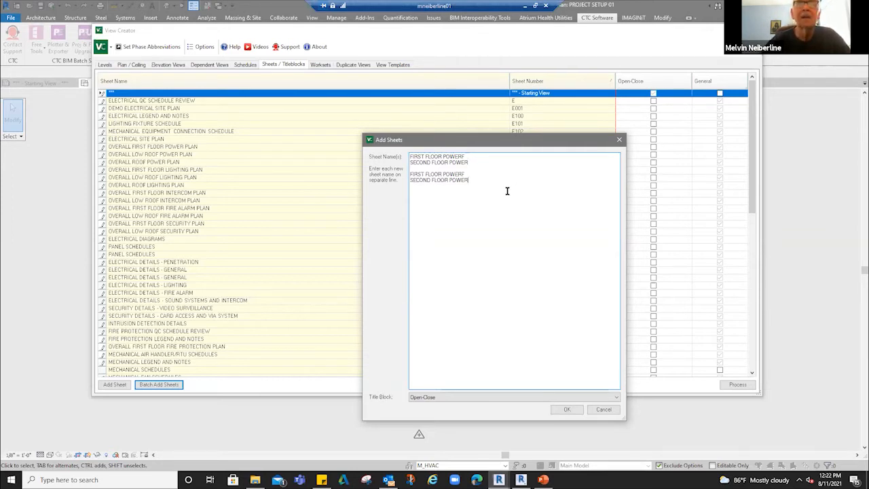
Step: Change the copied names to FIRST FLOOR LIGHTING and SECOND FLOOR LIGHTIUNG and add the four sheets to the sheet list
{"action": "double_click", "coordinate": [454, 175]}
{"action": "type", "text": "LIGHTING"}
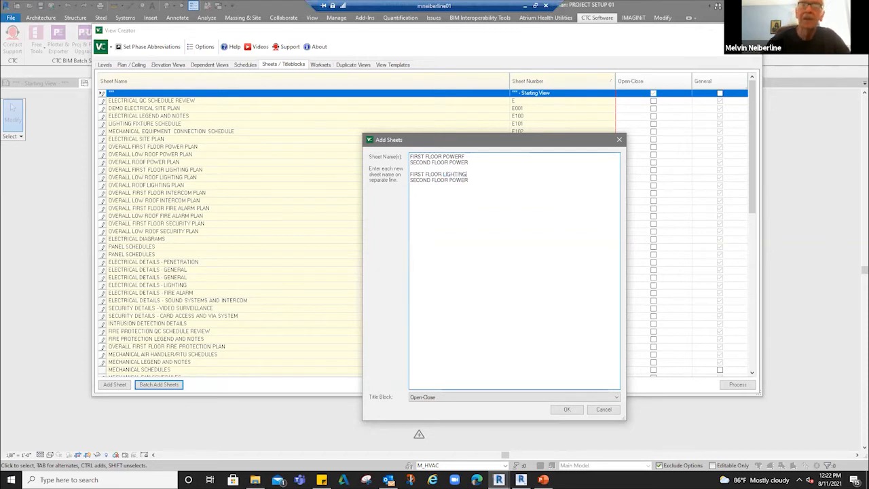
{"action": "left_click", "coordinate": [467, 180]}
{"action": "key", "text": "BackSpace"}
{"action": "key", "text": "BackSpace"}
{"action": "key", "text": "BackSpace"}
{"action": "key", "text": "BackSpace"}
{"action": "key", "text": "BackSpace"}
{"action": "type", "text": "LIGHTING"}
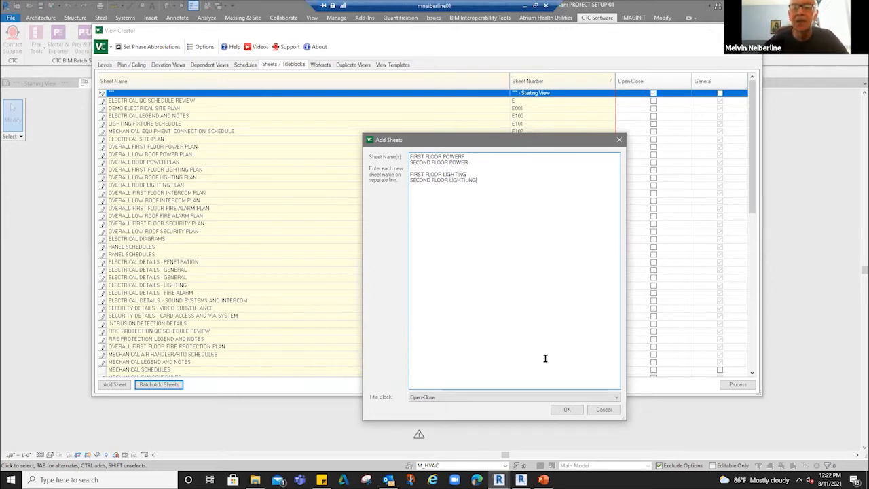
{"action": "left_click", "coordinate": [566, 410]}
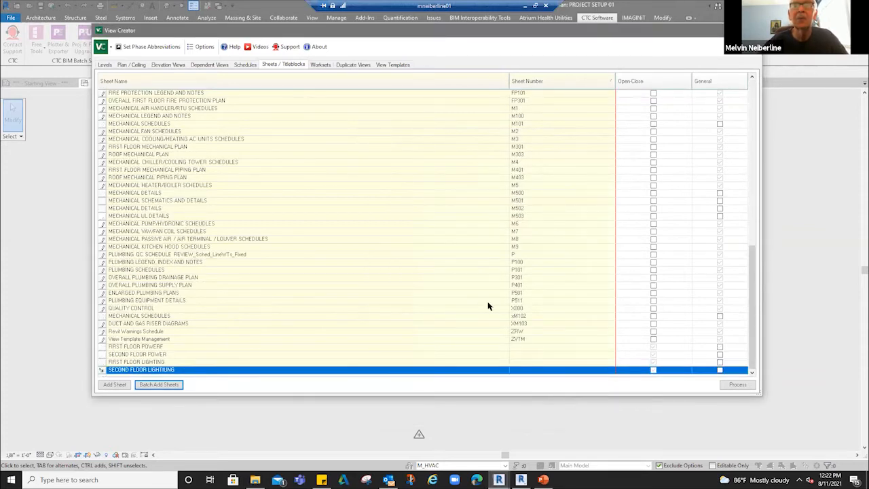
Step: Number the new first and second floor power sheets E101 and E102, and the lighting sheets E201 and E202
{"action": "left_click", "coordinate": [520, 347]}
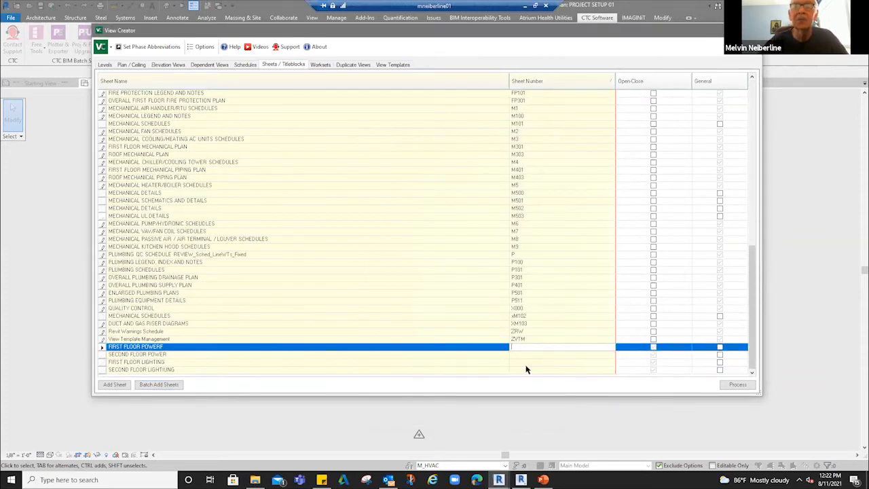
{"action": "type", "text": "E101"}
{"action": "key", "text": "Return"}
{"action": "type", "text": "E1102"}
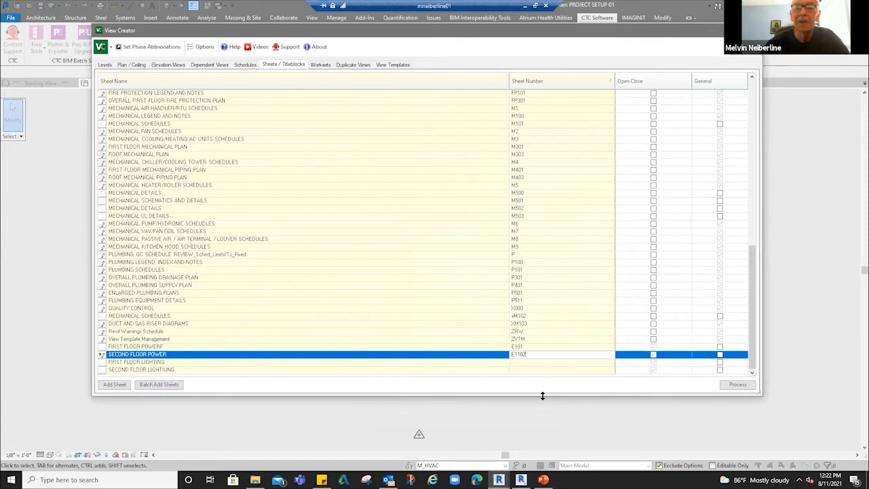
{"action": "key", "text": "BackSpace"}
{"action": "key", "text": "BackSpace"}
{"action": "key", "text": "BackSpace"}
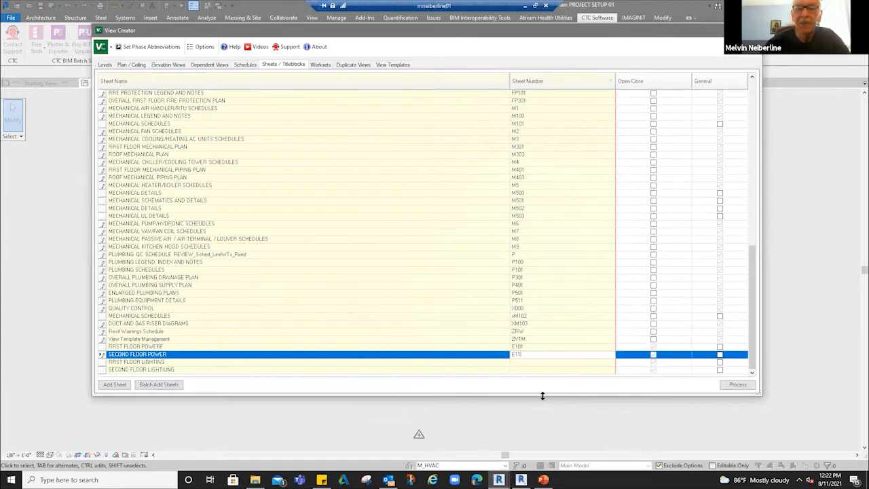
{"action": "type", "text": "02"}
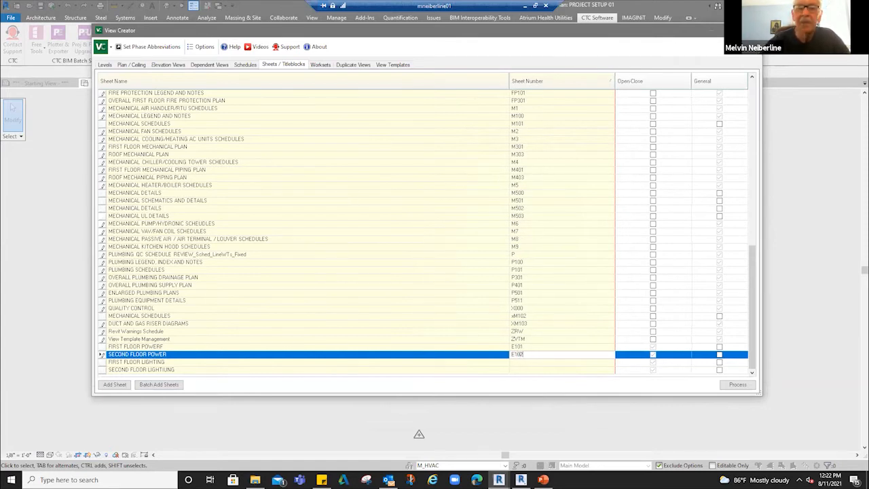
{"action": "key", "text": "Return"}
{"action": "type", "text": "E201"}
{"action": "key", "text": "Return"}
{"action": "type", "text": "E202"}
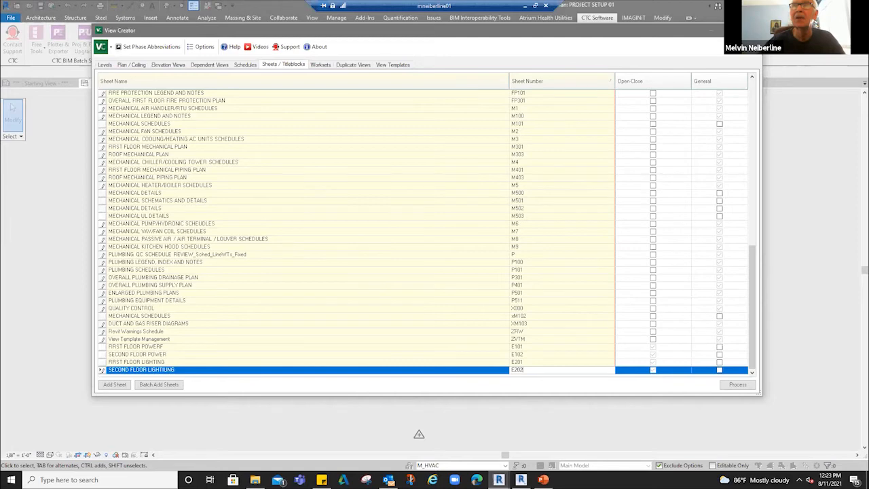
Step: Close View Creator and switch to the Revit session showing the architectural model's overall first floor plan sheet A0100
{"action": "left_click", "coordinate": [752, 30]}
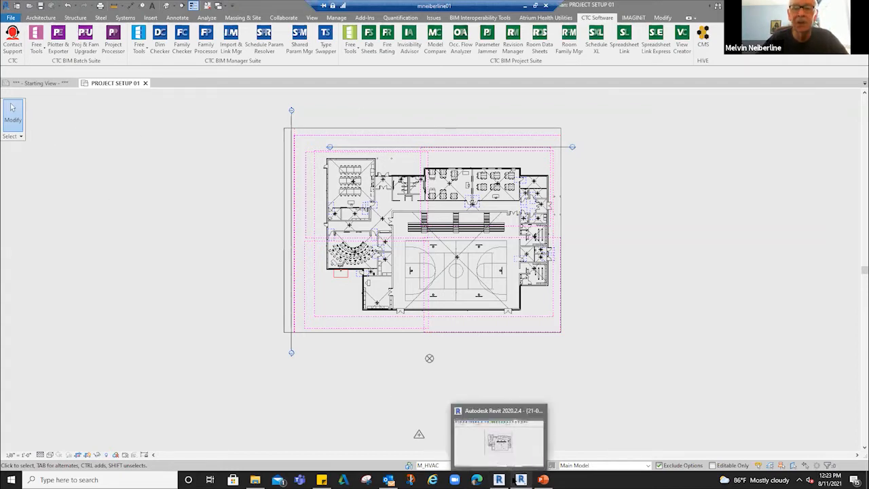
{"action": "mouse_move", "coordinate": [526, 479]}
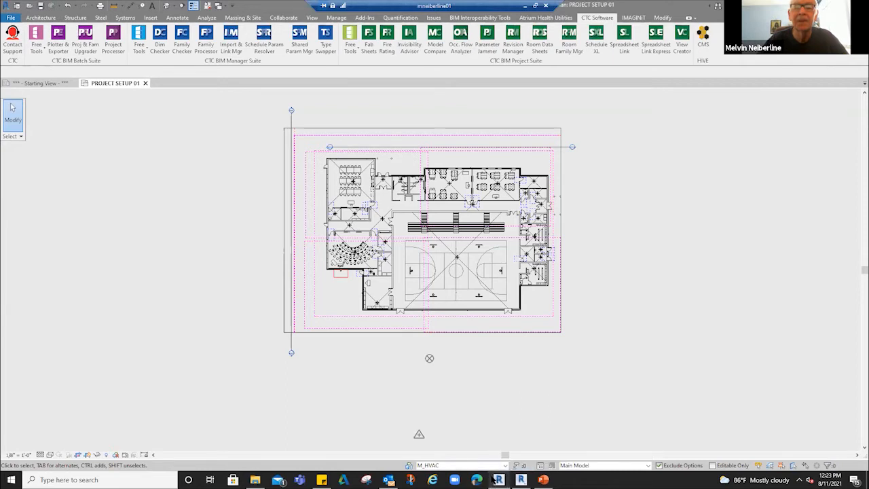
{"action": "mouse_move", "coordinate": [497, 479]}
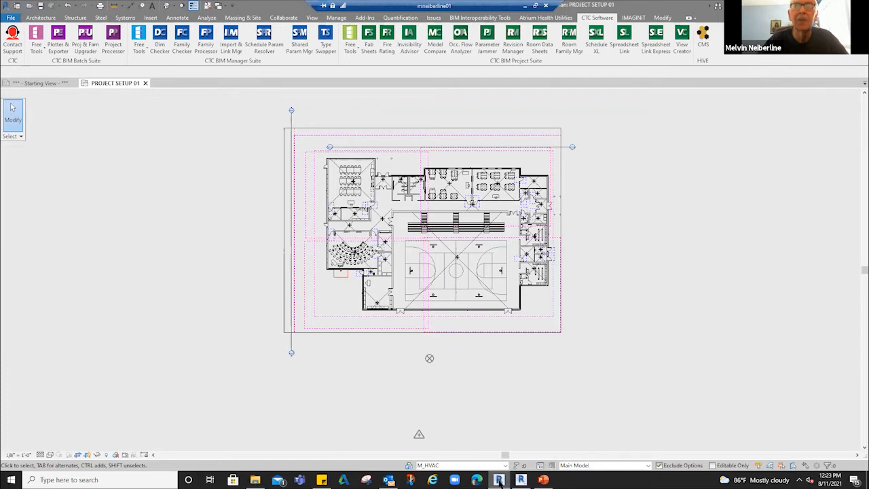
{"action": "left_click", "coordinate": [521, 479]}
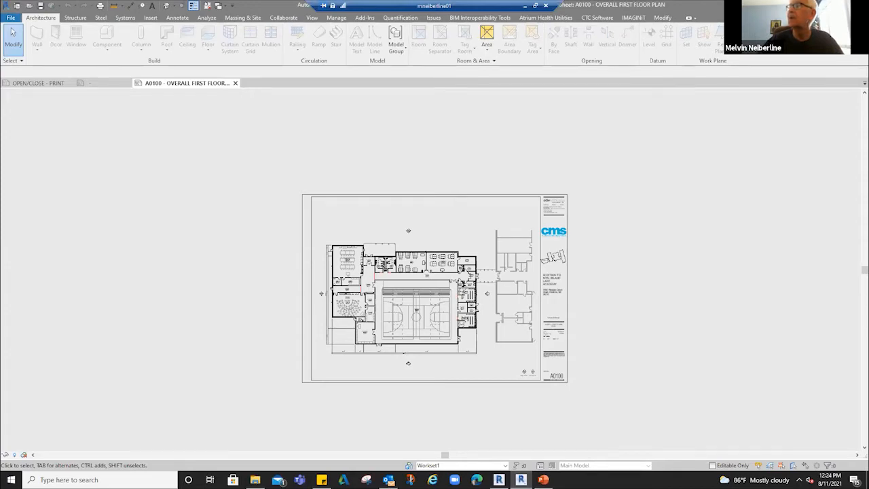
Step: Review the architectural model's sheets in the Project Browser with the Legends group collapsed, and put the browser away
{"action": "left_click_drag", "start_coordinate": [868, 28], "coordinate": [600, 38]}
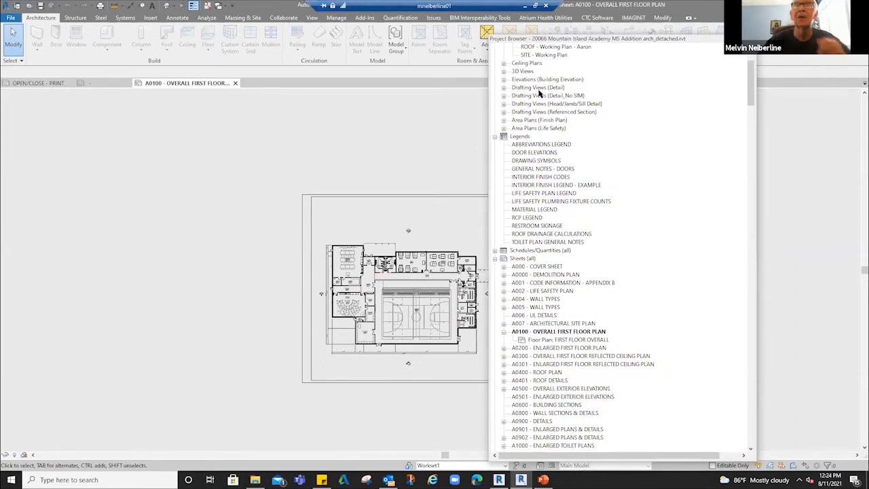
{"action": "left_click", "coordinate": [495, 137]}
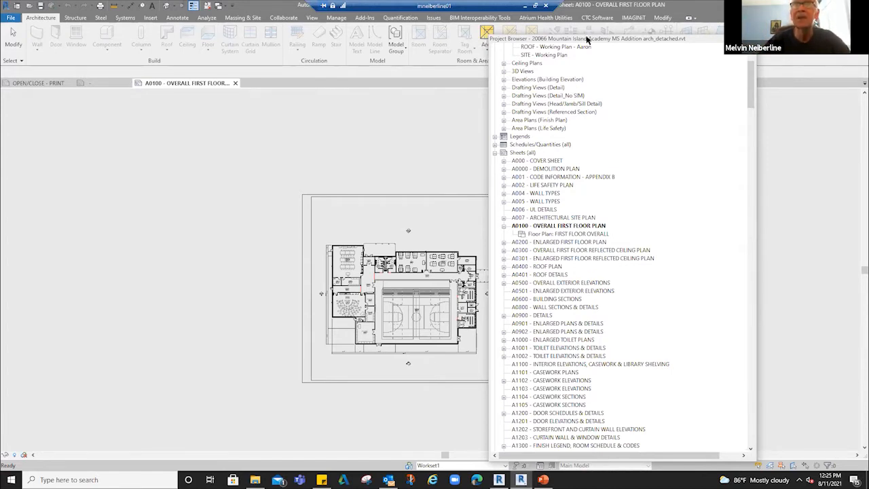
{"action": "left_click_drag", "start_coordinate": [588, 40], "coordinate": [868, 40]}
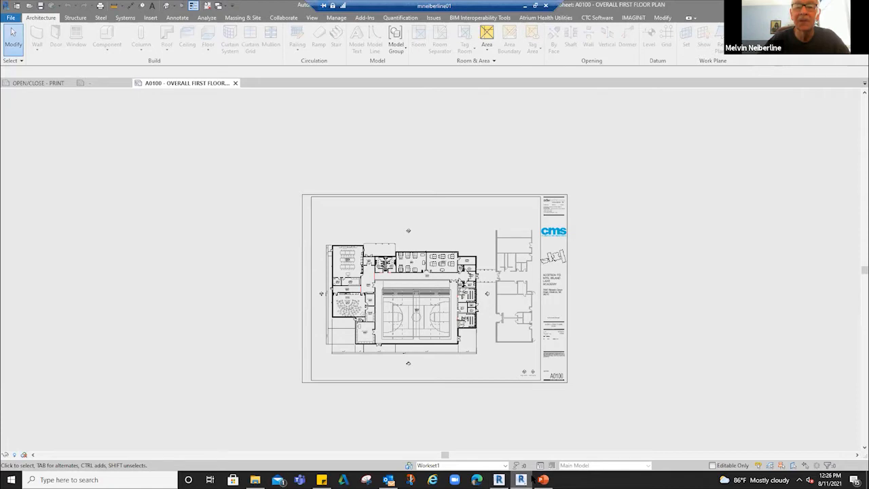
Step: Switch back to the MEP project's Revit session, launch Project Cleaner and let Revit keep loading it
{"action": "mouse_move", "coordinate": [517, 480]}
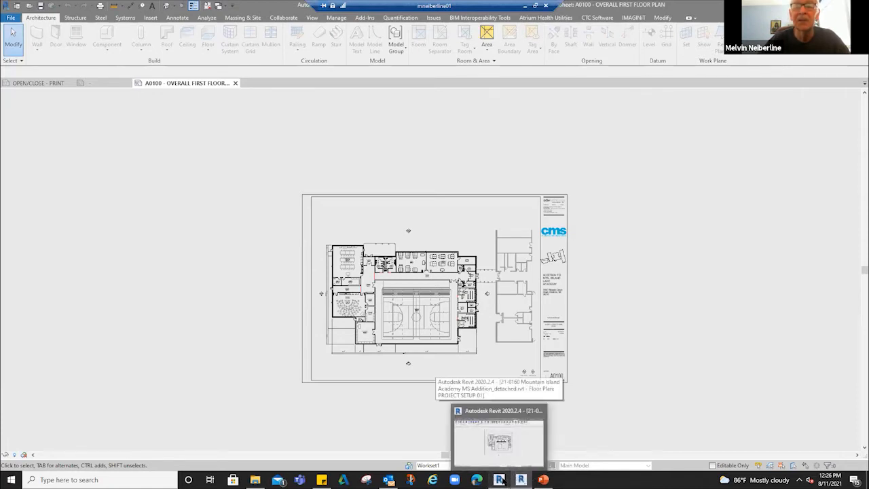
{"action": "left_click", "coordinate": [502, 479]}
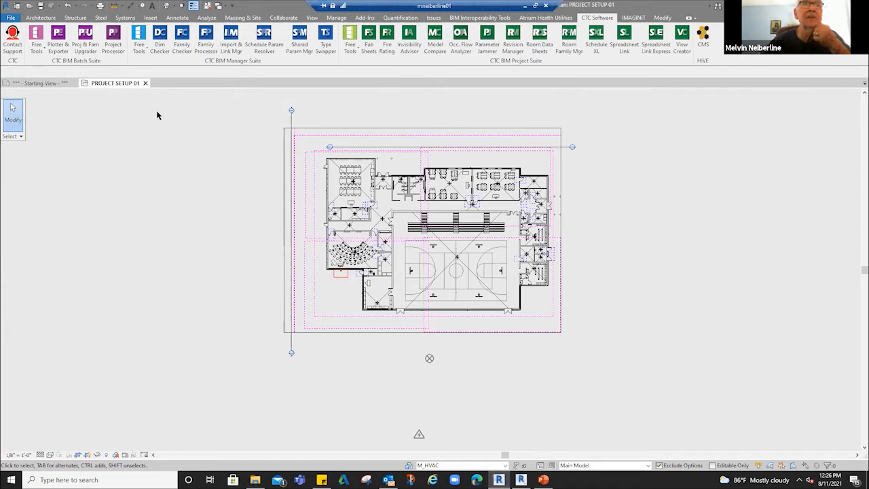
{"action": "left_click", "coordinate": [143, 50]}
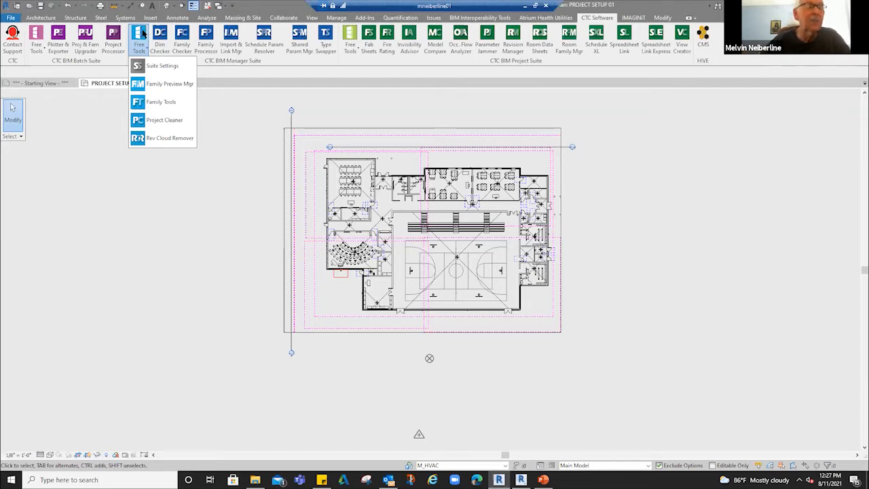
{"action": "left_click", "coordinate": [154, 92]}
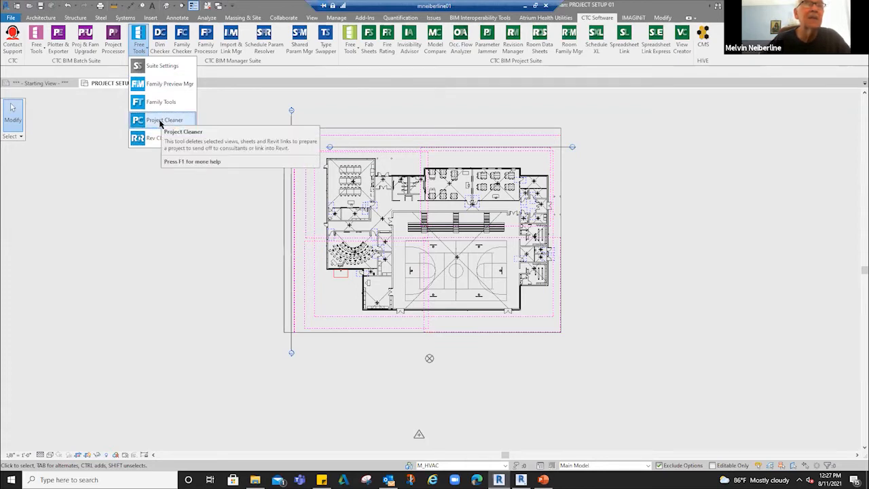
{"action": "left_click", "coordinate": [161, 121]}
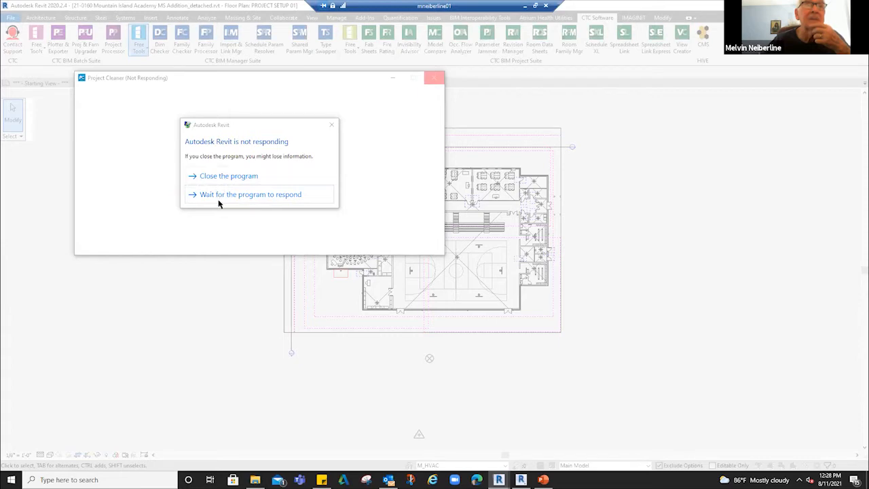
{"action": "left_click", "coordinate": [219, 195]}
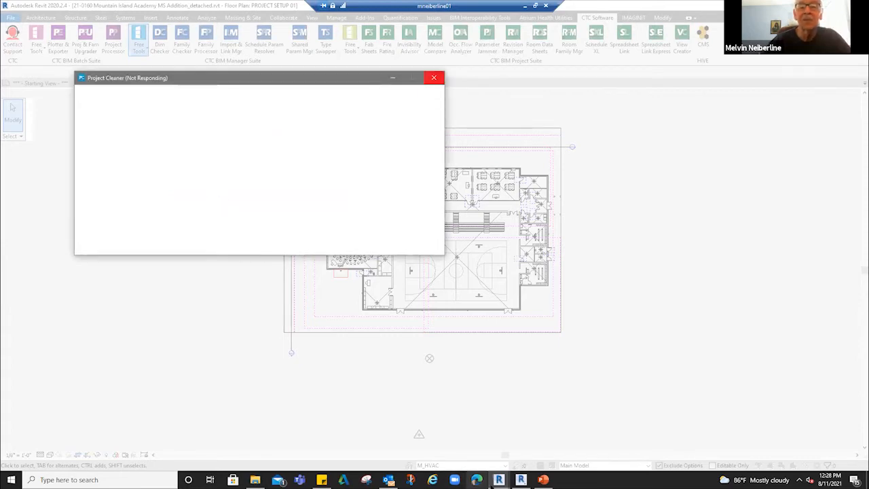
Step: Switch to the architectural model's Revit session and examine the logo, key plan and project information in sheet A0100's title block
{"action": "mouse_move", "coordinate": [520, 479]}
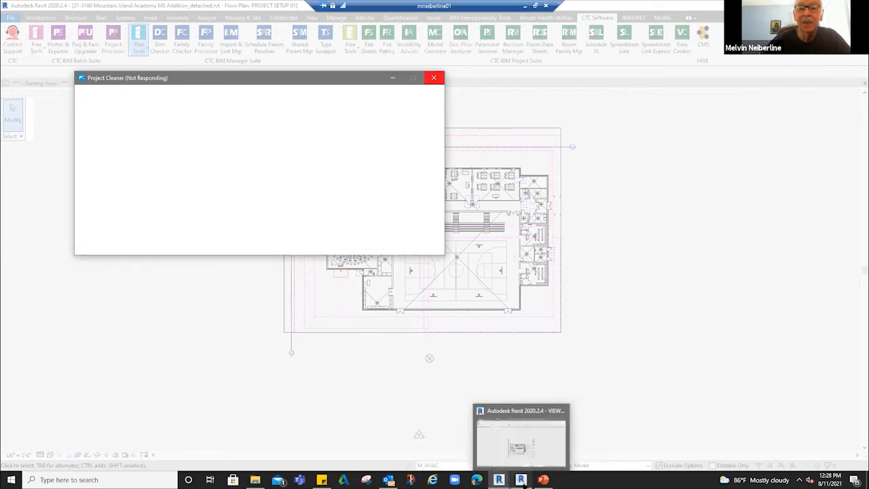
{"action": "left_click", "coordinate": [521, 445]}
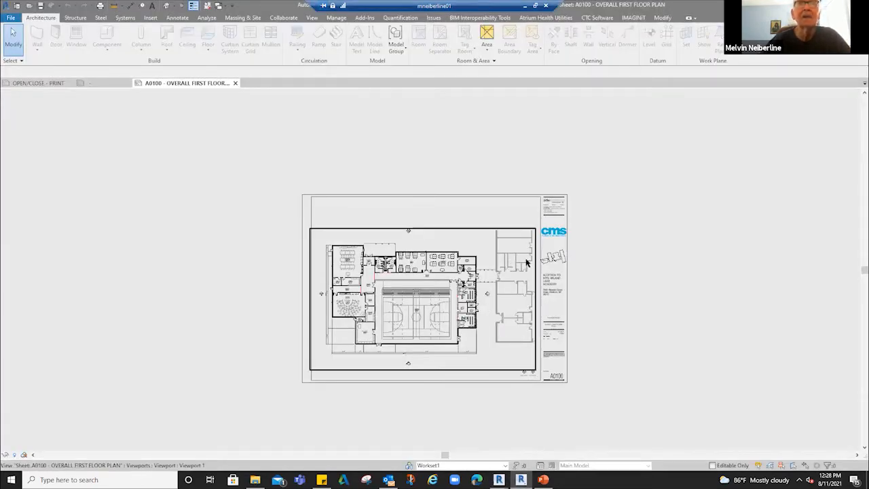
{"action": "scroll", "coordinate": [536, 257], "scroll_direction": "up", "scroll_amount": 3}
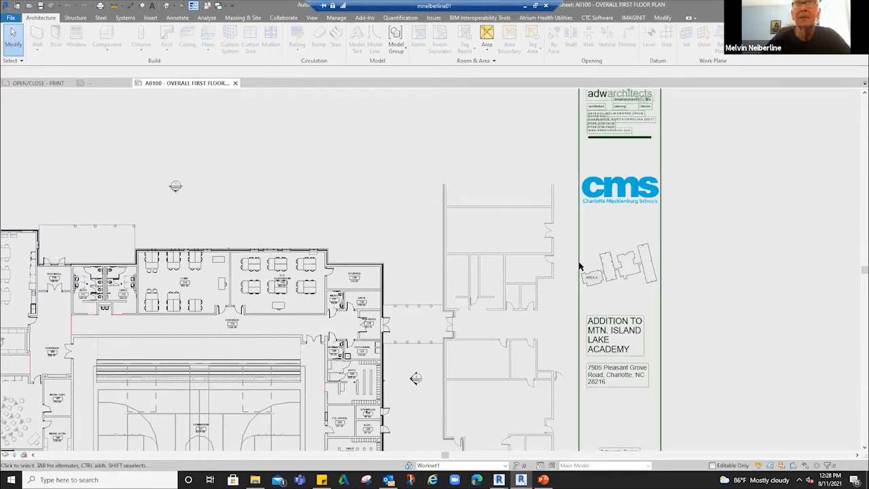
{"action": "middle_click_drag", "start_coordinate": [545, 237], "coordinate": [469, 129]}
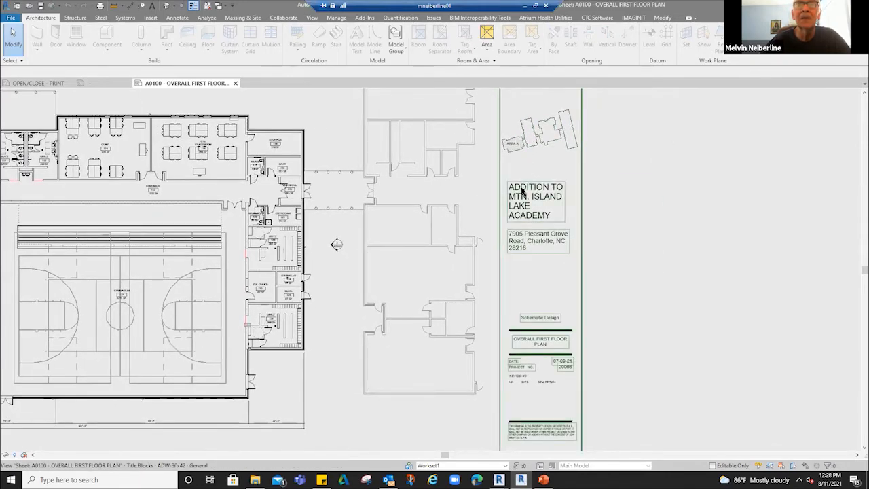
{"action": "scroll", "coordinate": [527, 185], "scroll_direction": "down", "scroll_amount": 3}
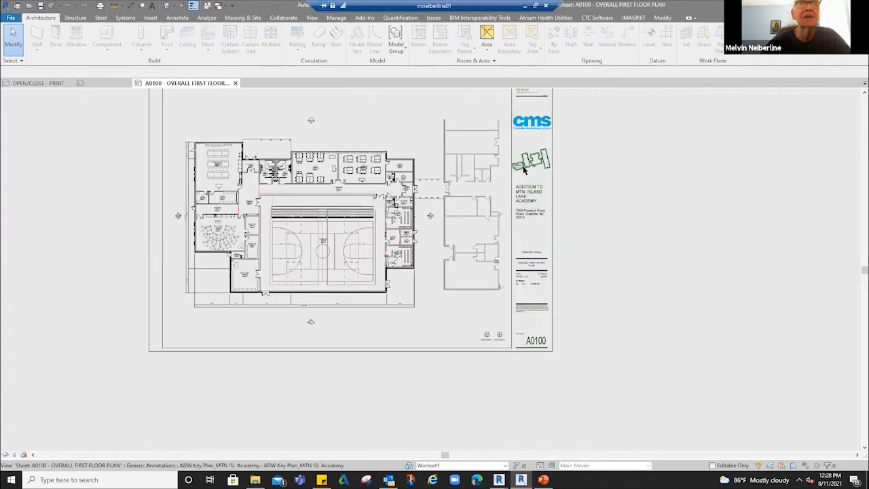
Step: Bring up the open title block family and examine its engineering logo, construction seal, key plan and project name fields
{"action": "left_click", "coordinate": [81, 83]}
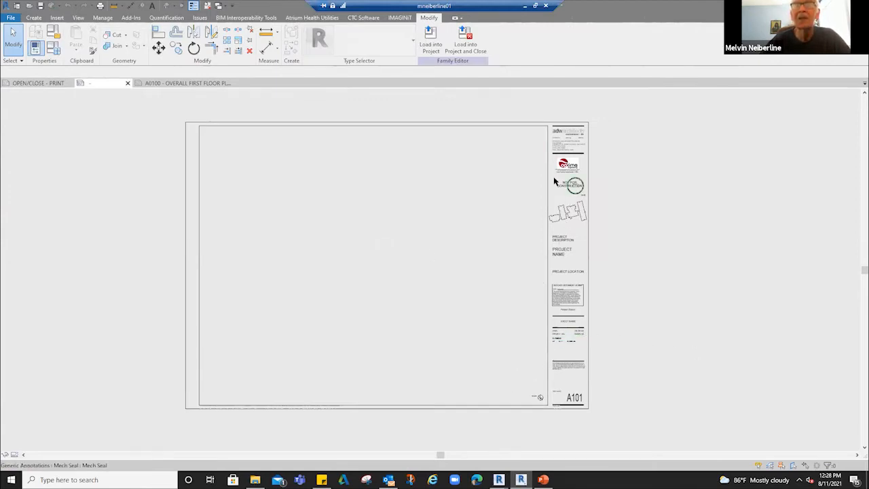
{"action": "scroll", "coordinate": [555, 184], "scroll_direction": "up", "scroll_amount": 5}
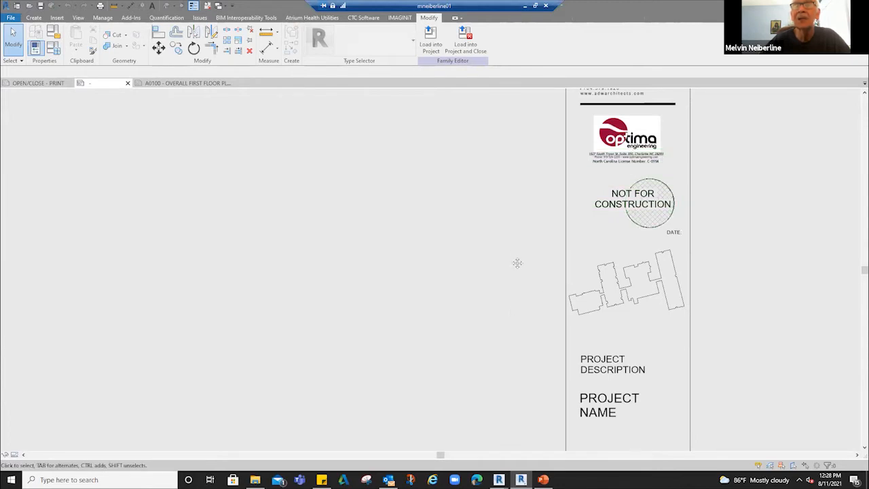
{"action": "middle_click_drag", "start_coordinate": [518, 315], "coordinate": [527, 85]}
{"action": "scroll", "coordinate": [507, 162], "scroll_direction": "down", "scroll_amount": 2}
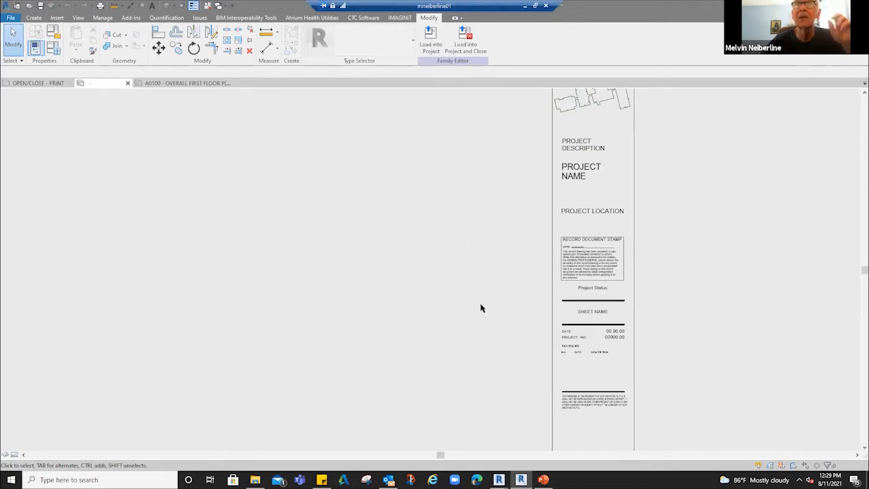
{"action": "middle_click_drag", "start_coordinate": [452, 259], "coordinate": [406, 371]}
{"action": "scroll", "coordinate": [477, 257], "scroll_direction": "up", "scroll_amount": 1}
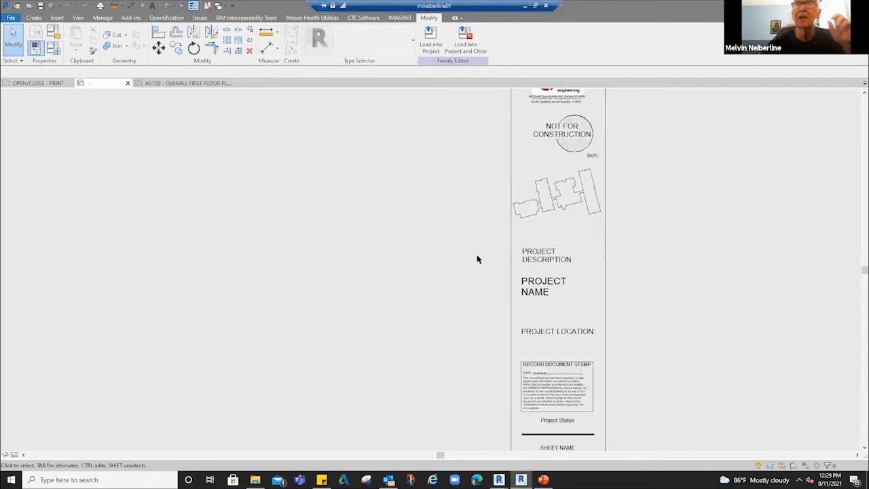
{"action": "scroll", "coordinate": [548, 200], "scroll_direction": "up", "scroll_amount": 5}
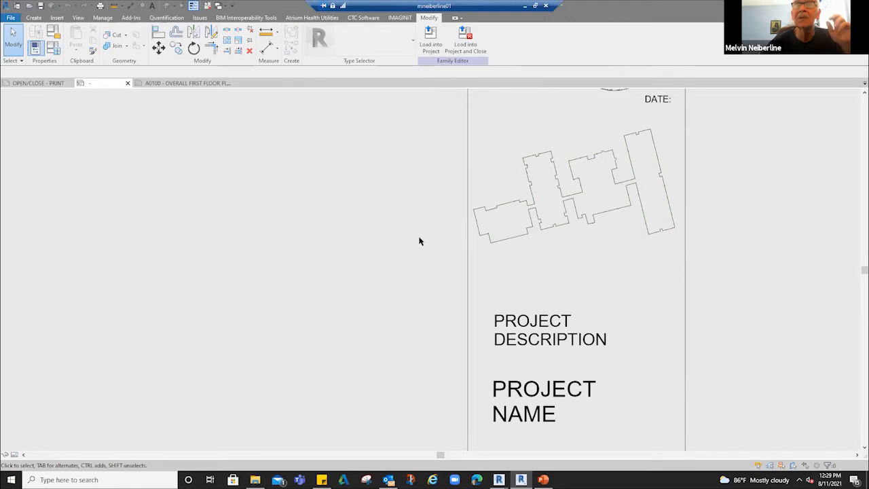
Step: Examine the revision, ownership note and sheet number areas of the title block family, and close the family view
{"action": "scroll", "coordinate": [384, 229], "scroll_direction": "down", "scroll_amount": 2}
{"action": "scroll", "coordinate": [395, 303], "scroll_direction": "down", "scroll_amount": 1}
{"action": "middle_click_drag", "start_coordinate": [408, 310], "coordinate": [550, 120]}
{"action": "middle_click_drag", "start_coordinate": [520, 378], "coordinate": [516, 181]}
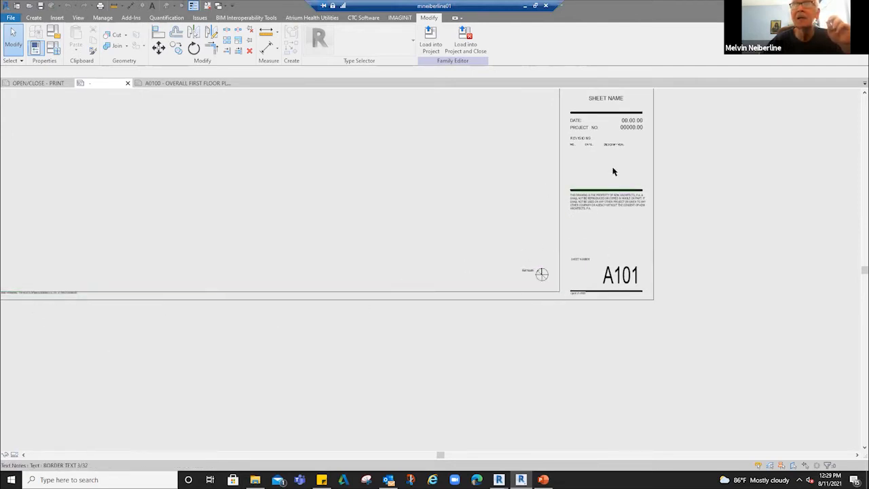
{"action": "scroll", "coordinate": [589, 312], "scroll_direction": "up", "scroll_amount": 4}
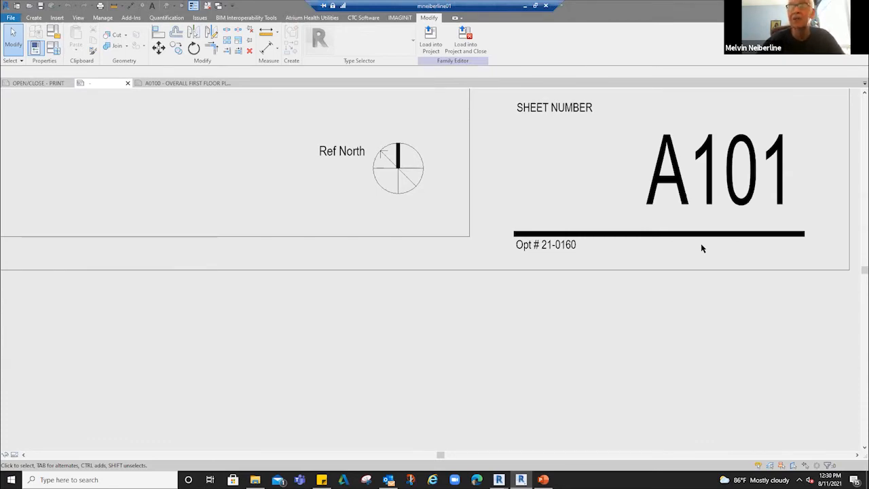
{"action": "scroll", "coordinate": [607, 335], "scroll_direction": "down", "scroll_amount": 2}
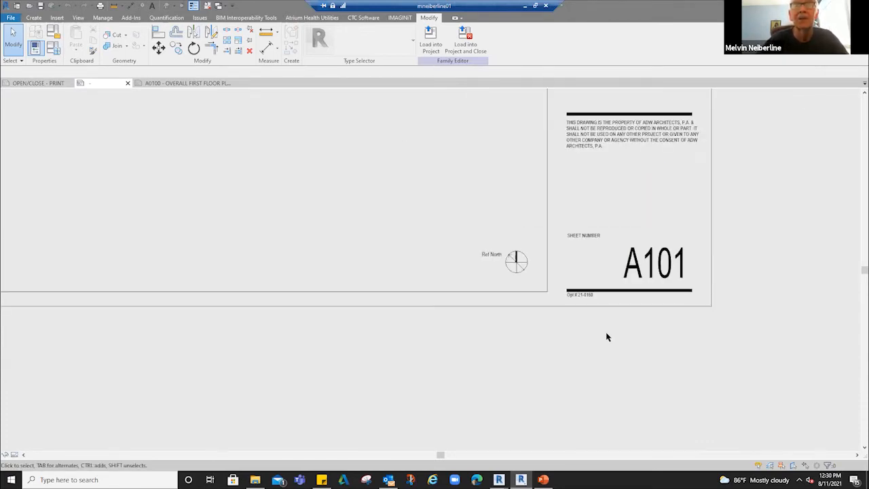
{"action": "scroll", "coordinate": [605, 333], "scroll_direction": "down", "scroll_amount": 4}
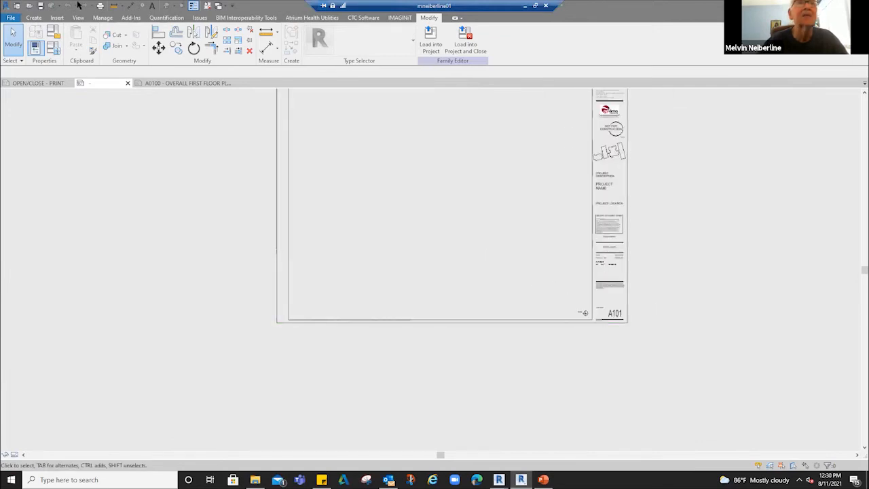
{"action": "left_click", "coordinate": [127, 83]}
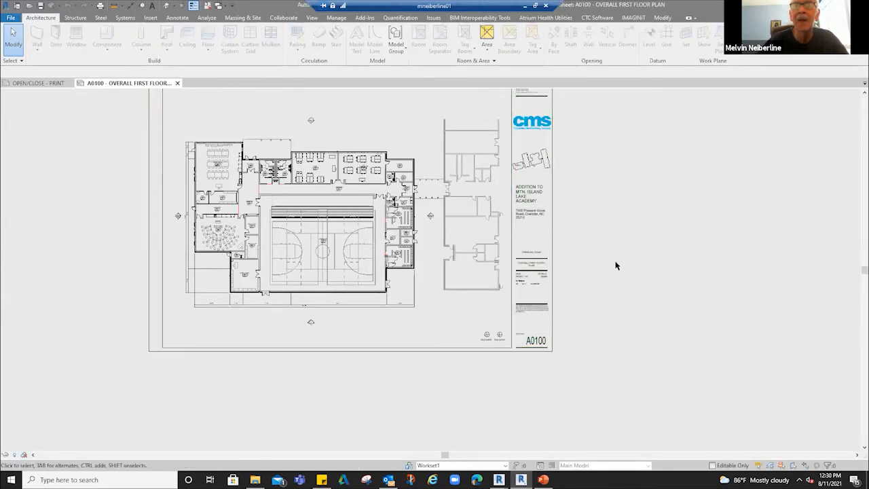
{"action": "scroll", "coordinate": [615, 266], "scroll_direction": "down", "scroll_amount": 1}
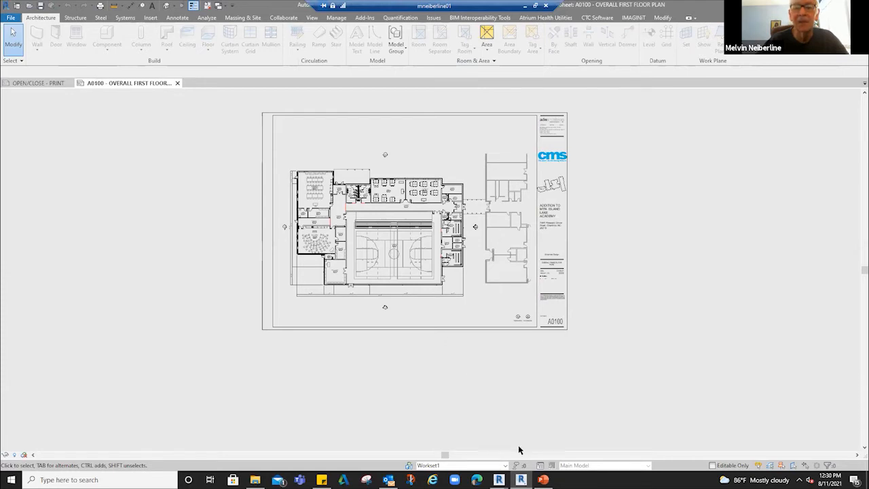
Step: Return to Project Cleaner in the MEP project, review the view types under Views and close the tool
{"action": "mouse_move", "coordinate": [498, 480]}
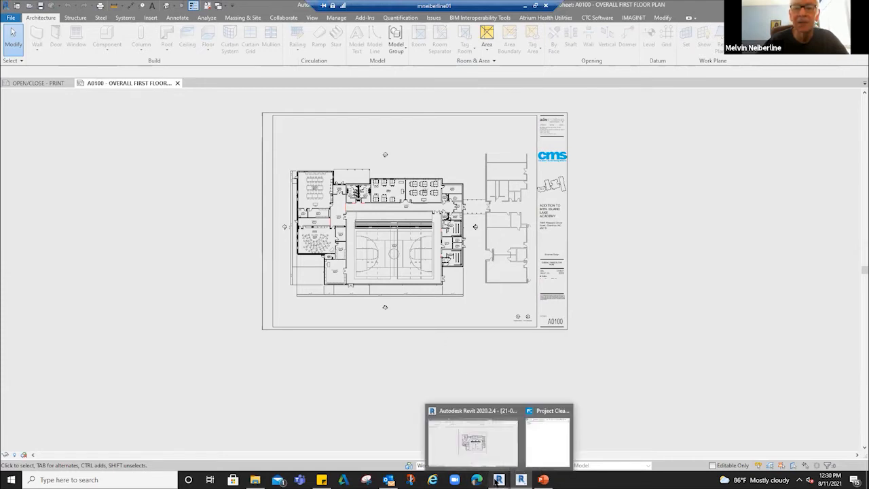
{"action": "left_click", "coordinate": [532, 446]}
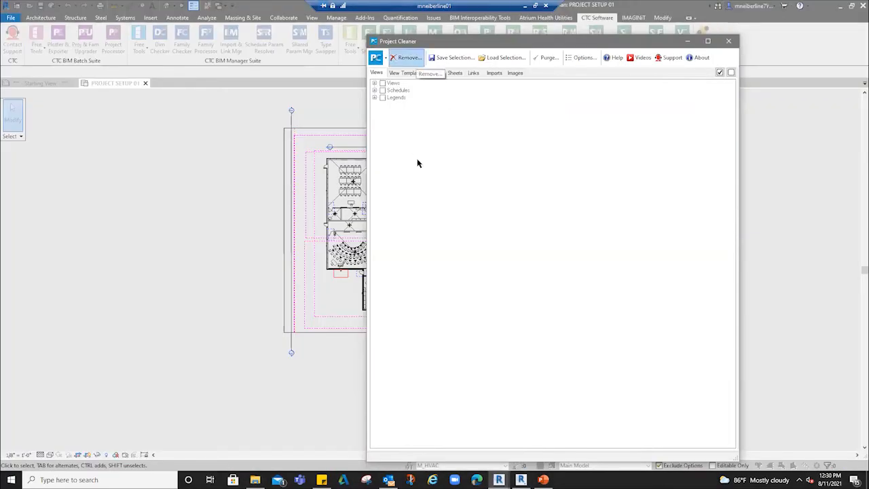
{"action": "left_click", "coordinate": [374, 82]}
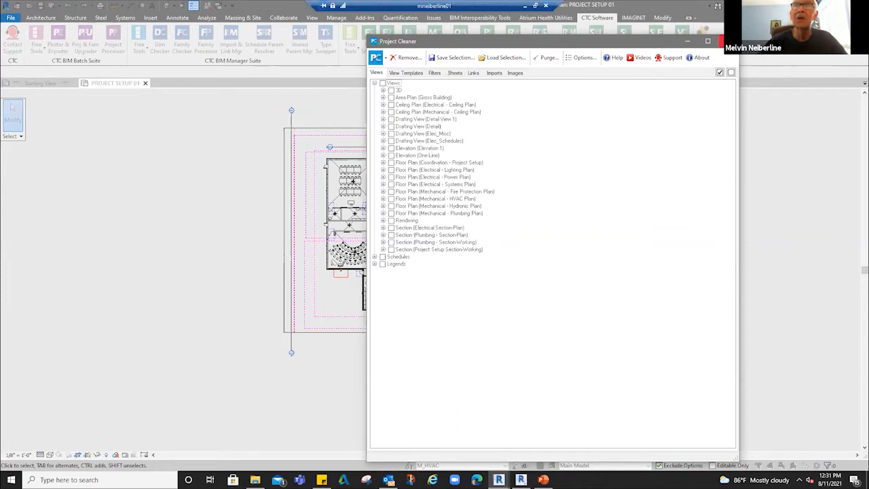
{"action": "left_click", "coordinate": [723, 41]}
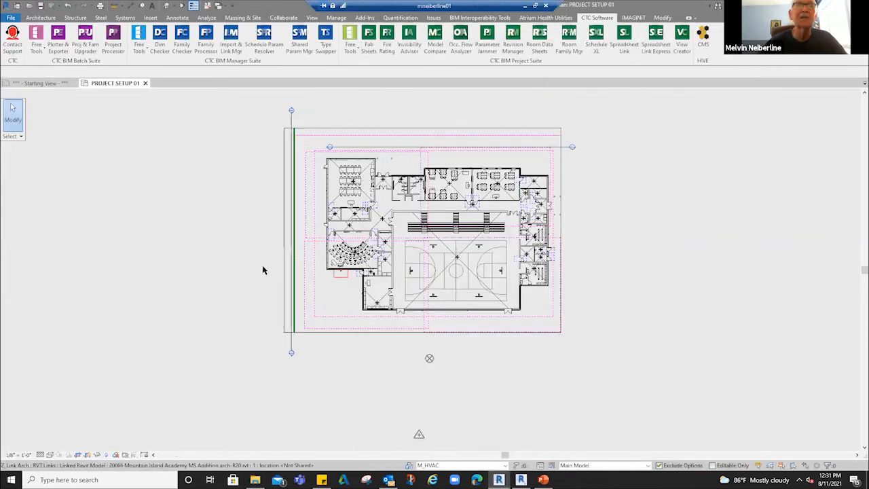
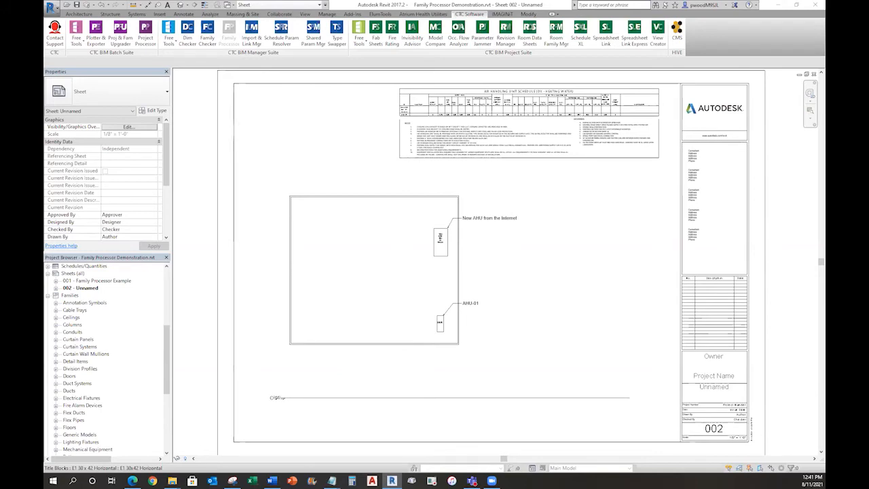
Step: Examine the air handling unit tags and the Air Handling Unit Schedule (DX - Heating Water) with its notes on sheet 002
{"action": "scroll", "coordinate": [499, 102], "scroll_direction": "up", "scroll_amount": 5}
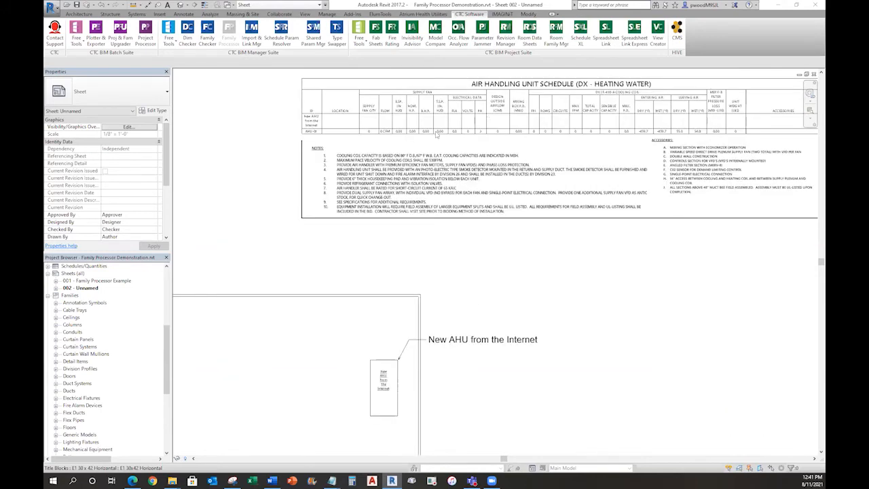
{"action": "scroll", "coordinate": [372, 147], "scroll_direction": "down", "scroll_amount": 4}
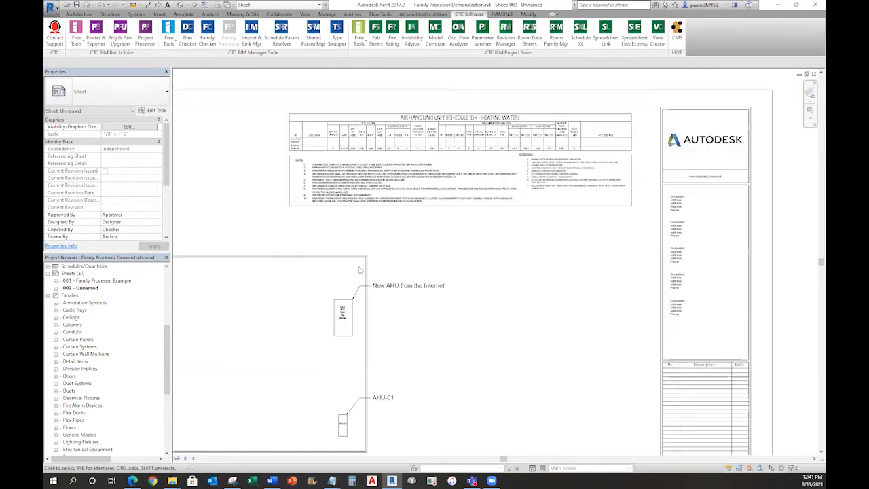
{"action": "left_click", "coordinate": [393, 288]}
{"action": "left_click", "coordinate": [394, 259]}
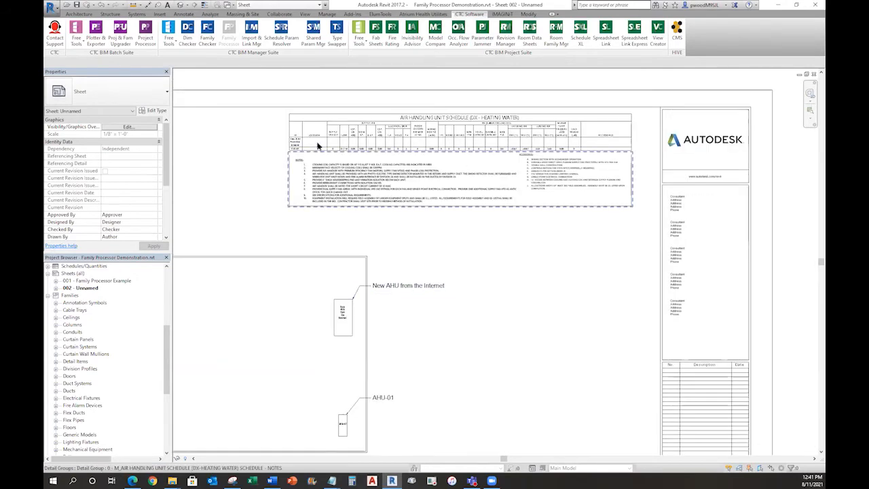
{"action": "scroll", "coordinate": [317, 143], "scroll_direction": "up", "scroll_amount": 2}
{"action": "scroll", "coordinate": [319, 133], "scroll_direction": "up", "scroll_amount": 3}
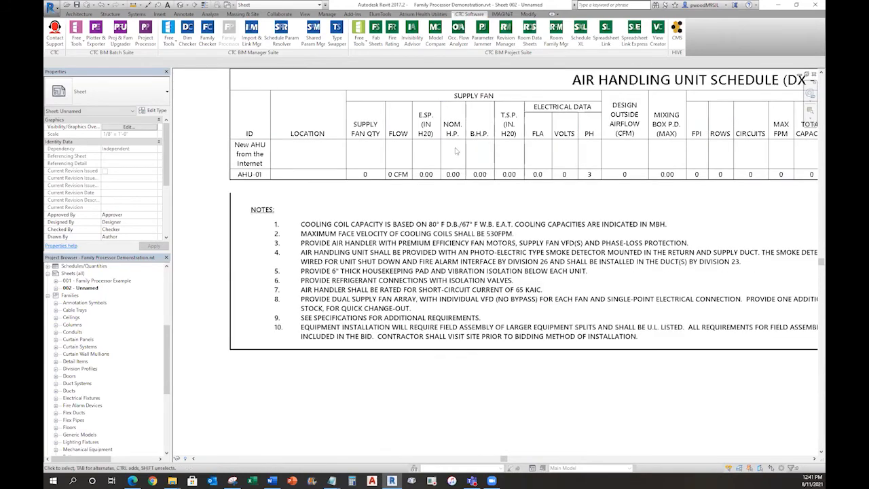
{"action": "middle_click_drag", "start_coordinate": [588, 182], "coordinate": [537, 243]}
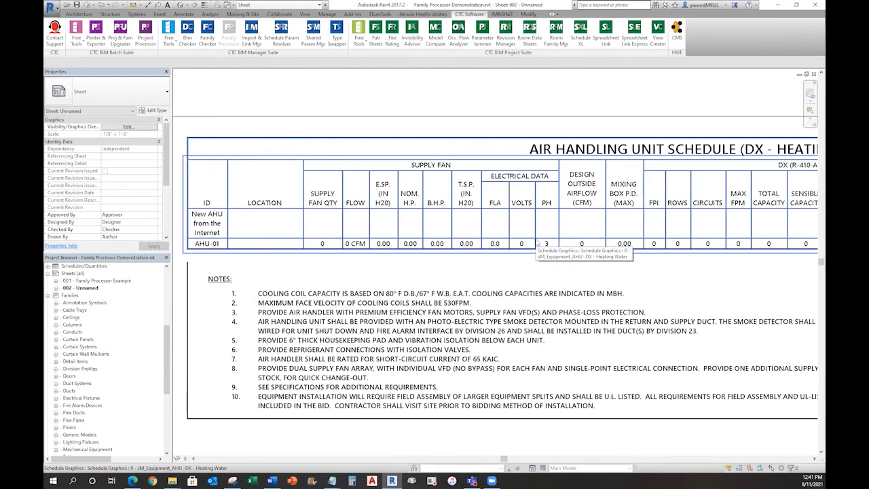
Step: Open the air handling unit schedule from the sheet and widen its ID column to fit the name "New AHU from the Internet"
{"action": "double_click", "coordinate": [536, 243]}
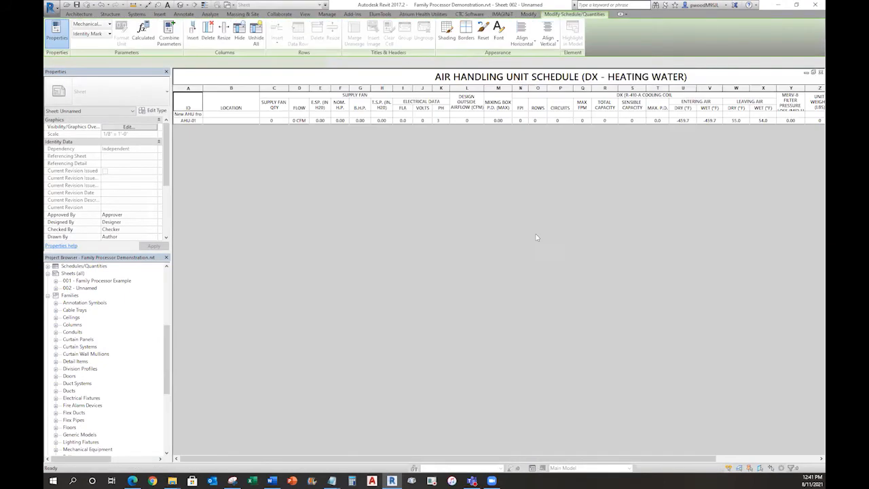
{"action": "left_click", "coordinate": [361, 117]}
{"action": "left_click", "coordinate": [339, 115]}
{"action": "left_click", "coordinate": [321, 115]}
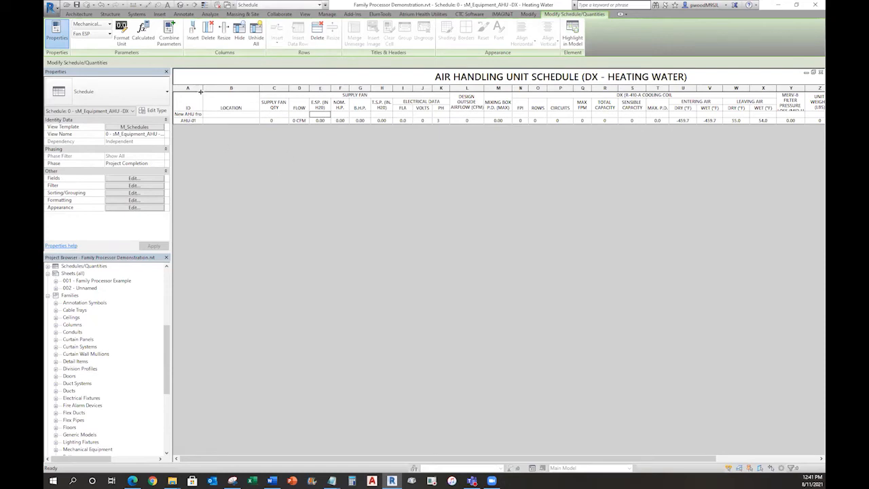
{"action": "left_click_drag", "start_coordinate": [206, 87], "coordinate": [258, 88]}
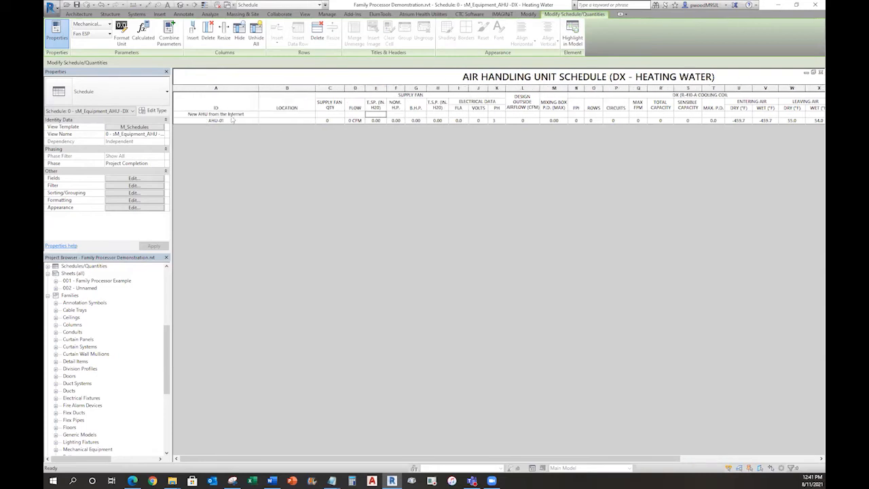
{"action": "left_click_drag", "start_coordinate": [258, 87], "coordinate": [244, 89]}
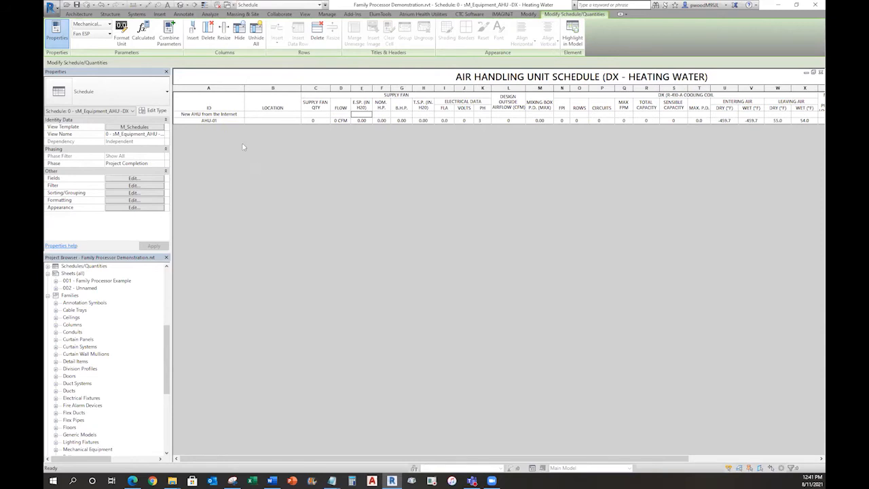
Step: Check the nominal and brake horsepower cells in the schedule's AHU-01 row
{"action": "left_click", "coordinate": [379, 120]}
{"action": "key", "text": "Escape"}
{"action": "left_click", "coordinate": [401, 122]}
{"action": "mouse_move", "coordinate": [295, 457]}
{"action": "left_mouse_down"}
{"action": "mouse_move", "coordinate": [410, 460]}
{"action": "mouse_move", "coordinate": [290, 460]}
{"action": "left_mouse_up"}
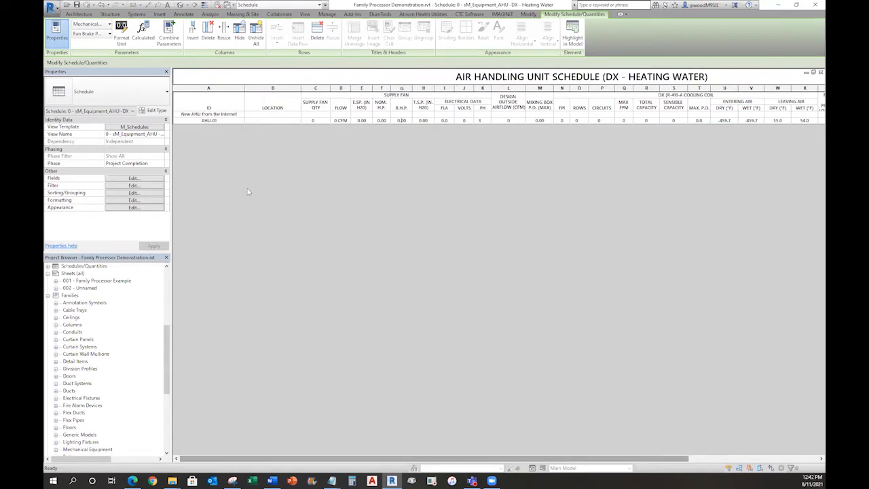
Step: Highlight the "New AHU from the Internet" schedule entry in the model and dismiss the view prompt
{"action": "left_click", "coordinate": [291, 114]}
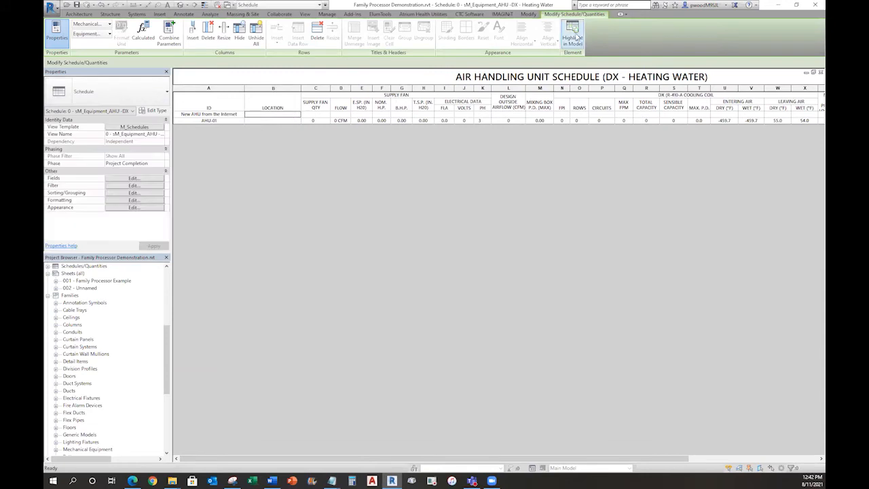
{"action": "left_click", "coordinate": [572, 33]}
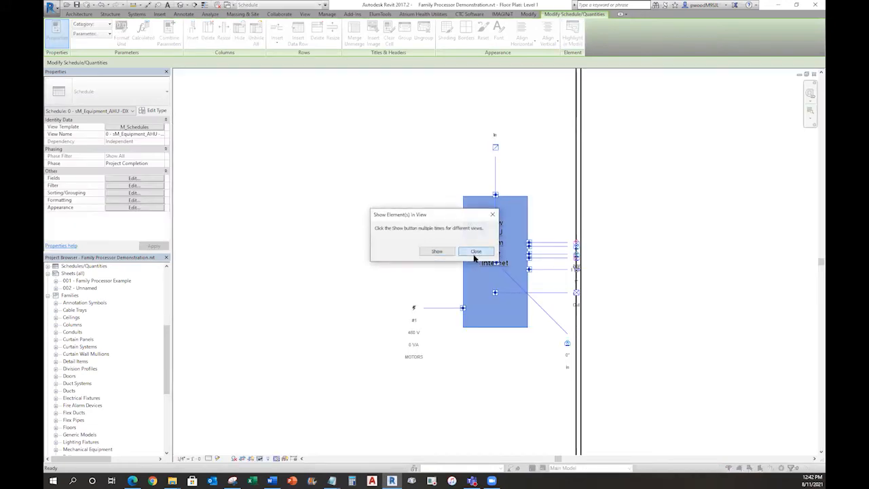
{"action": "left_click", "coordinate": [475, 250]}
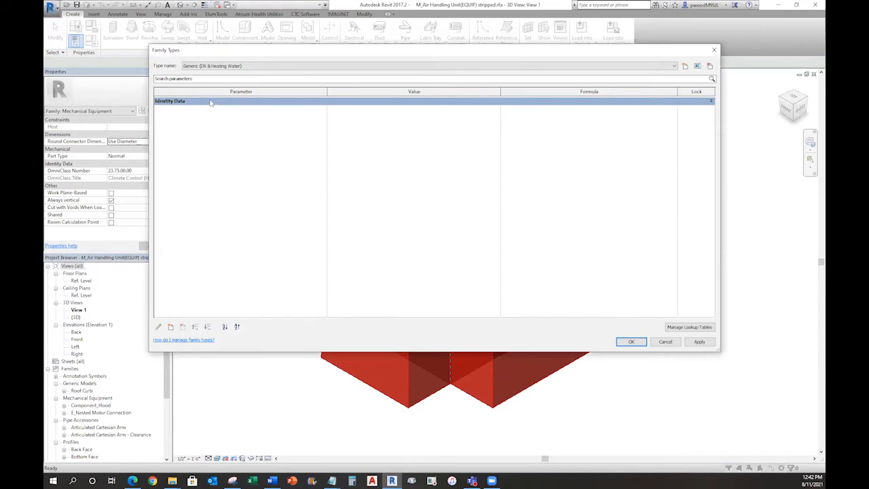
Step: Review the parameter groups offered for a new shared parameter in the stripped air handling unit family, and cancel without adding one
{"action": "left_click", "coordinate": [171, 327]}
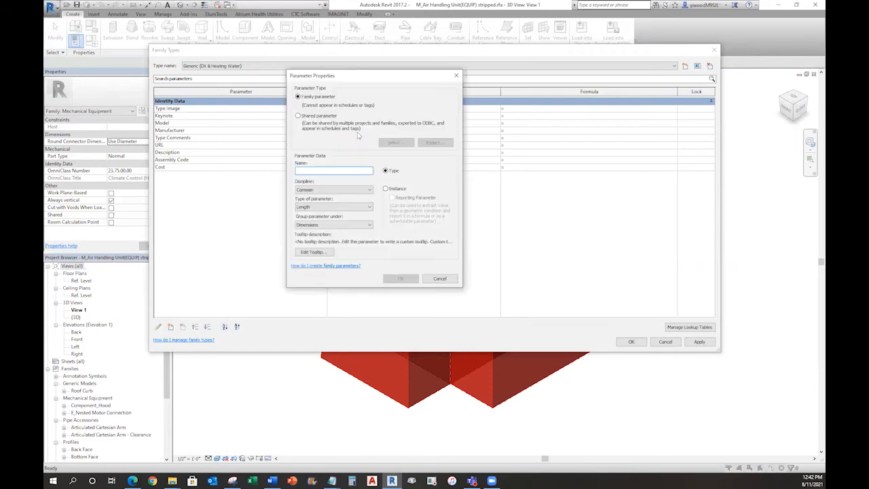
{"action": "left_click", "coordinate": [319, 117]}
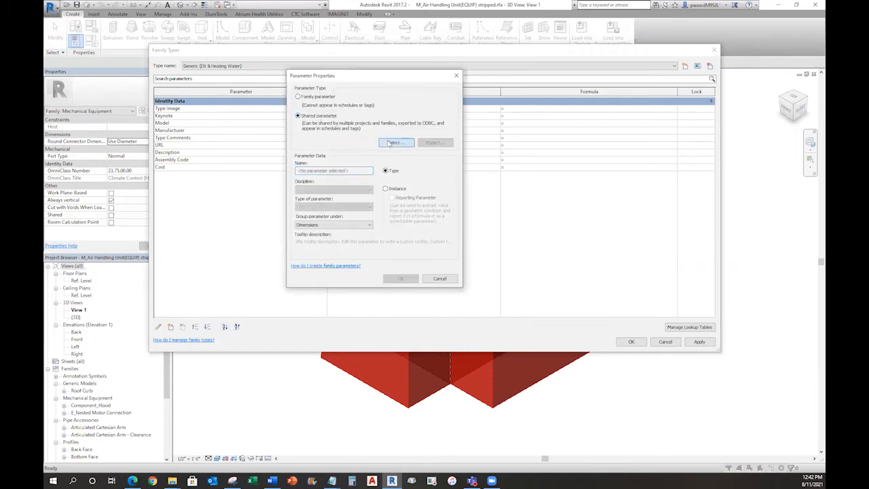
{"action": "left_click", "coordinate": [391, 143]}
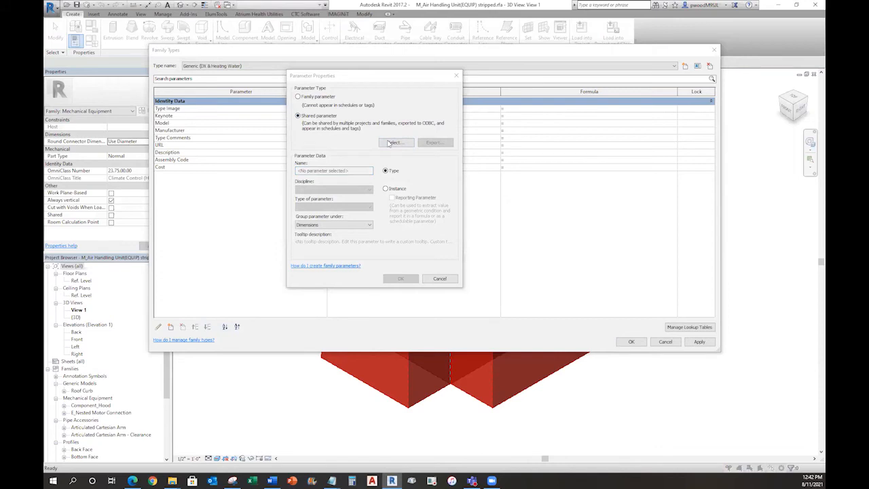
{"action": "left_click", "coordinate": [382, 223]}
{"action": "mouse_move", "coordinate": [380, 245]}
{"action": "left_mouse_down"}
{"action": "mouse_move", "coordinate": [378, 333]}
{"action": "mouse_move", "coordinate": [388, 233]}
{"action": "left_mouse_up"}
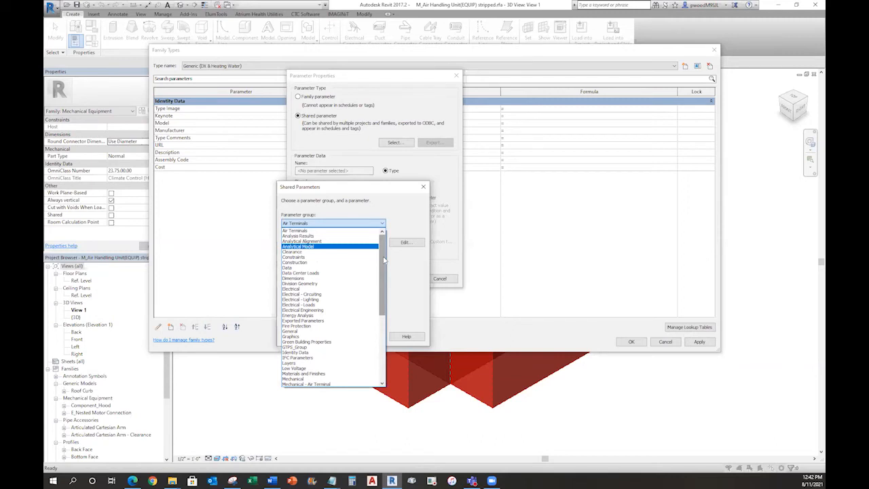
{"action": "mouse_move", "coordinate": [384, 260]}
{"action": "left_mouse_down"}
{"action": "mouse_move", "coordinate": [380, 314]}
{"action": "mouse_move", "coordinate": [382, 252]}
{"action": "left_mouse_up"}
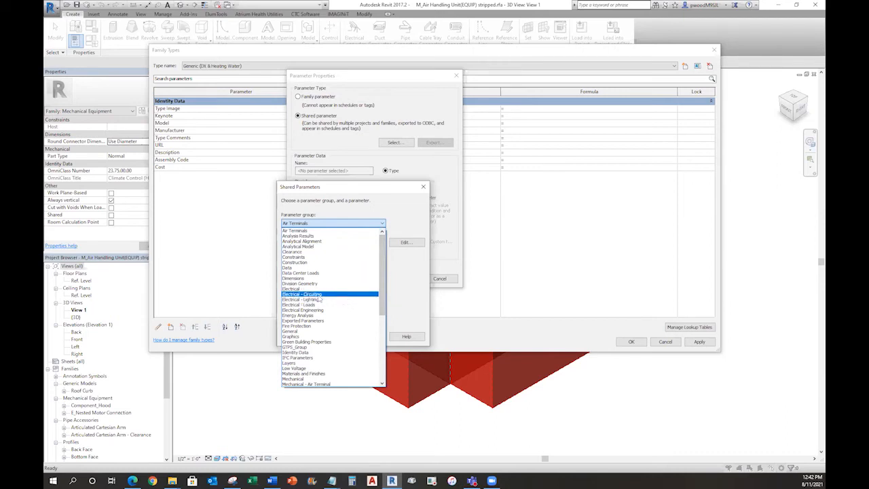
{"action": "mouse_move", "coordinate": [381, 272]}
{"action": "left_mouse_down"}
{"action": "mouse_move", "coordinate": [381, 306]}
{"action": "mouse_move", "coordinate": [382, 262]}
{"action": "left_mouse_up"}
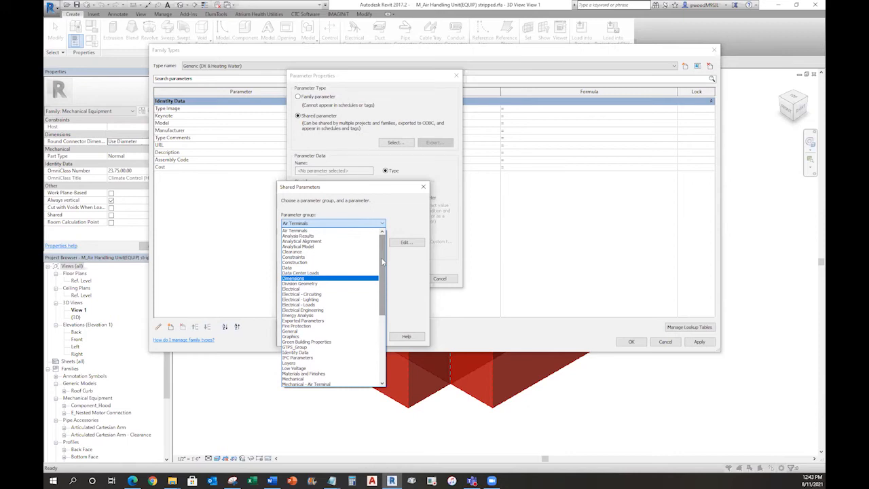
{"action": "left_click", "coordinate": [387, 264]}
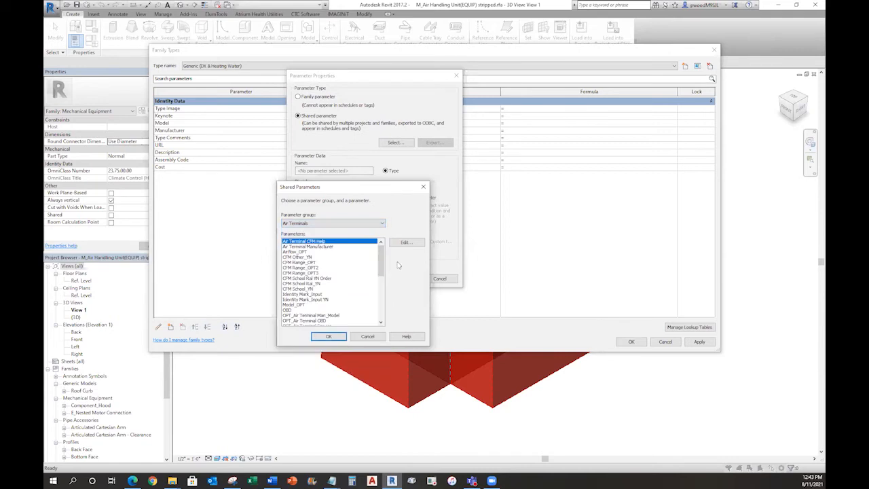
{"action": "left_click", "coordinate": [423, 186]}
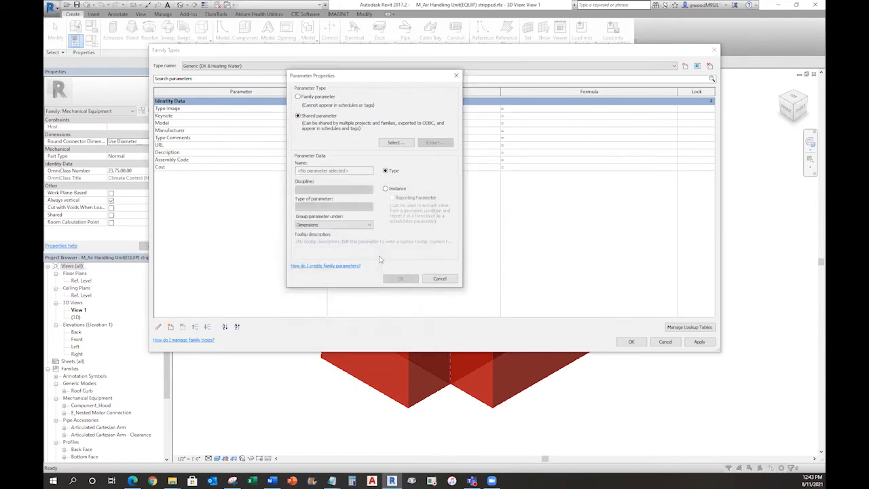
{"action": "key", "text": "Escape"}
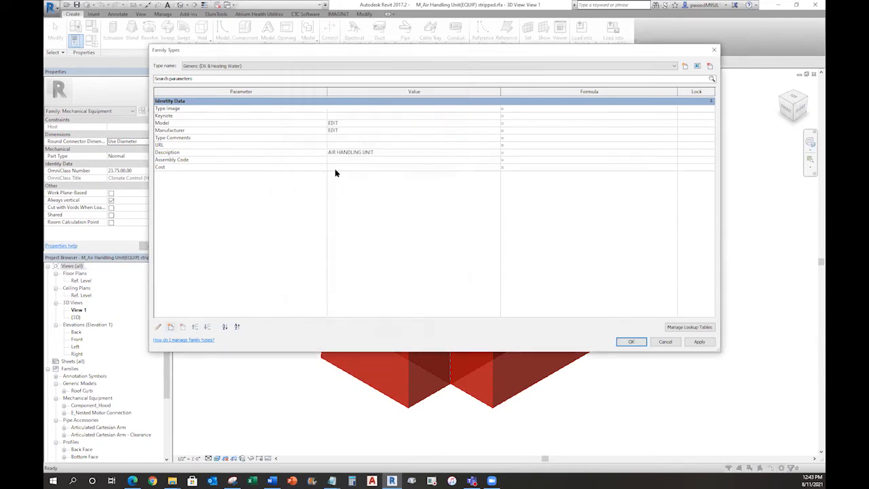
{"action": "left_click", "coordinate": [665, 342]}
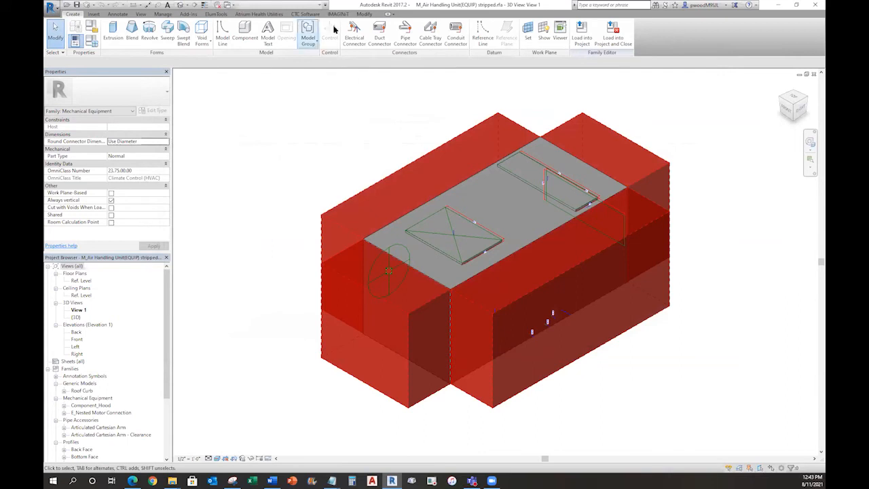
Step: Close the air handling unit family and the Level 1 floor plan to return to the air handling unit schedule
{"action": "left_click", "coordinate": [305, 14]}
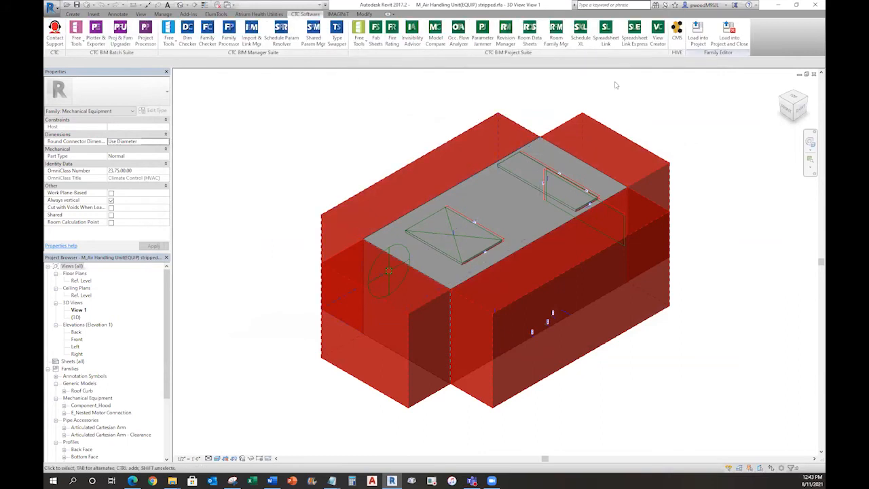
{"action": "left_click", "coordinate": [814, 76]}
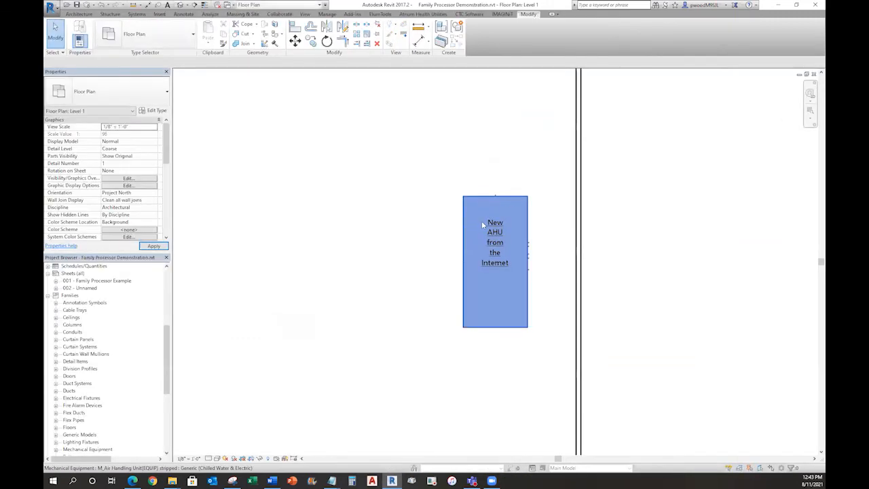
{"action": "scroll", "coordinate": [532, 157], "scroll_direction": "down", "scroll_amount": 2}
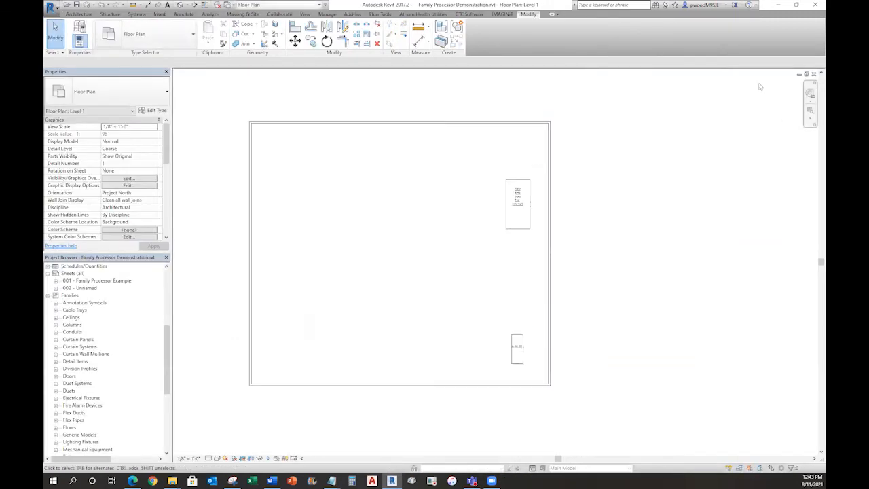
{"action": "left_click", "coordinate": [814, 76]}
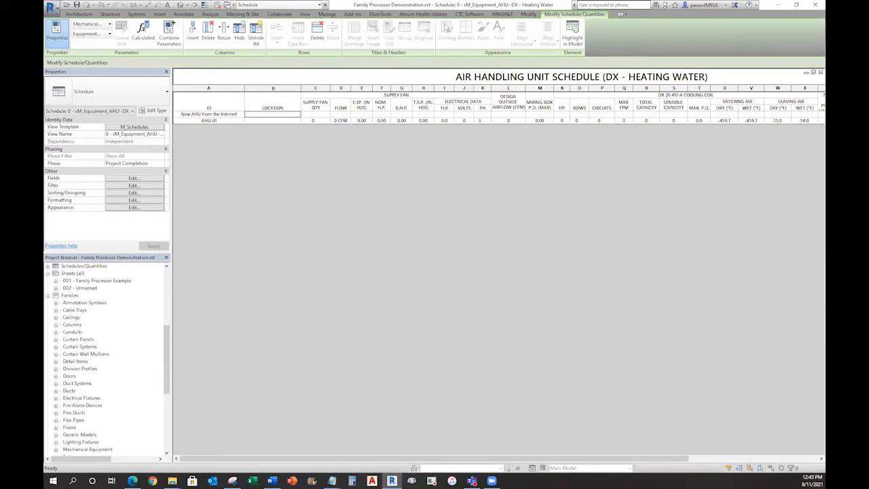
Step: Launch Parameter Jammer, bring its window into view and enlarge it to show the full schedule and family lists
{"action": "left_click", "coordinate": [468, 14]}
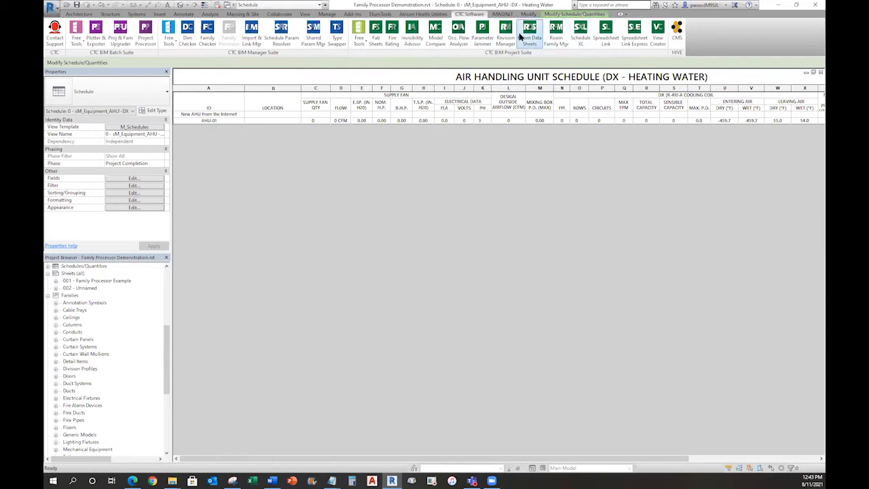
{"action": "left_click", "coordinate": [481, 34]}
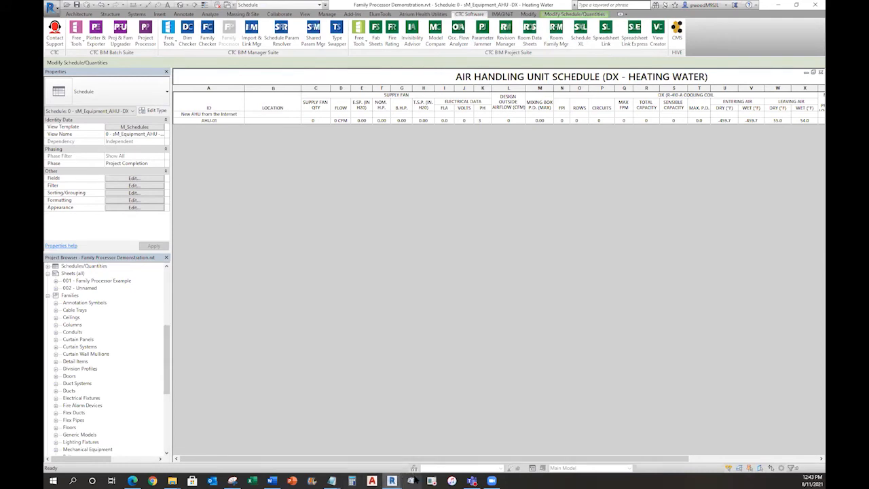
{"action": "mouse_move", "coordinate": [392, 481]}
{"action": "right_click", "coordinate": [432, 418]}
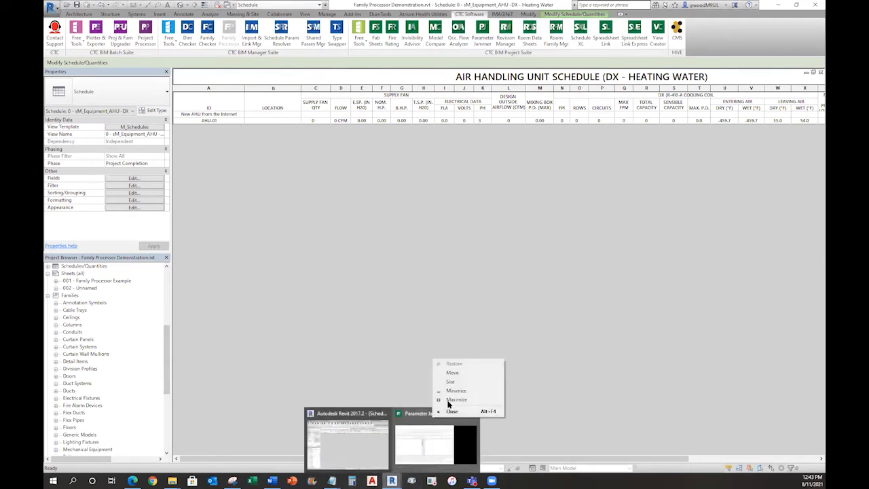
{"action": "left_click", "coordinate": [451, 401]}
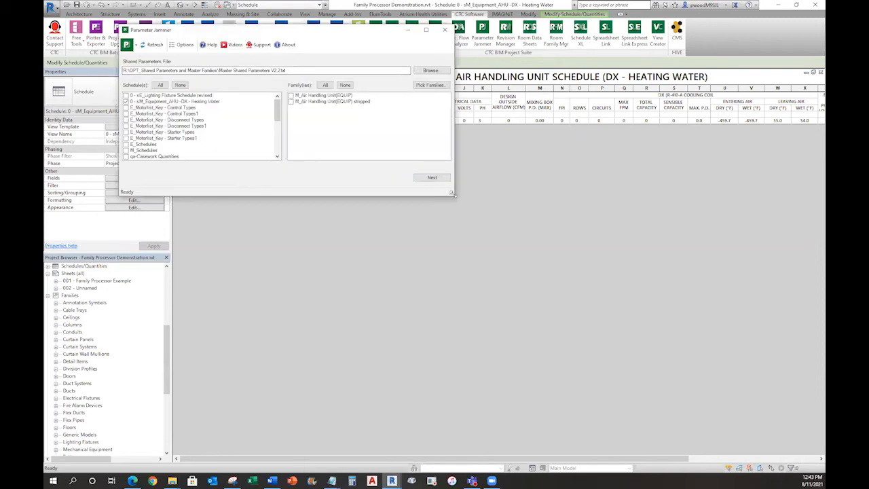
{"action": "left_click_drag", "start_coordinate": [453, 193], "coordinate": [643, 373]}
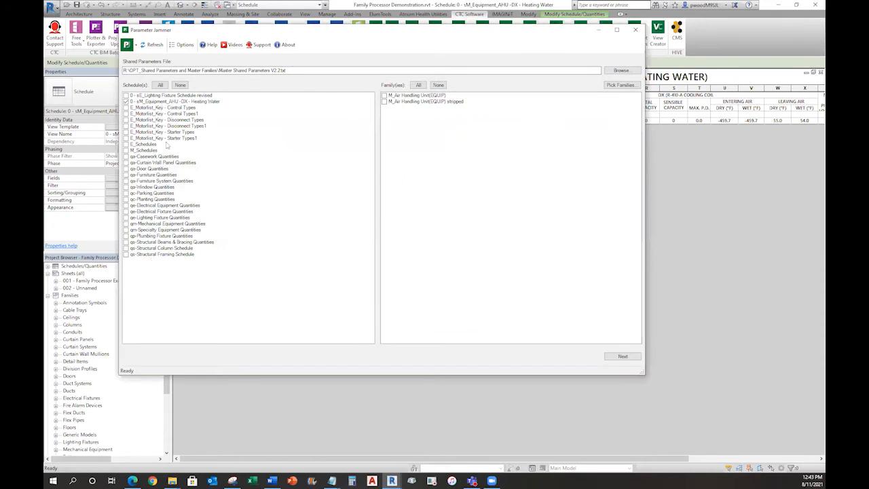
Step: Select the family M_Air Handling Unit(EQUIP) stripped, review its schedule parameter mapping and return to the schedule and family selection
{"action": "left_click", "coordinate": [385, 102]}
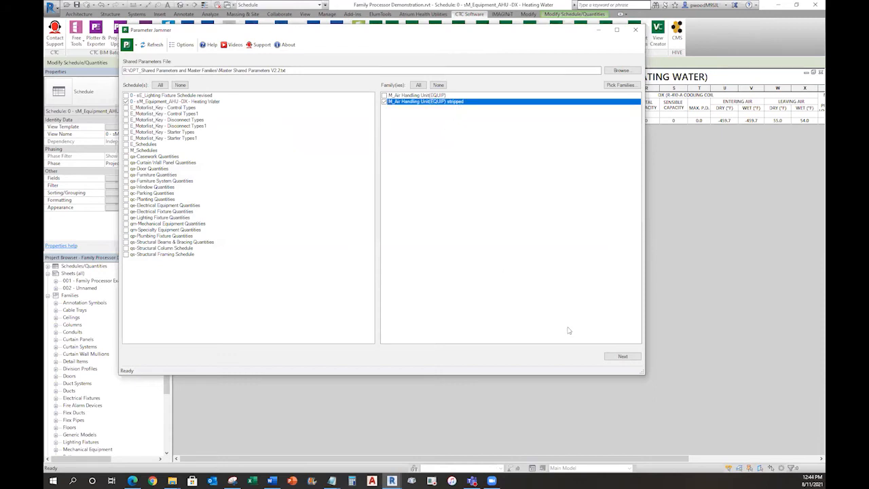
{"action": "left_click", "coordinate": [617, 356]}
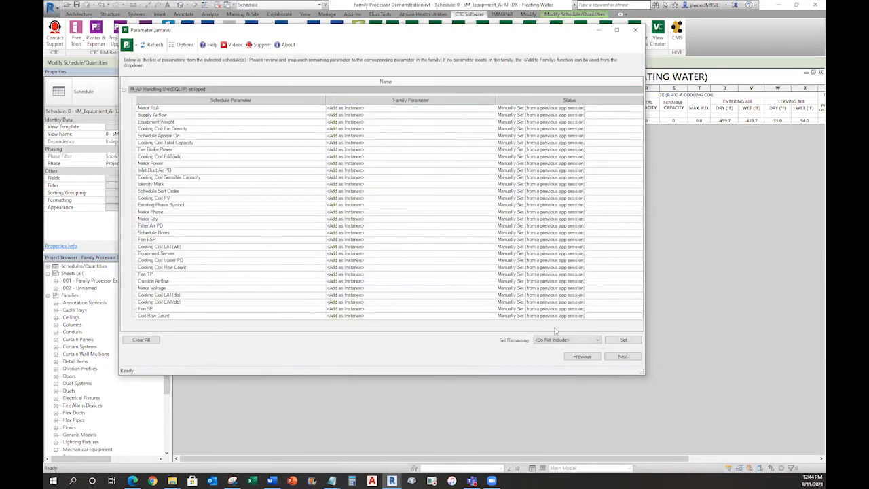
{"action": "left_click", "coordinate": [582, 355]}
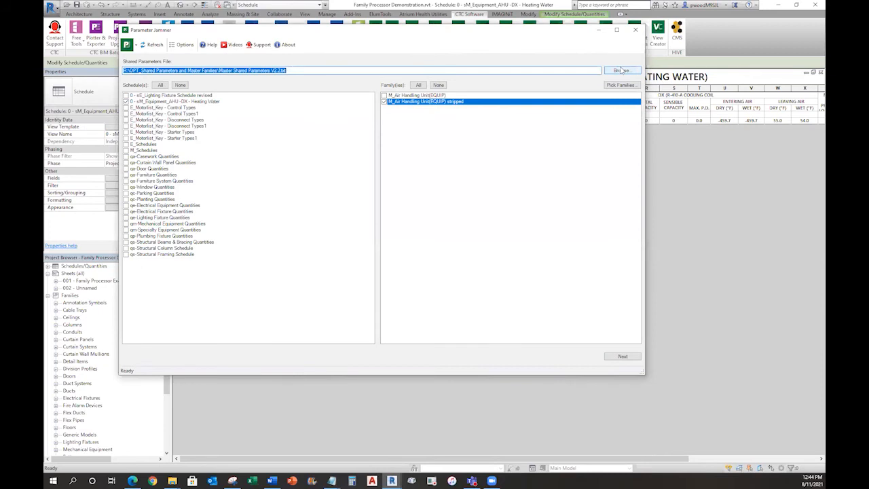
Step: Check the shared parameters file, proceed to the stripped air handling unit family's mapping, and enlarge and reposition Parameter Jammer below the schedule
{"action": "left_click", "coordinate": [617, 70]}
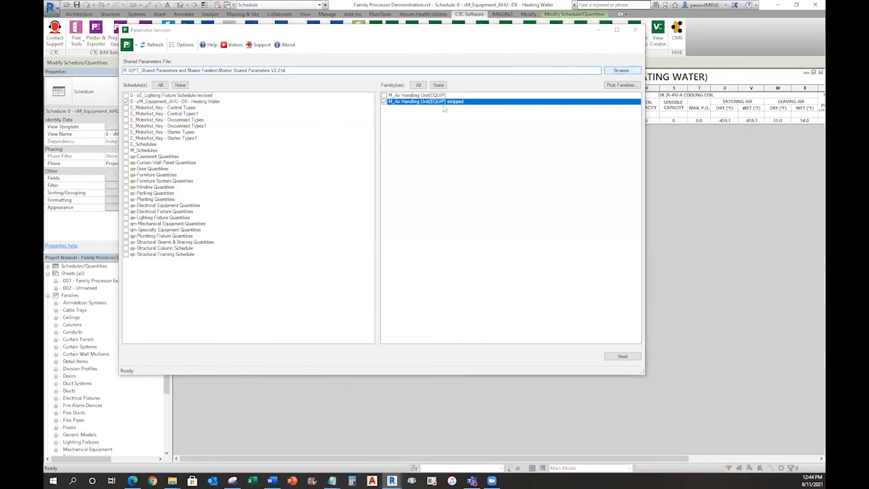
{"action": "left_click", "coordinate": [481, 268]}
{"action": "left_click", "coordinate": [614, 357]}
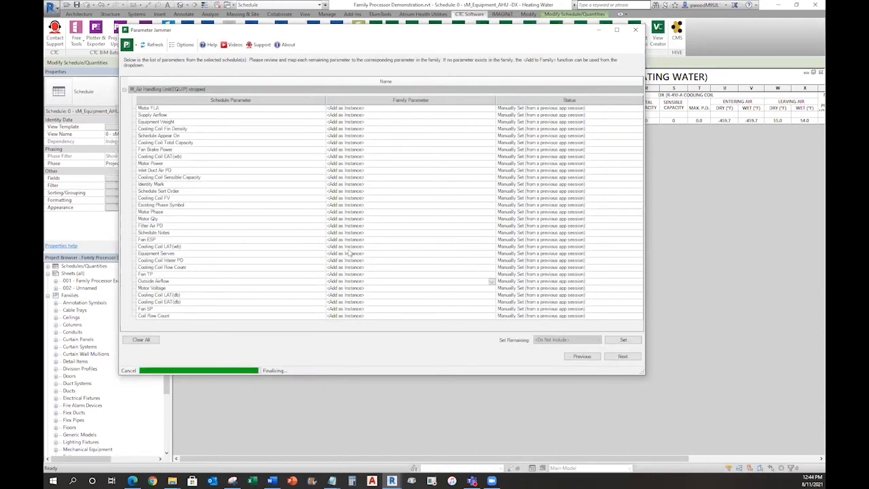
{"action": "left_click_drag", "start_coordinate": [640, 372], "coordinate": [659, 444]}
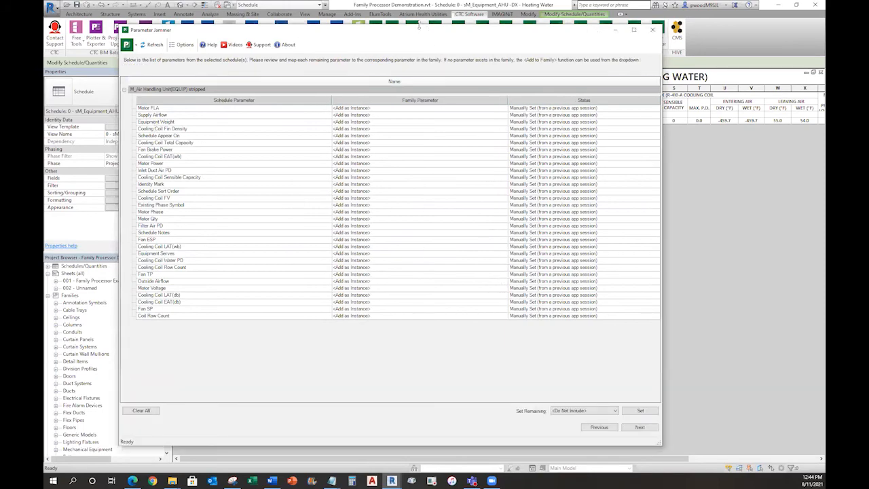
{"action": "left_click_drag", "start_coordinate": [419, 25], "coordinate": [360, 133]}
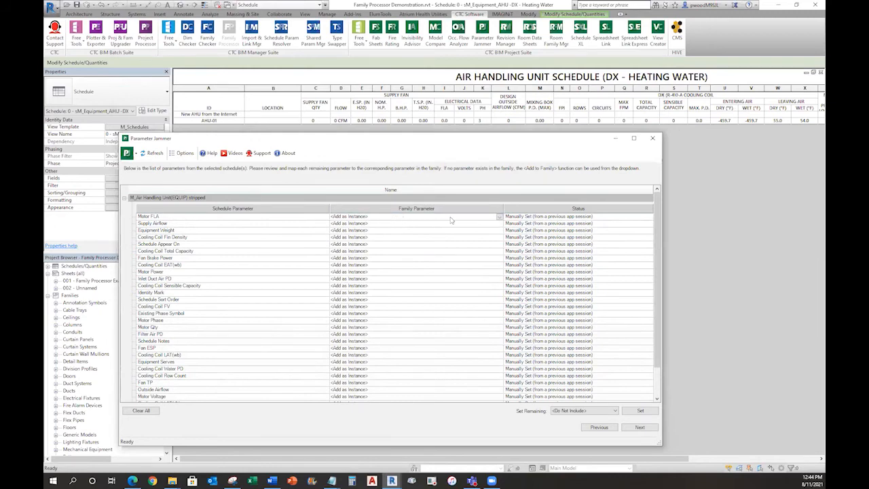
Step: Review the family parameter choices for Motor FLA and look through the remaining schedule parameter mappings without changing them
{"action": "left_click", "coordinate": [499, 216]}
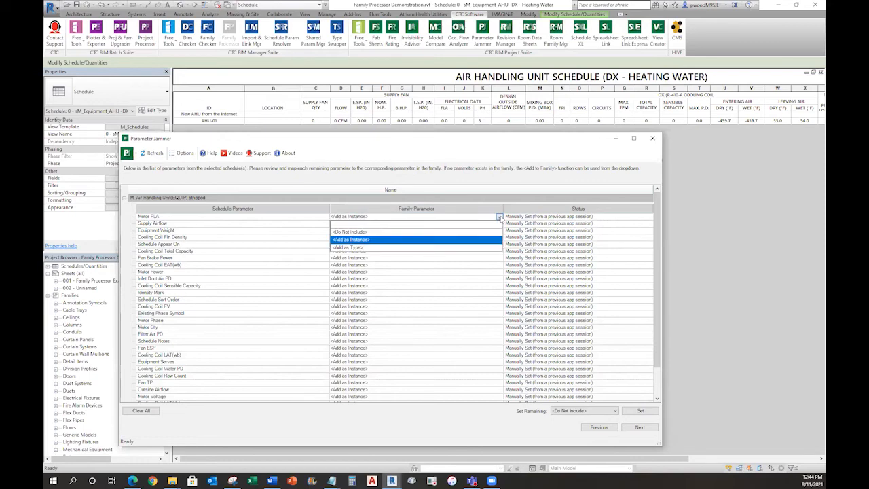
{"action": "left_click", "coordinate": [500, 218]}
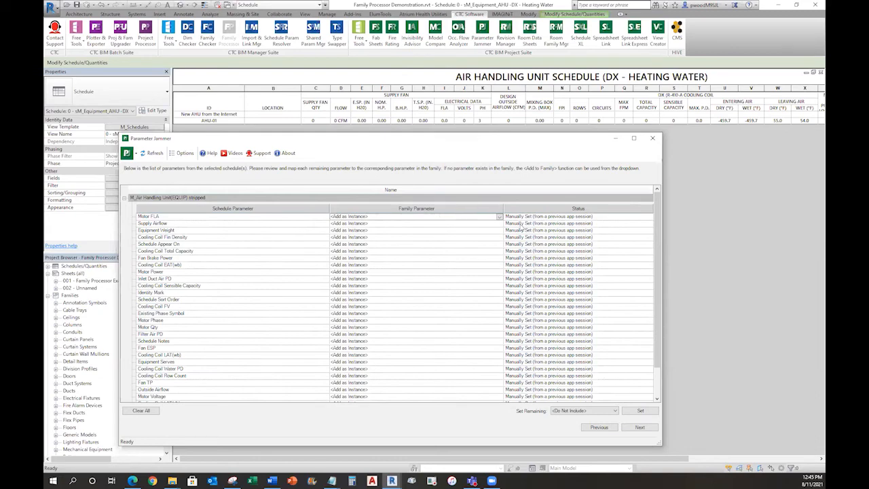
{"action": "left_click_drag", "start_coordinate": [657, 303], "coordinate": [652, 379]}
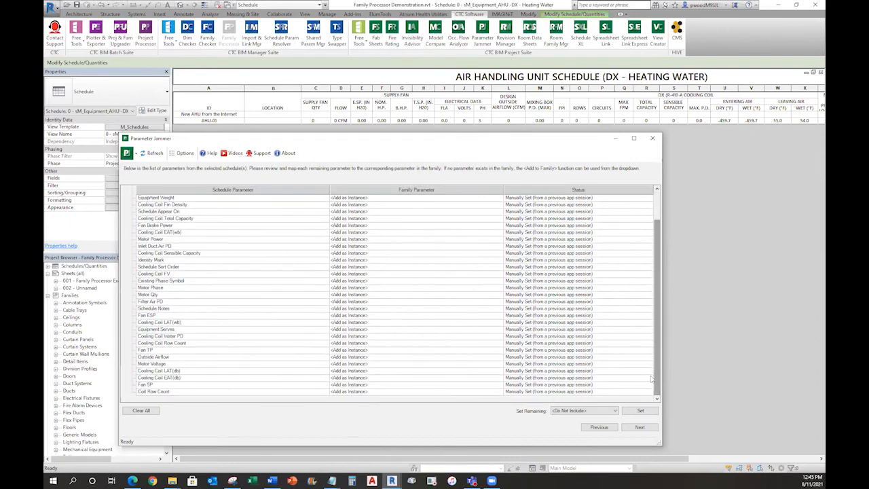
Step: Add the mapped schedule parameters to M_Air Handling Unit(EQUIP) stripped as instance parameters, dismiss the event log and finish Parameter Jammer
{"action": "left_click", "coordinate": [639, 427]}
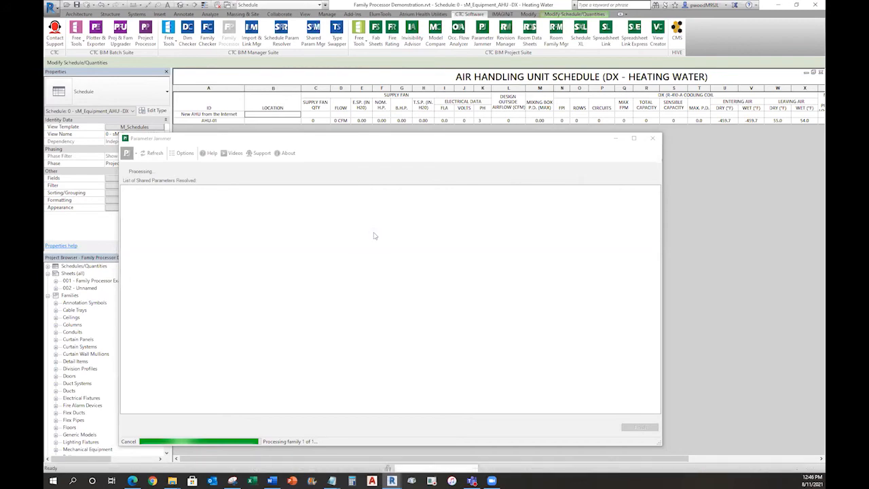
{"action": "mouse_move", "coordinate": [558, 263]}
{"action": "left_mouse_down"}
{"action": "mouse_move", "coordinate": [559, 324]}
{"action": "mouse_move", "coordinate": [558, 265]}
{"action": "left_mouse_up"}
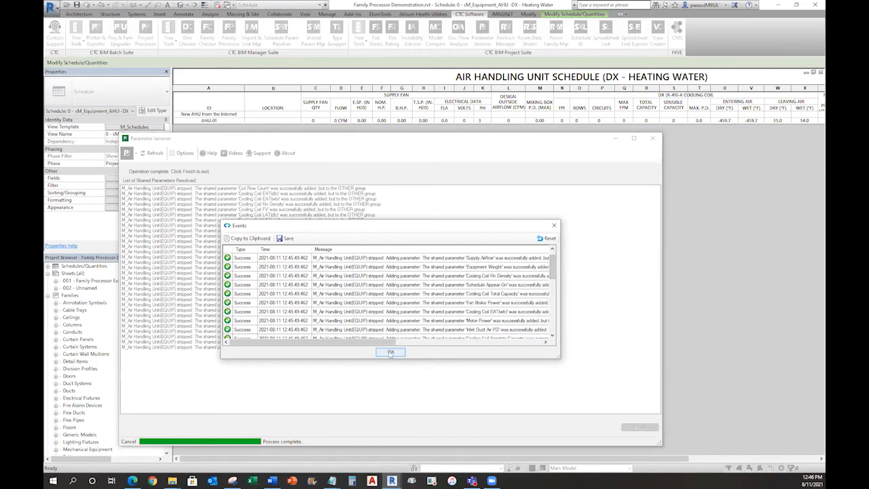
{"action": "left_click", "coordinate": [400, 352]}
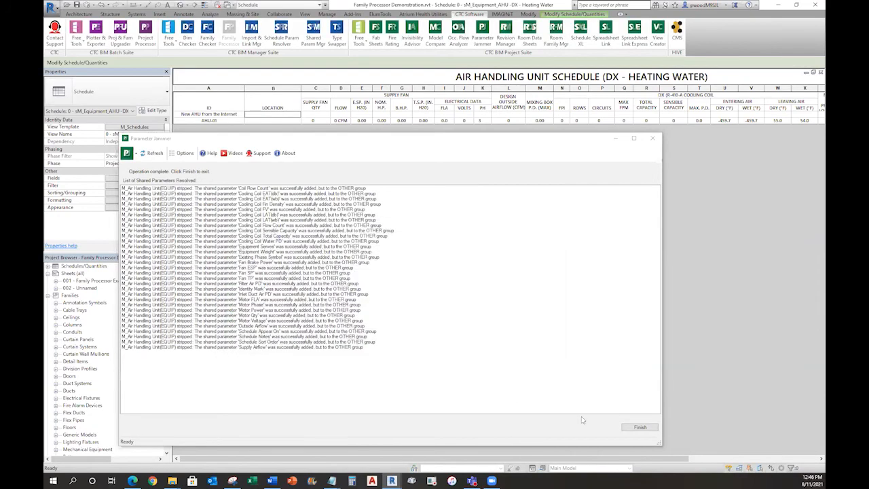
{"action": "left_click", "coordinate": [640, 428]}
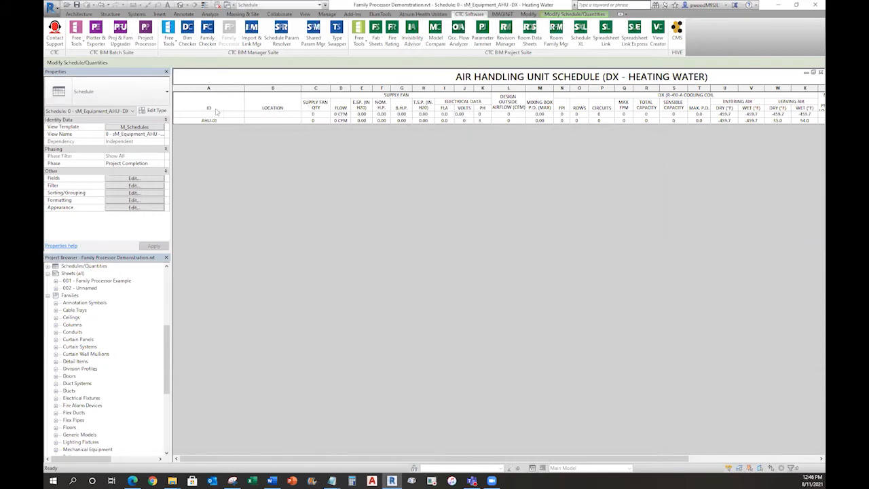
Step: Check the new air handling unit's ID, location, electrical and outside airflow cells in the schedule for editable values
{"action": "left_click", "coordinate": [209, 115]}
{"action": "left_click", "coordinate": [268, 116]}
{"action": "left_click", "coordinate": [467, 115]}
{"action": "left_click", "coordinate": [483, 114]}
{"action": "left_click", "coordinate": [519, 116]}
{"action": "key", "text": "Tab"}
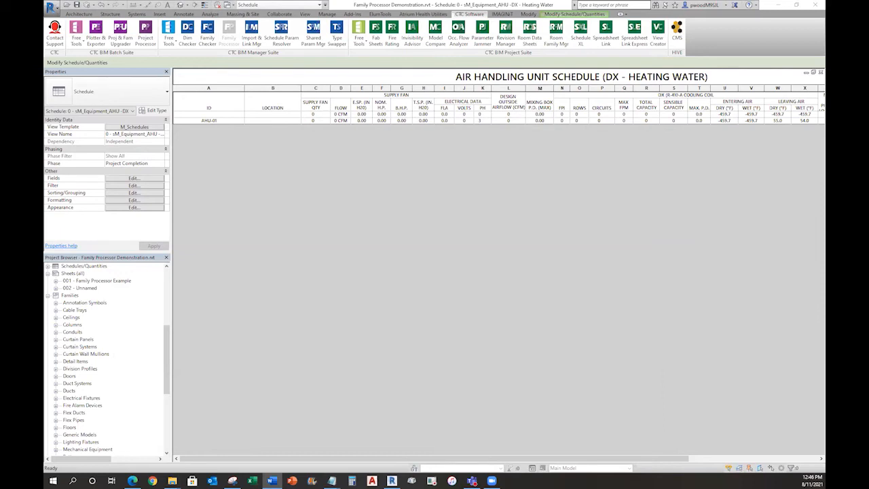
{"action": "left_click", "coordinate": [281, 119]}
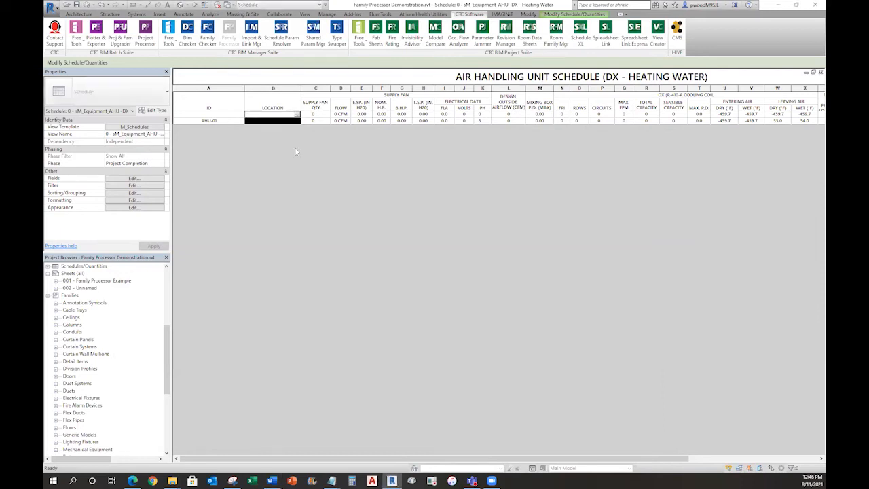
Step: Switch to sheet 002 and undo the last Load Family operation that added the shared parameters to the air handling unit
{"action": "key", "text": "ctrl+Tab"}
{"action": "scroll", "coordinate": [391, 245], "scroll_direction": "down", "scroll_amount": 4}
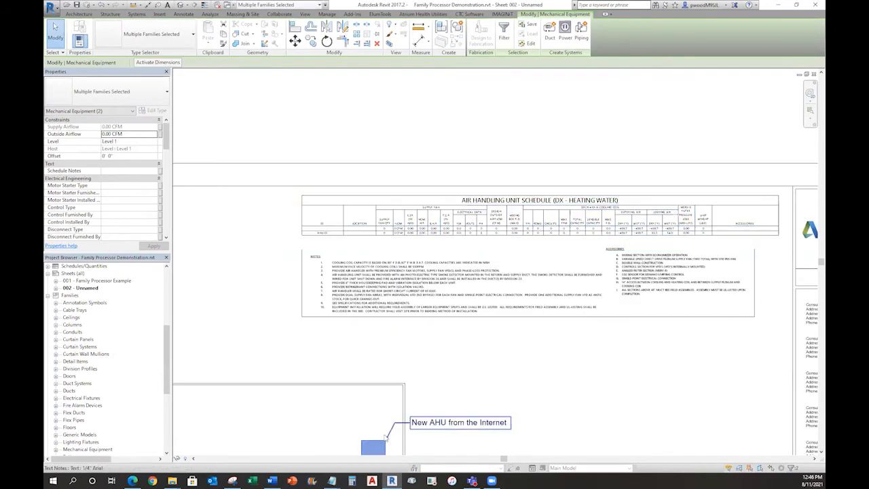
{"action": "middle_click_drag", "start_coordinate": [384, 442], "coordinate": [372, 391]}
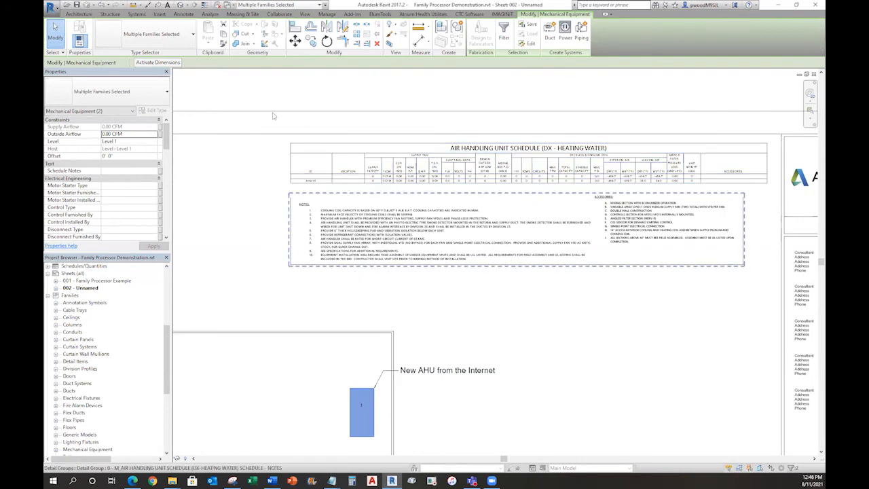
{"action": "left_click", "coordinate": [107, 5]}
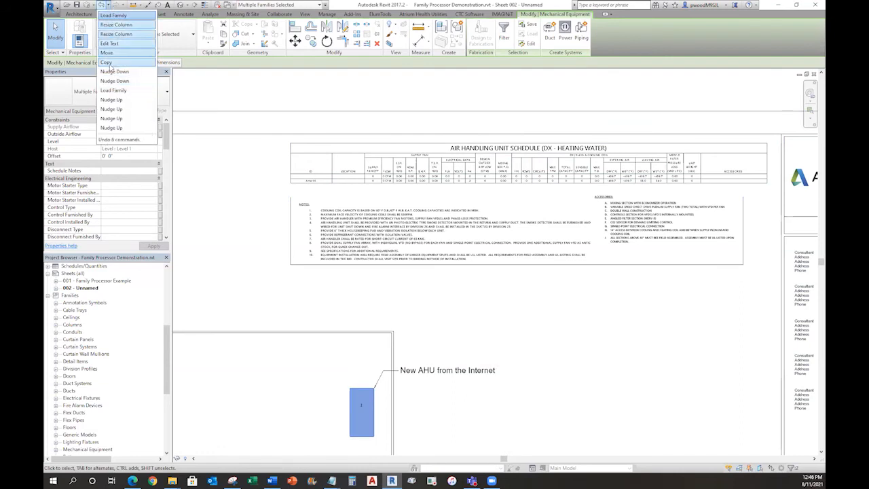
{"action": "left_click", "coordinate": [114, 15]}
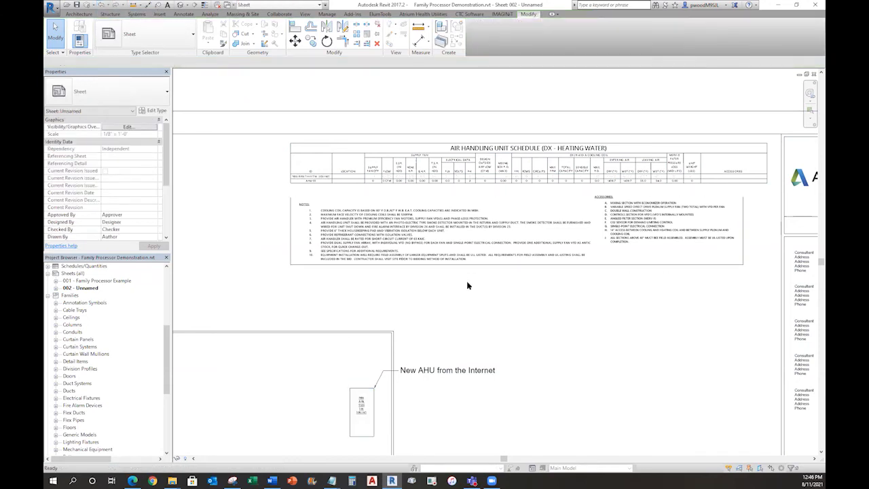
Step: Locate the new air handling unit in the model from its schedule row and open its family for editing
{"action": "left_click", "coordinate": [474, 15]}
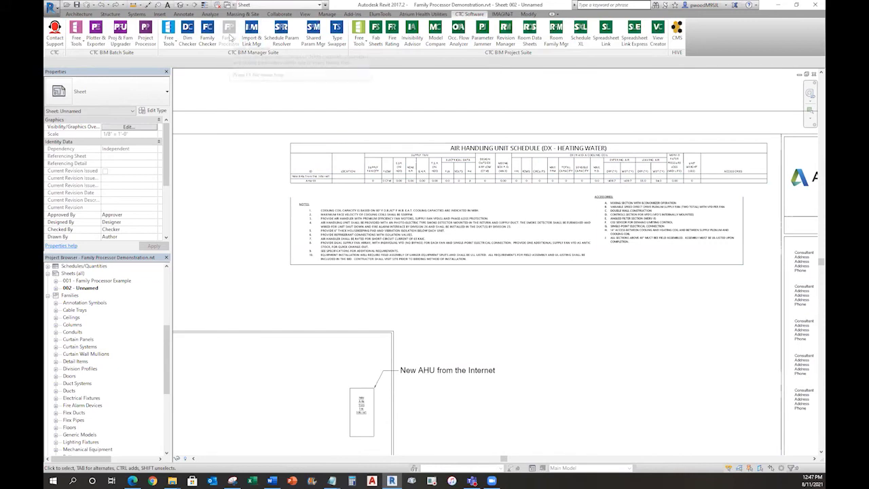
{"action": "double_click", "coordinate": [466, 156]}
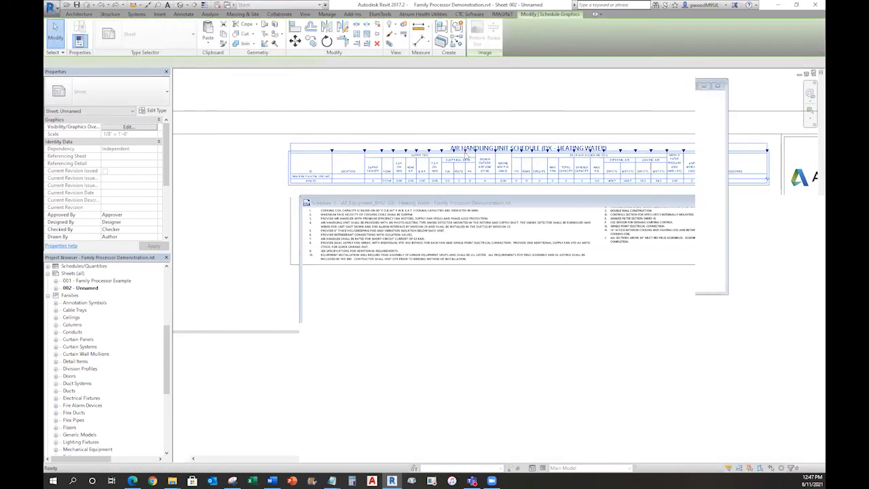
{"action": "left_click", "coordinate": [382, 120]}
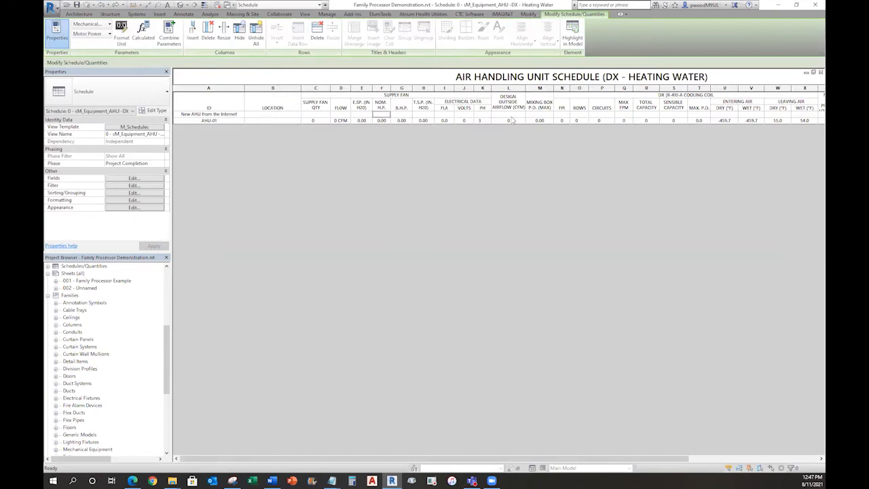
{"action": "left_click", "coordinate": [572, 39]}
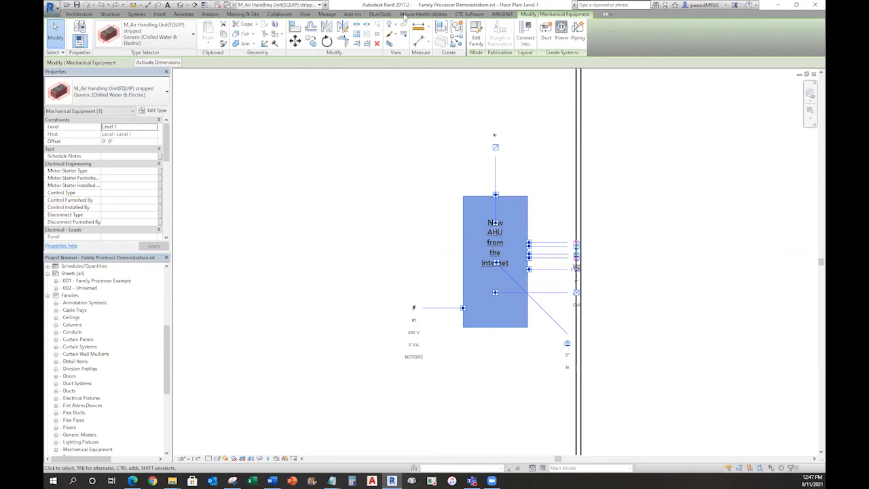
{"action": "left_click", "coordinate": [476, 34]}
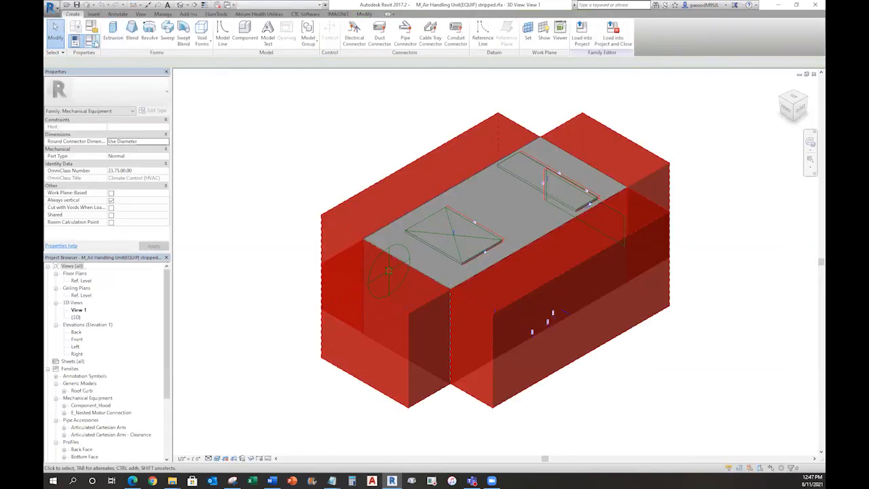
Step: Check the stripped air handling unit family's type parameters without making changes, and launch Family Processor
{"action": "left_click", "coordinate": [94, 42]}
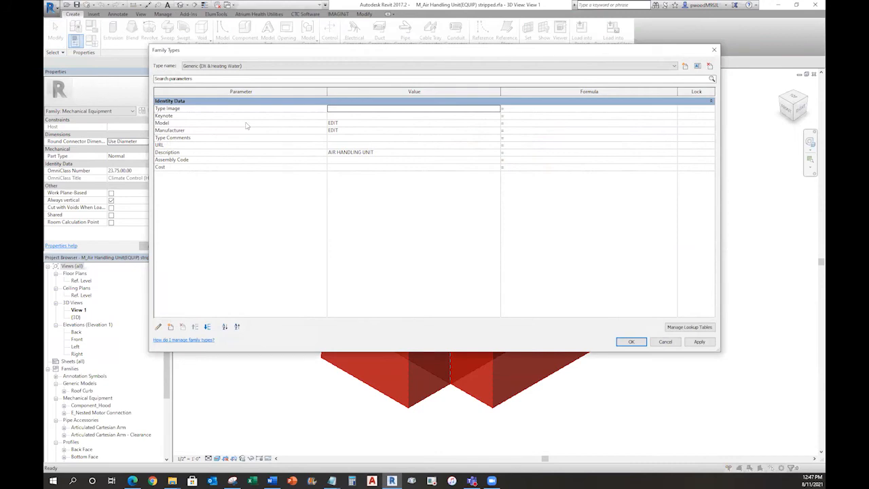
{"action": "key", "text": "Escape"}
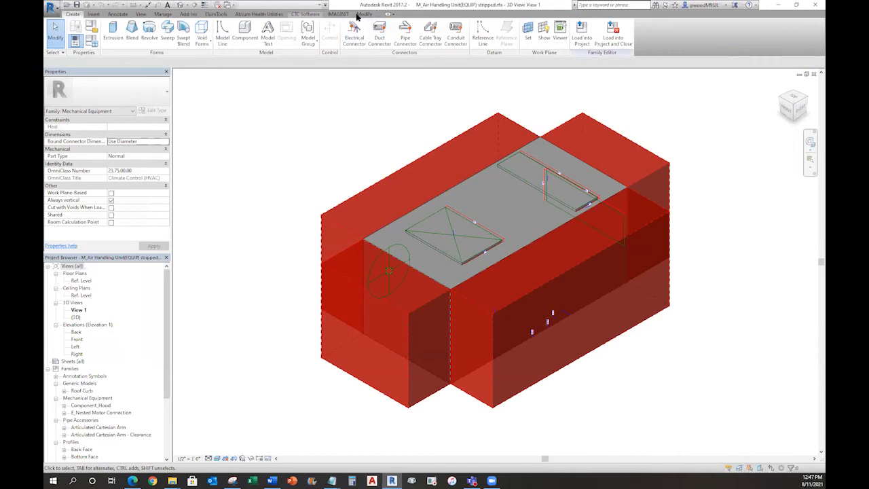
{"action": "left_click", "coordinate": [305, 14]}
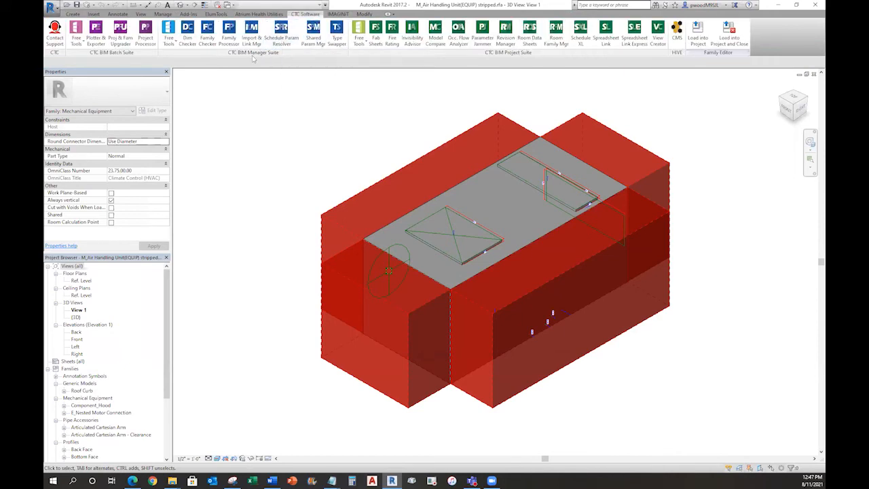
{"action": "left_click", "coordinate": [228, 37]}
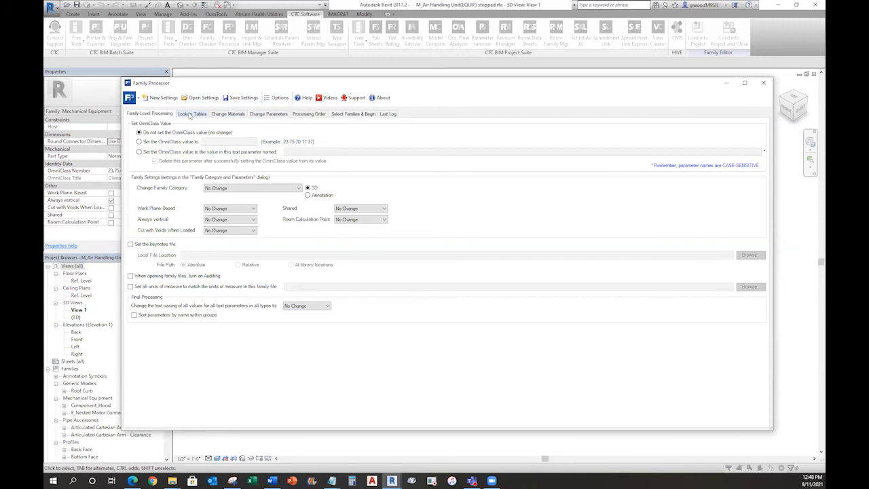
Step: Review Family Processor's settings for lookup tables, materials, parameters, processing order and family file selection
{"action": "left_click", "coordinate": [190, 114]}
{"action": "left_click", "coordinate": [229, 114]}
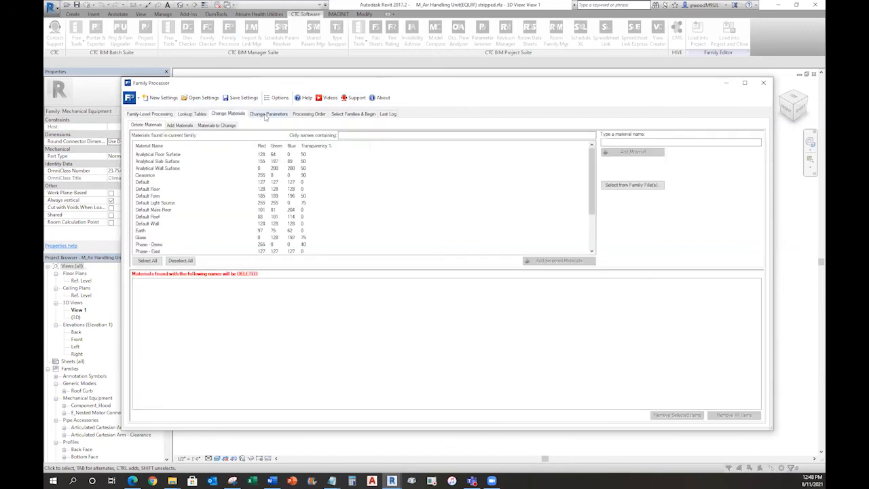
{"action": "left_click", "coordinate": [267, 114]}
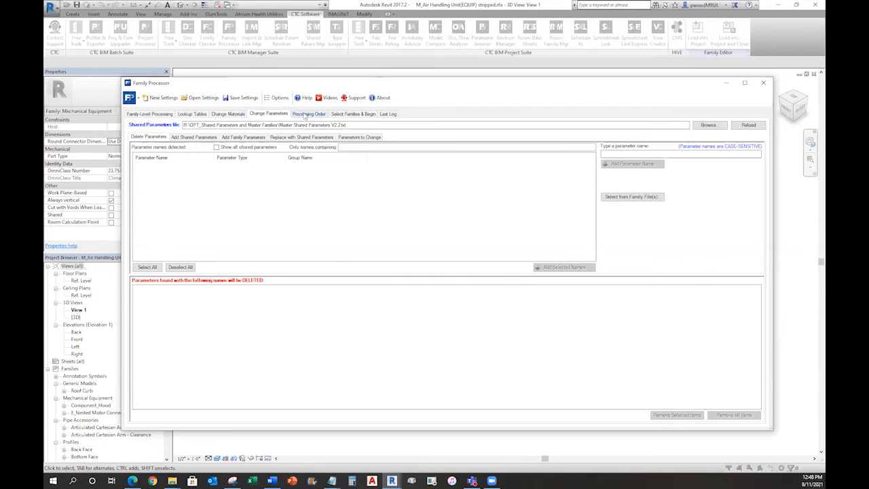
{"action": "left_click", "coordinate": [309, 114]}
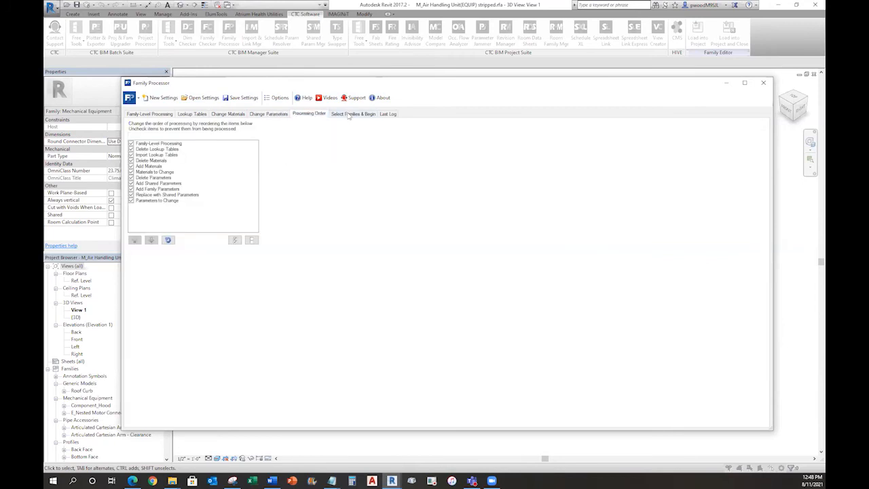
{"action": "left_click", "coordinate": [347, 115]}
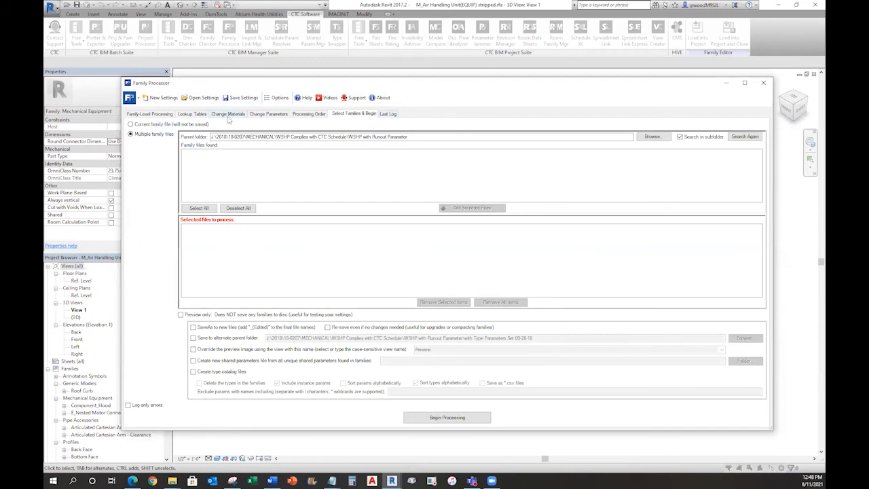
Step: Examine the parameter change options for adding shared parameters, adding family parameters, replacing with shared parameters and modifying existing ones
{"action": "left_click", "coordinate": [267, 114]}
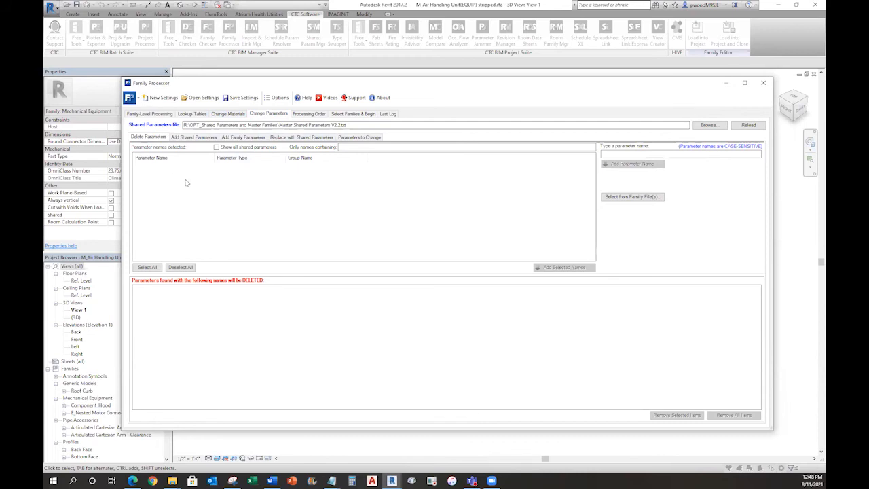
{"action": "left_click", "coordinate": [201, 137]}
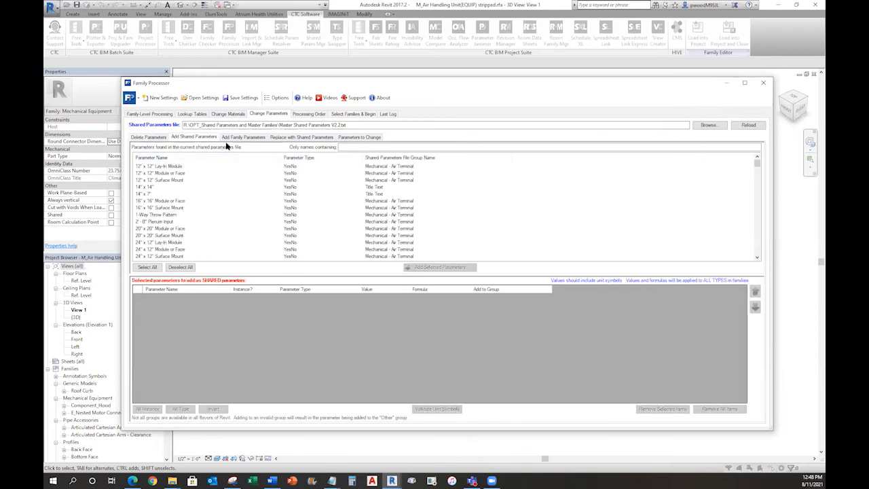
{"action": "left_click", "coordinate": [262, 138]}
{"action": "left_click", "coordinate": [293, 138]}
{"action": "left_click", "coordinate": [355, 138]}
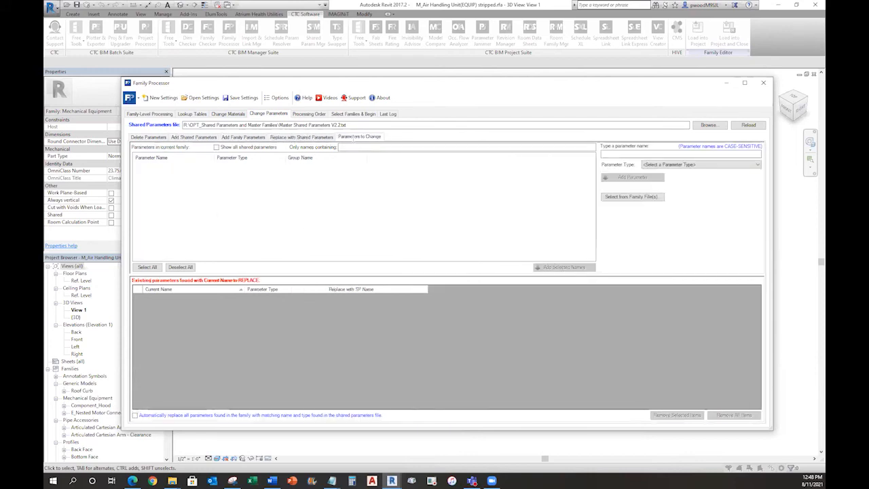
Step: Load the saved settings file Optima AHU DX_Hot Water Heat Settings.rfpsettings to fill the list of shared parameters to add
{"action": "left_click", "coordinate": [196, 138]}
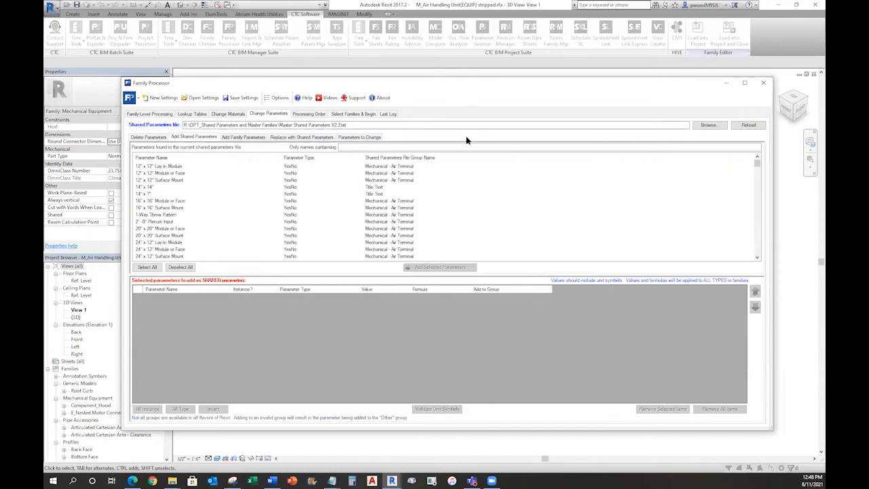
{"action": "left_click", "coordinate": [707, 127]}
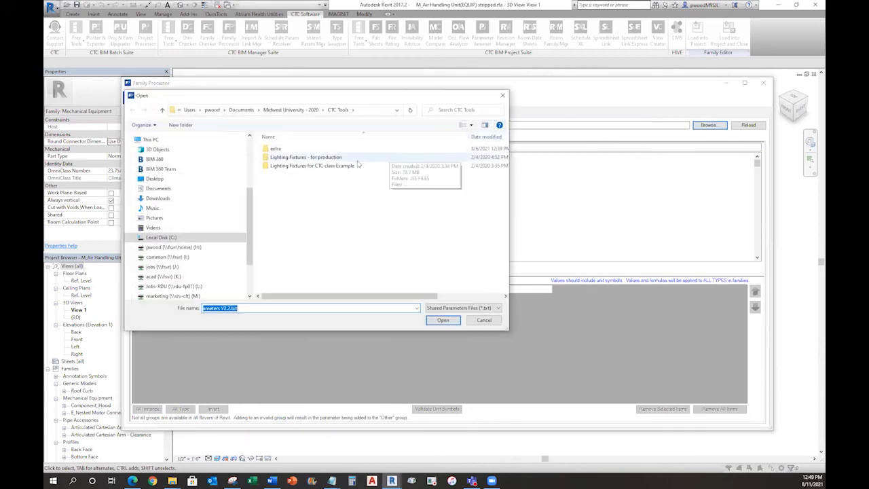
{"action": "left_click", "coordinate": [475, 320]}
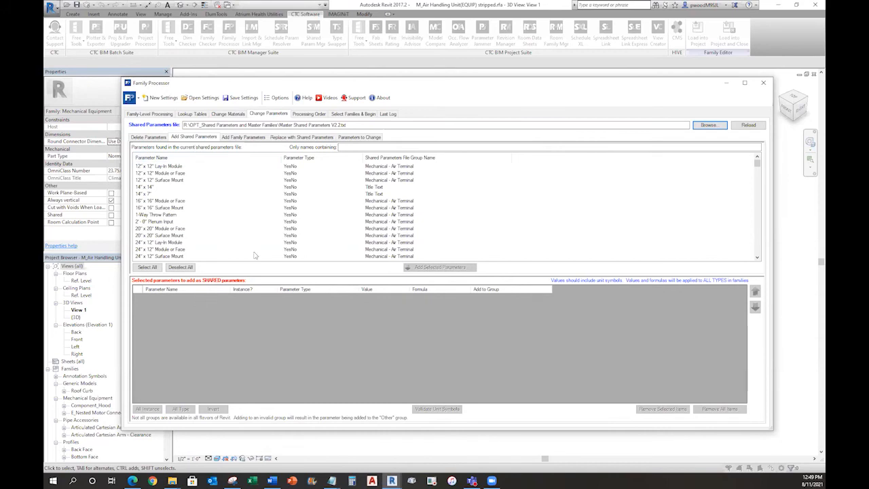
{"action": "left_click", "coordinate": [199, 99]}
{"action": "left_click", "coordinate": [319, 174]}
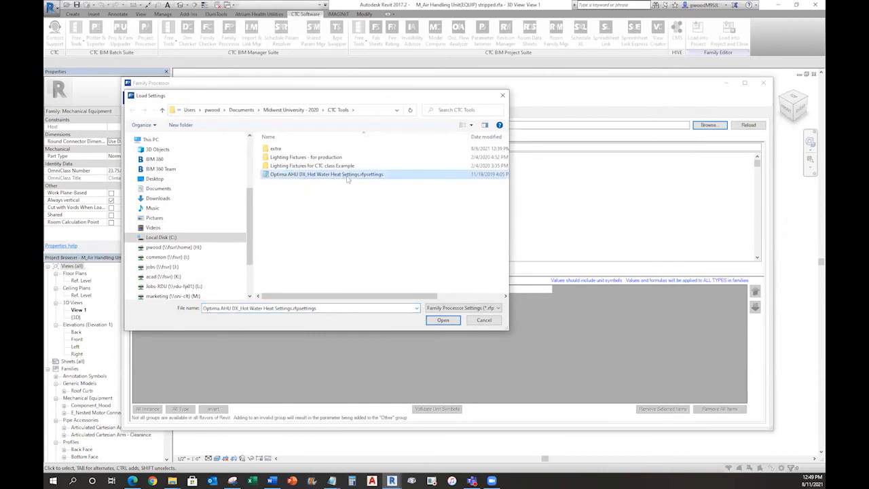
{"action": "left_click", "coordinate": [436, 321]}
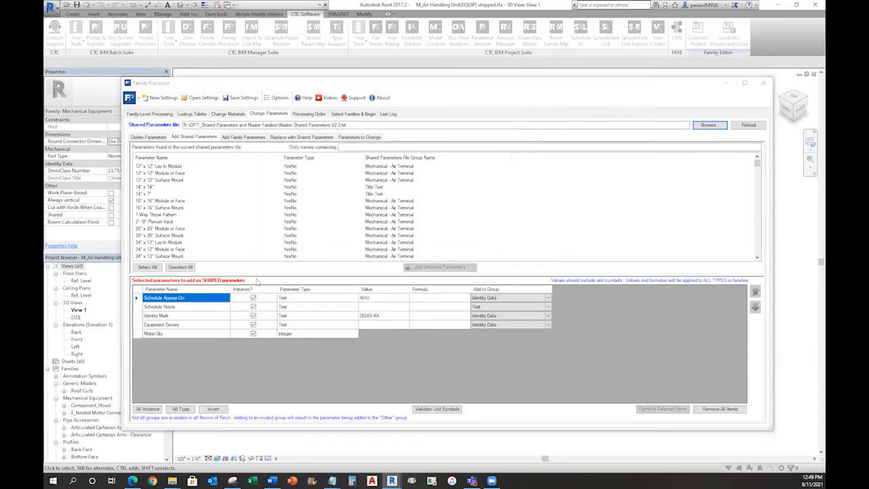
{"action": "left_click", "coordinate": [460, 276]}
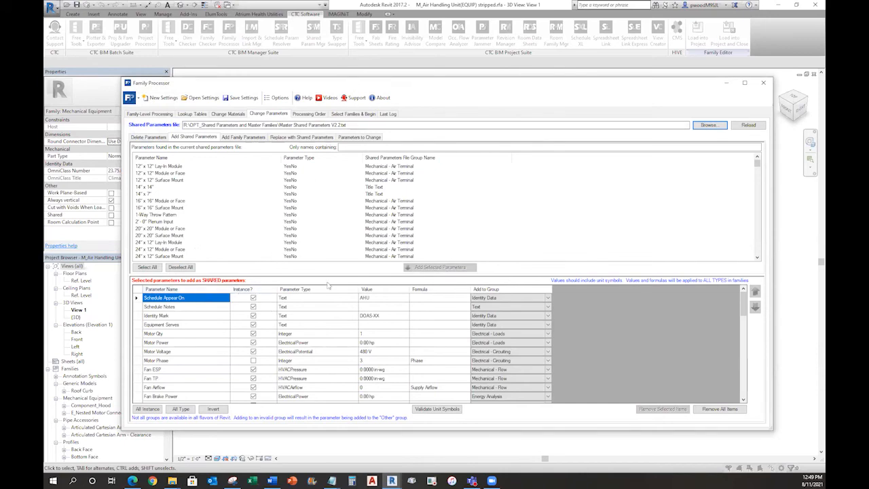
Step: Enlarge the Family Processor window and review the full list of shared parameters selected for adding
{"action": "left_click_drag", "start_coordinate": [353, 80], "coordinate": [351, 31]}
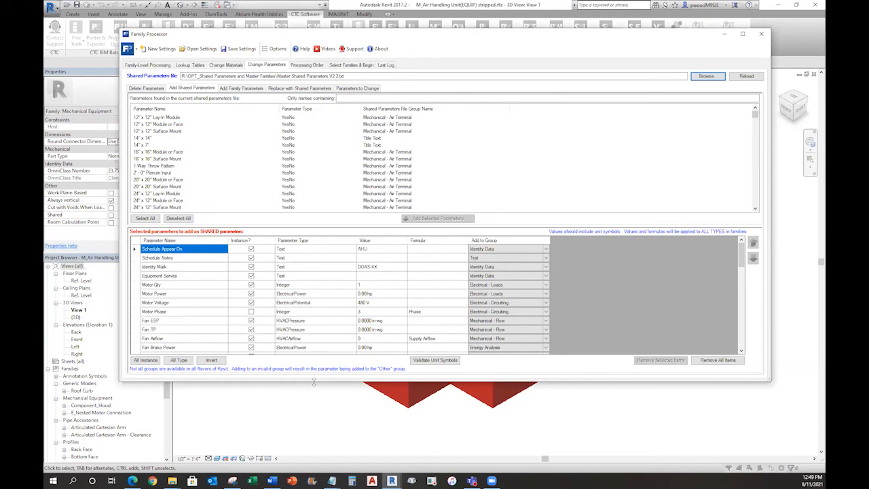
{"action": "left_click_drag", "start_coordinate": [313, 382], "coordinate": [318, 448]}
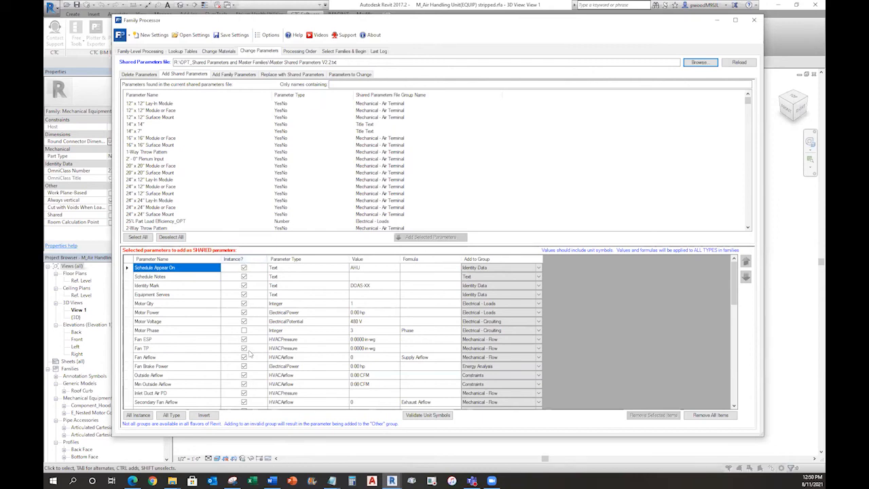
{"action": "scroll", "coordinate": [249, 353], "scroll_direction": "down", "scroll_amount": 10}
{"action": "scroll", "coordinate": [249, 354], "scroll_direction": "down", "scroll_amount": 4}
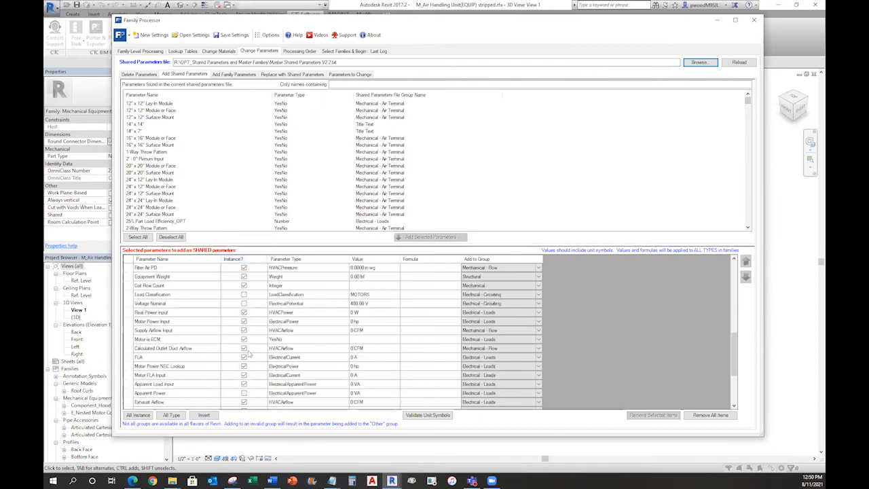
{"action": "scroll", "coordinate": [249, 354], "scroll_direction": "down", "scroll_amount": 2}
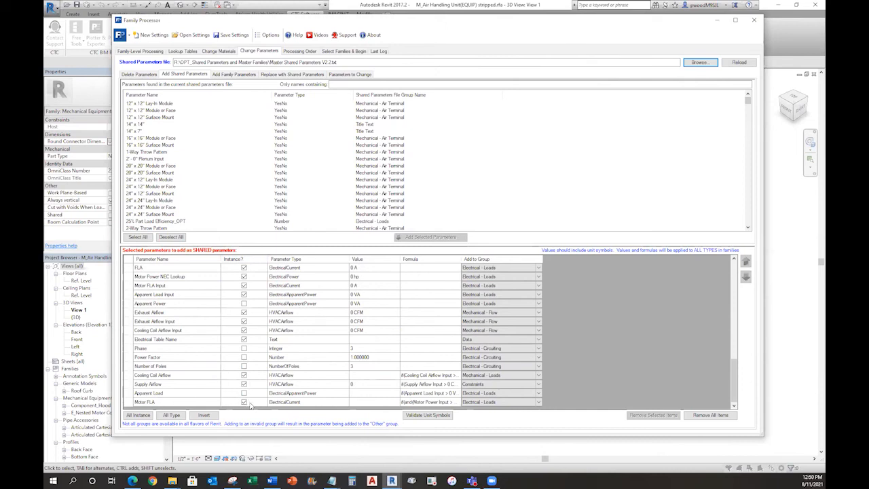
{"action": "scroll", "coordinate": [249, 405], "scroll_direction": "up", "scroll_amount": 10}
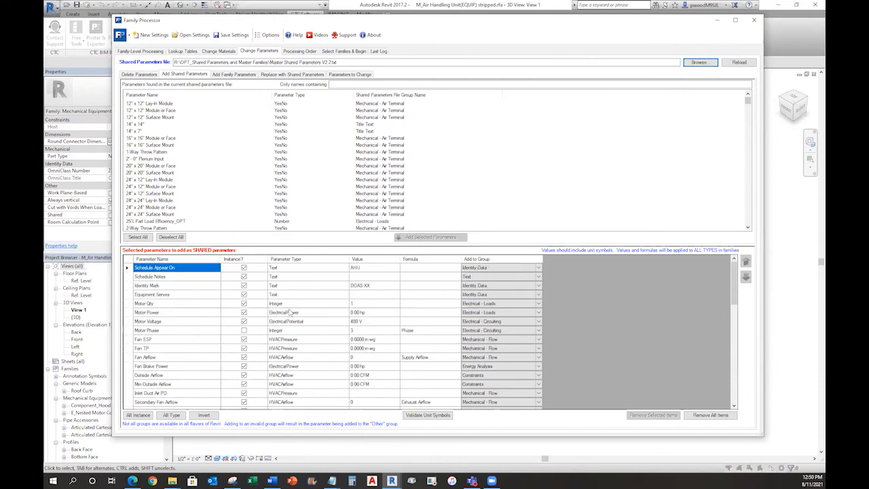
Step: Sort the selected shared parameters by parameter type and then by value, and look through their preset values
{"action": "left_click", "coordinate": [302, 259]}
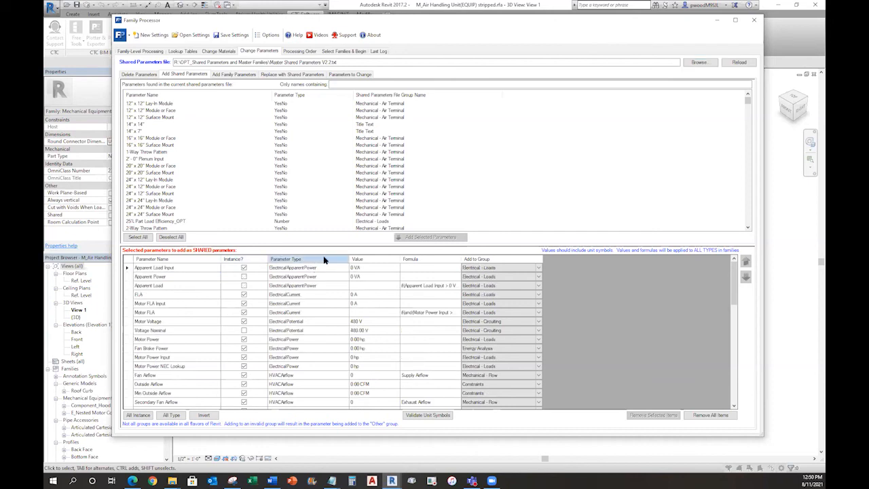
{"action": "left_click", "coordinate": [372, 261]}
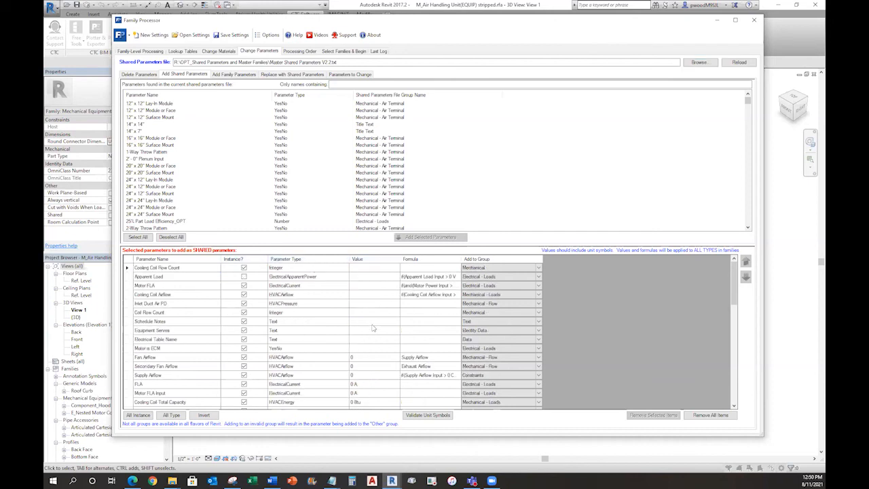
{"action": "scroll", "coordinate": [373, 332], "scroll_direction": "down", "scroll_amount": 2}
{"action": "scroll", "coordinate": [372, 334], "scroll_direction": "down", "scroll_amount": 6}
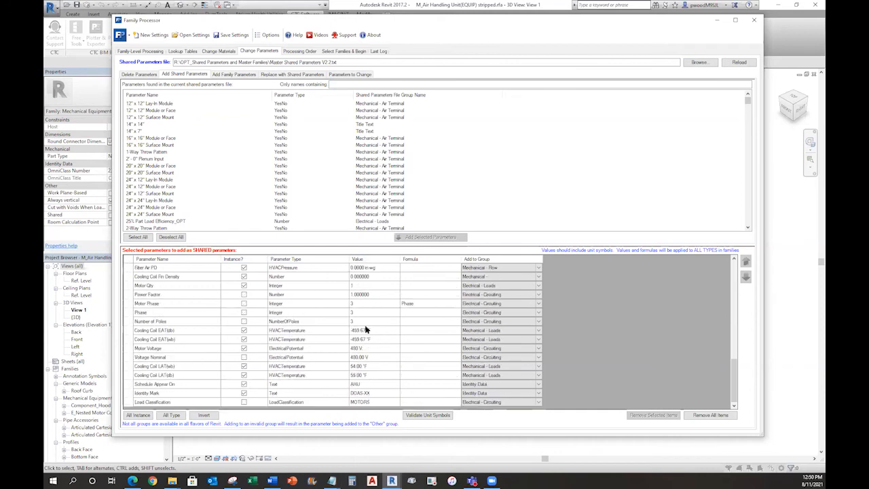
{"action": "scroll", "coordinate": [407, 327], "scroll_direction": "up", "scroll_amount": 10}
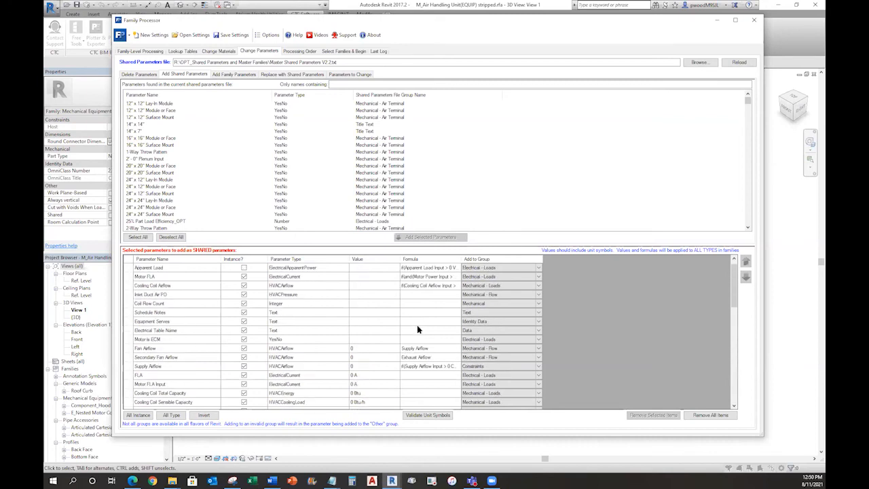
Step: Widen the Formula column of the selected shared parameters and read through their formulas
{"action": "left_click_drag", "start_coordinate": [461, 256], "coordinate": [529, 256]}
{"action": "left_click_drag", "start_coordinate": [632, 257], "coordinate": [690, 258]}
{"action": "left_click_drag", "start_coordinate": [529, 258], "coordinate": [626, 258]}
{"action": "scroll", "coordinate": [506, 269], "scroll_direction": "up", "scroll_amount": 1}
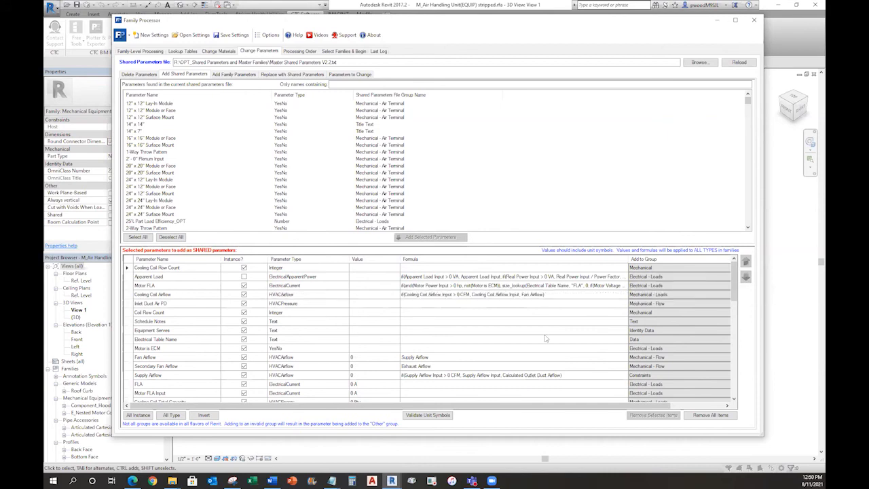
{"action": "scroll", "coordinate": [611, 312], "scroll_direction": "down", "scroll_amount": 10}
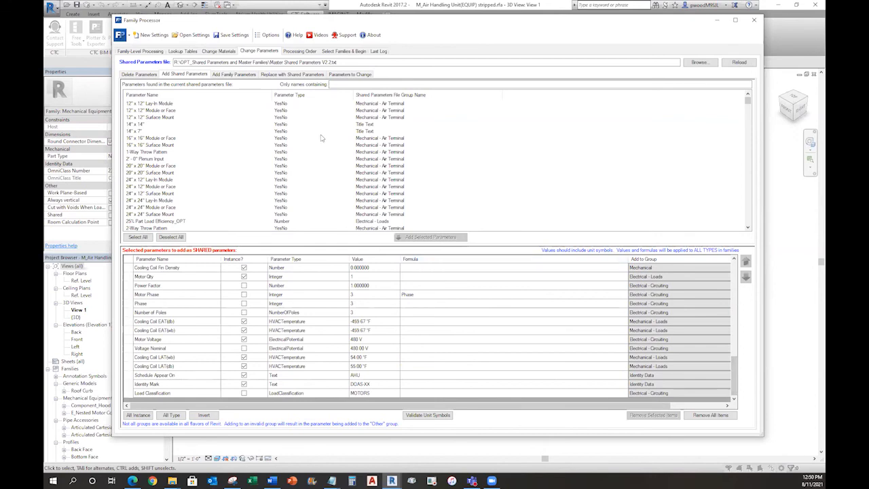
Step: Examine the options for processing multiple family files, including the parent folder and saved settings files, and recheck the selected shared parameters
{"action": "left_click", "coordinate": [337, 55]}
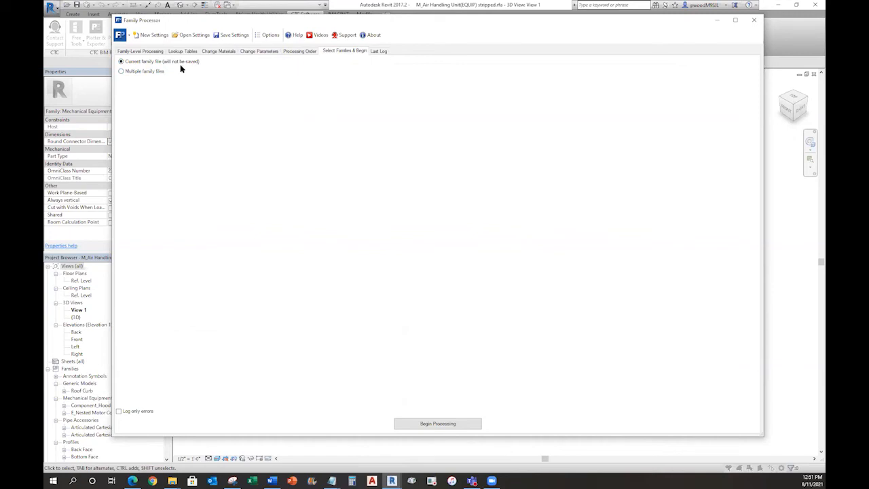
{"action": "left_click", "coordinate": [135, 72]}
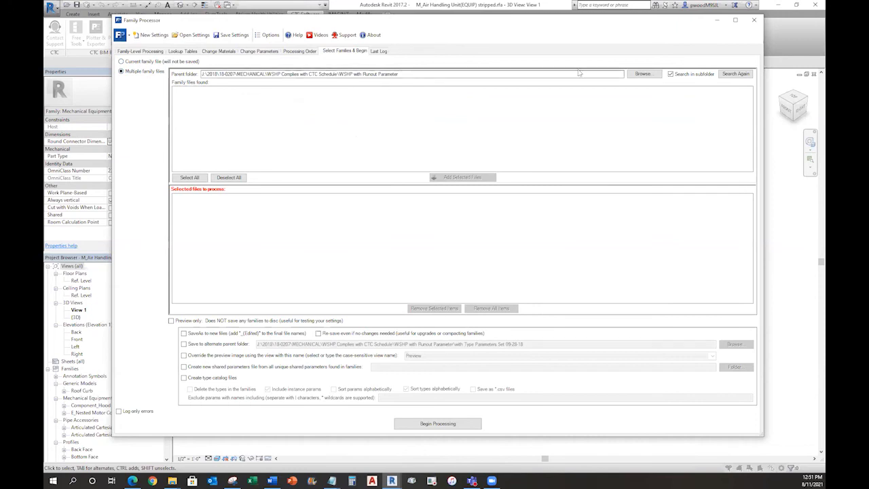
{"action": "left_click", "coordinate": [642, 73]}
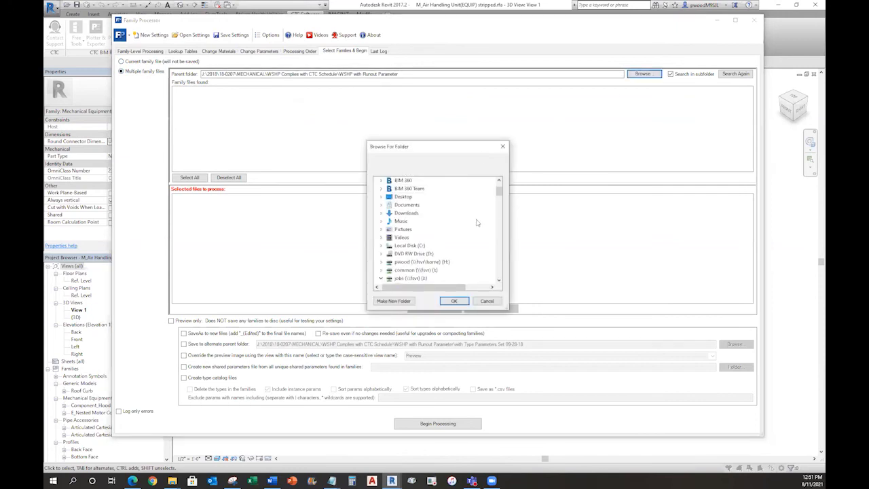
{"action": "left_click", "coordinate": [453, 301]}
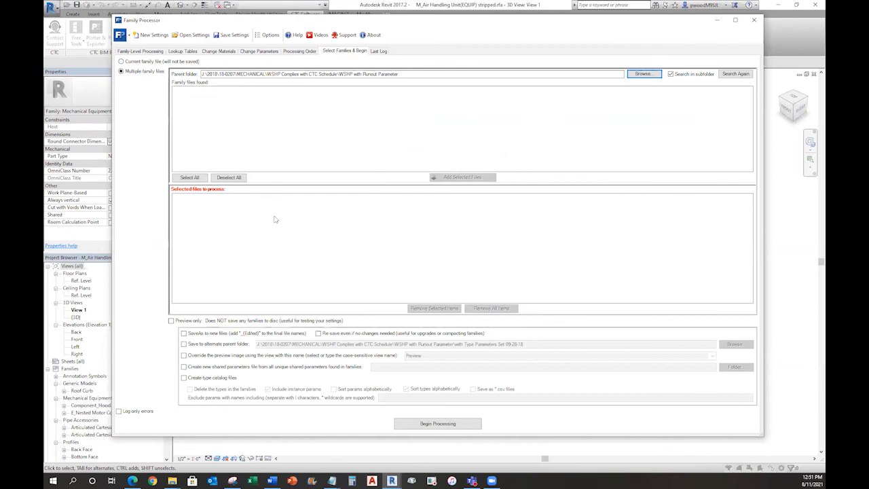
{"action": "left_click", "coordinate": [194, 34]}
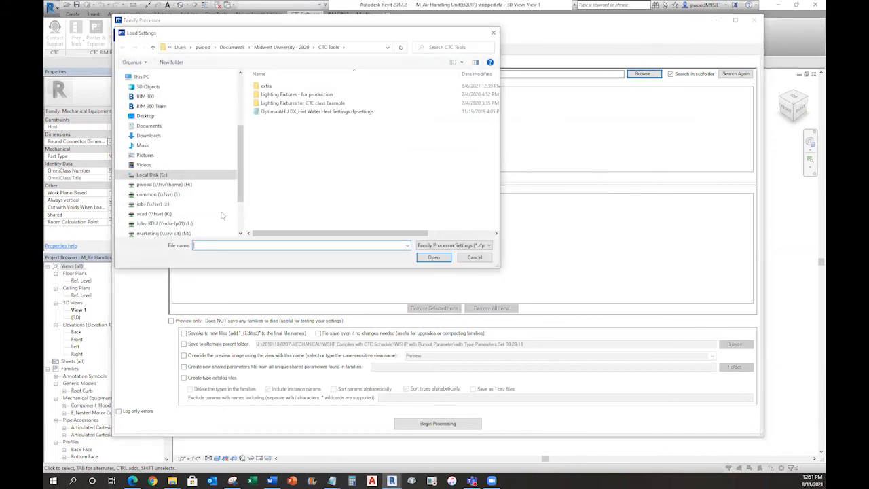
{"action": "left_click", "coordinate": [470, 254]}
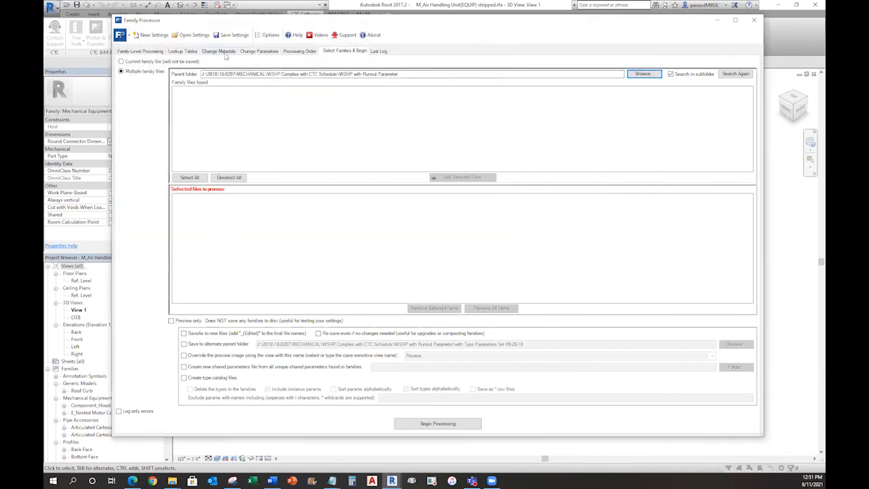
{"action": "left_click", "coordinate": [259, 52]}
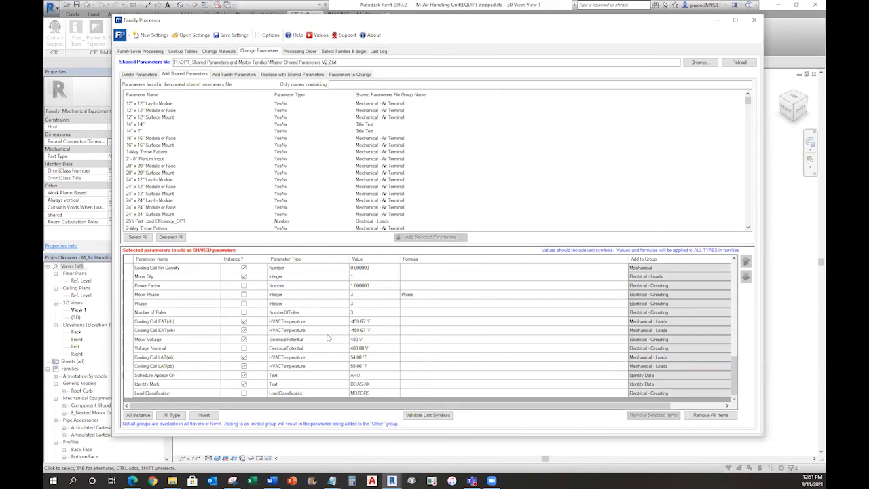
{"action": "scroll", "coordinate": [328, 337], "scroll_direction": "up", "scroll_amount": 10}
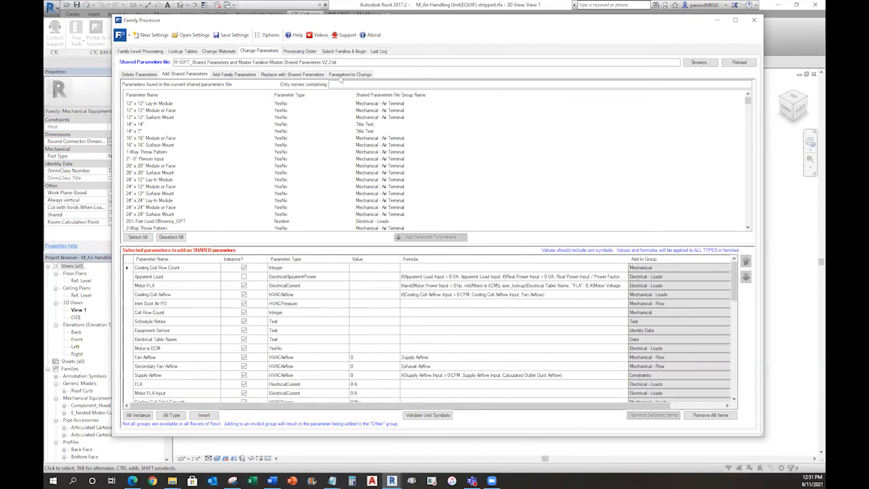
Step: Process the current family file with the listed shared parameters and commit the changes to the open family document
{"action": "left_click", "coordinate": [345, 53]}
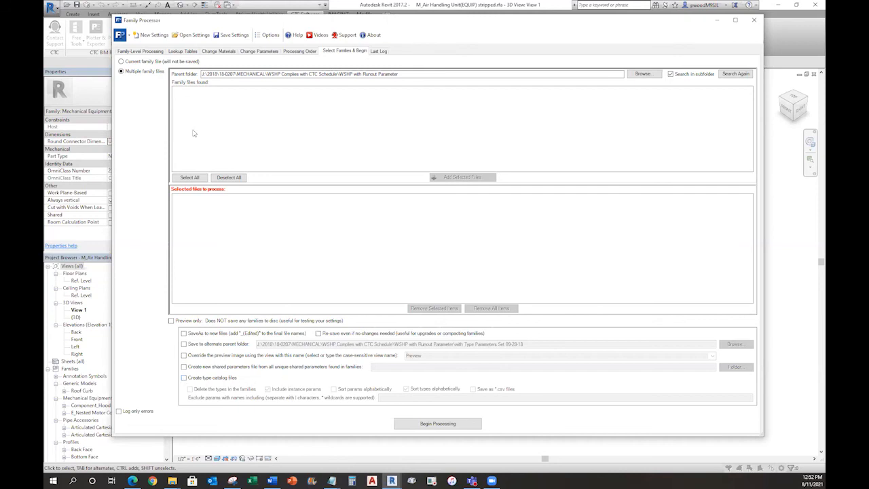
{"action": "left_click", "coordinate": [150, 62]}
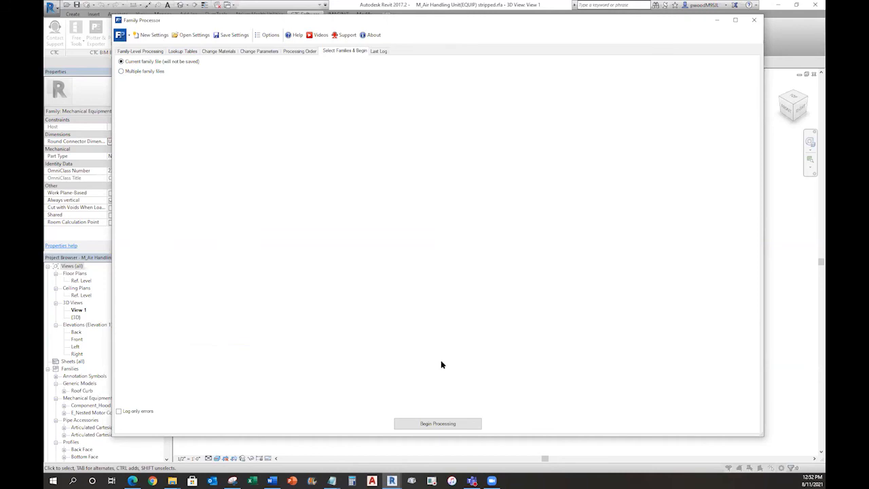
{"action": "left_click", "coordinate": [438, 423]}
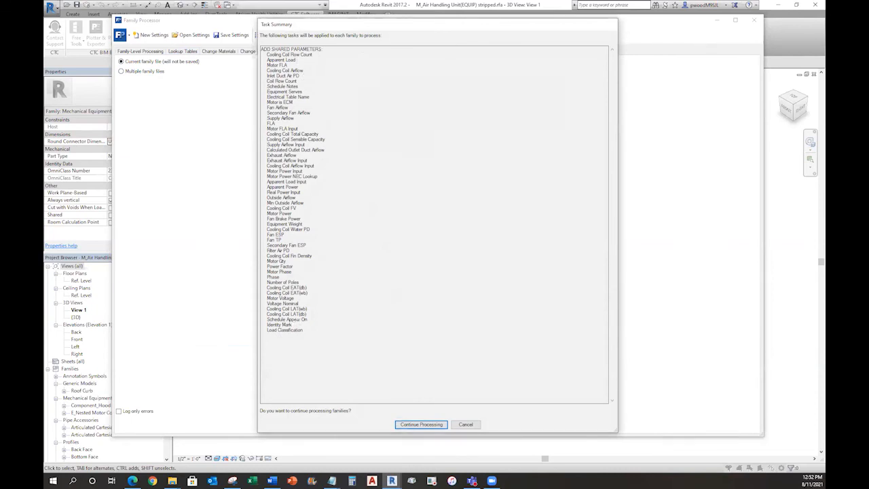
{"action": "left_click", "coordinate": [422, 424]}
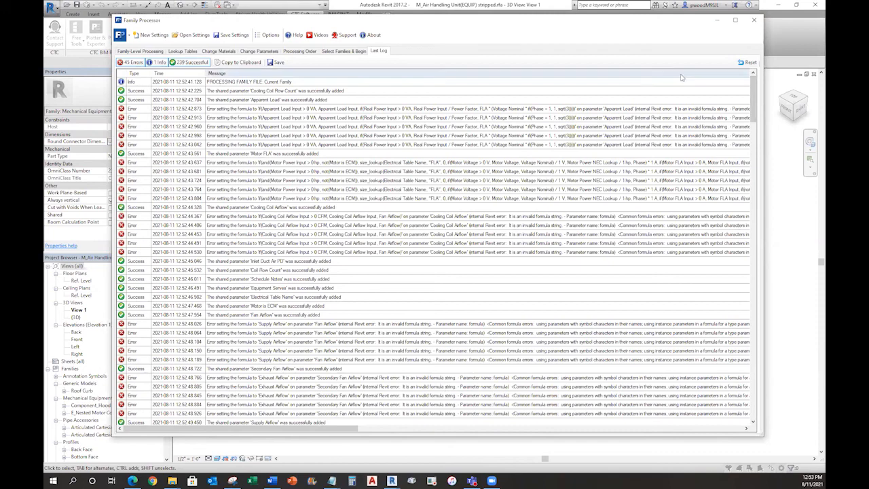
{"action": "left_click", "coordinate": [754, 22]}
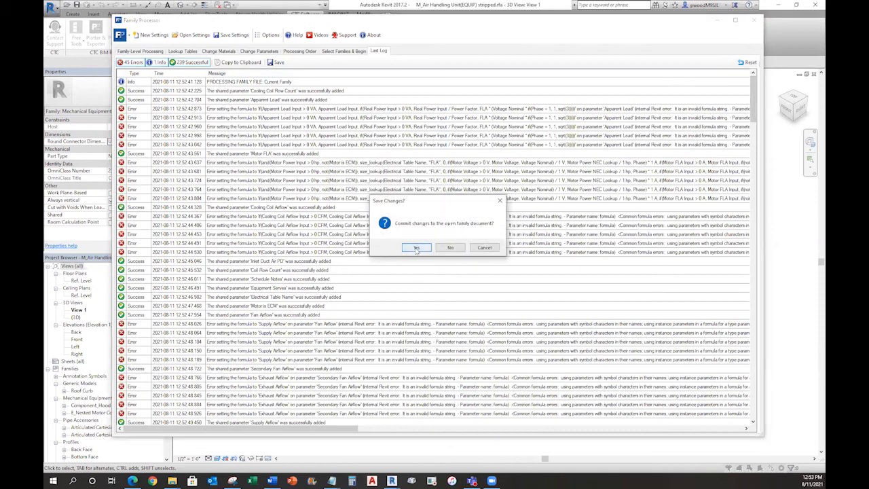
{"action": "left_click", "coordinate": [417, 248]}
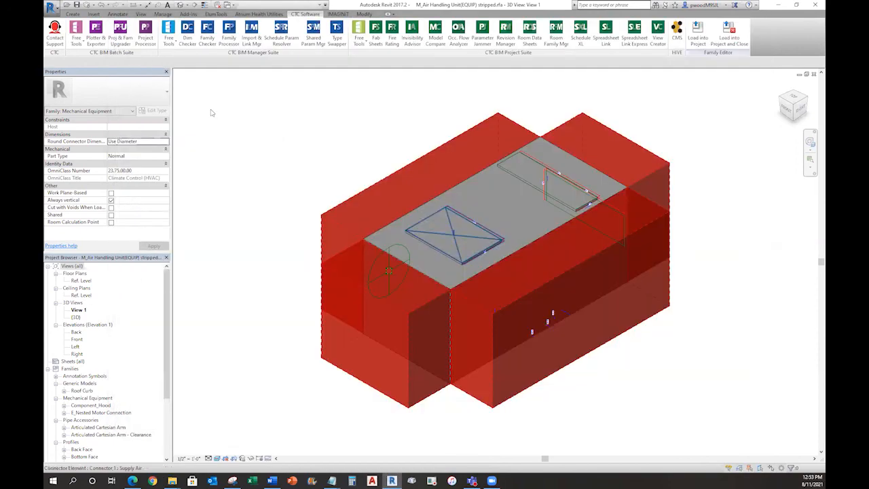
Step: Review the shared parameters added to the air handling unit family in its family types
{"action": "left_click", "coordinate": [72, 14]}
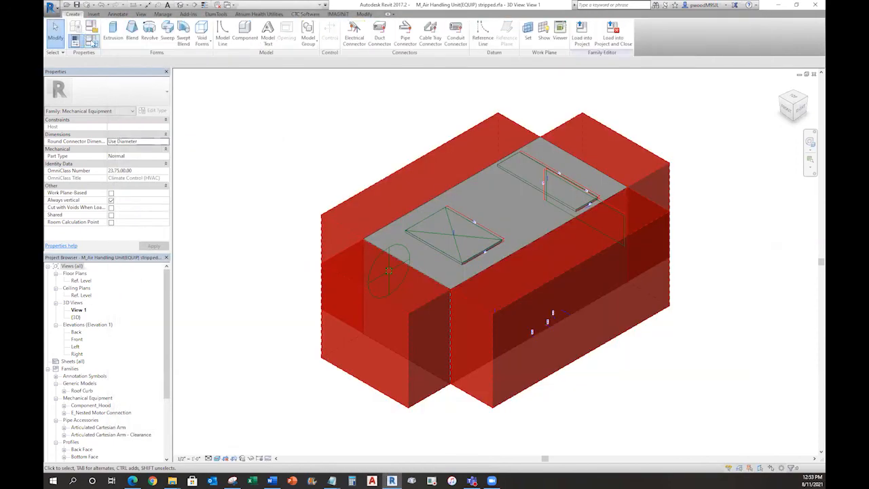
{"action": "left_click_drag", "start_coordinate": [710, 132], "coordinate": [723, 102]}
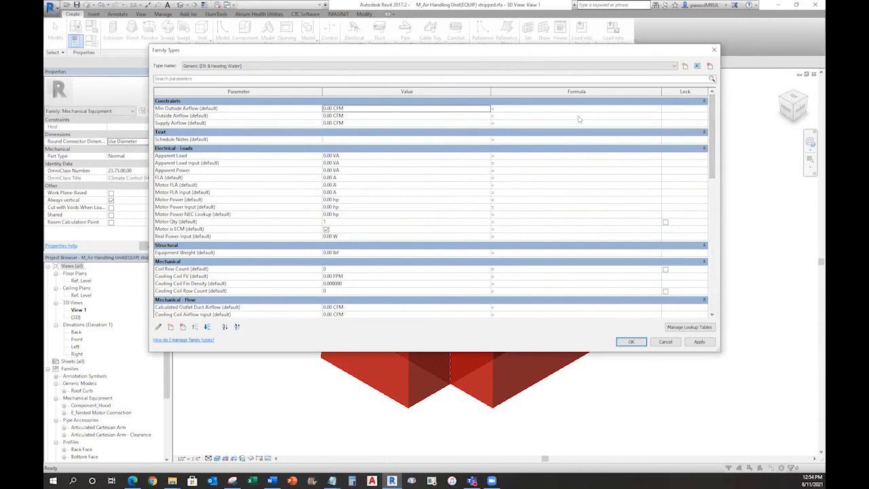
{"action": "mouse_move", "coordinate": [712, 115]}
{"action": "left_mouse_down"}
{"action": "mouse_move", "coordinate": [713, 251]}
{"action": "mouse_move", "coordinate": [714, 127]}
{"action": "left_mouse_up"}
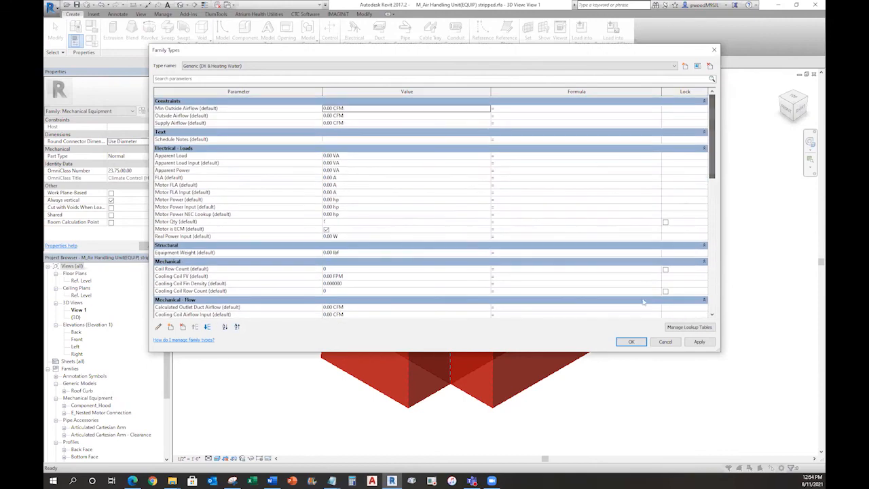
{"action": "left_click", "coordinate": [632, 342]}
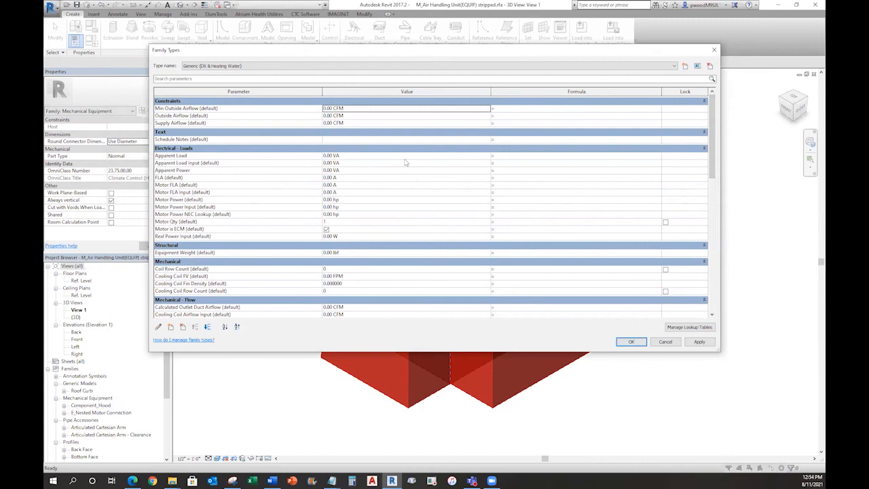
Step: Close the family types and load the air handling unit family into the Family Processor Demonstration project, overwriting the existing version and its parameter values
{"action": "left_click", "coordinate": [631, 341]}
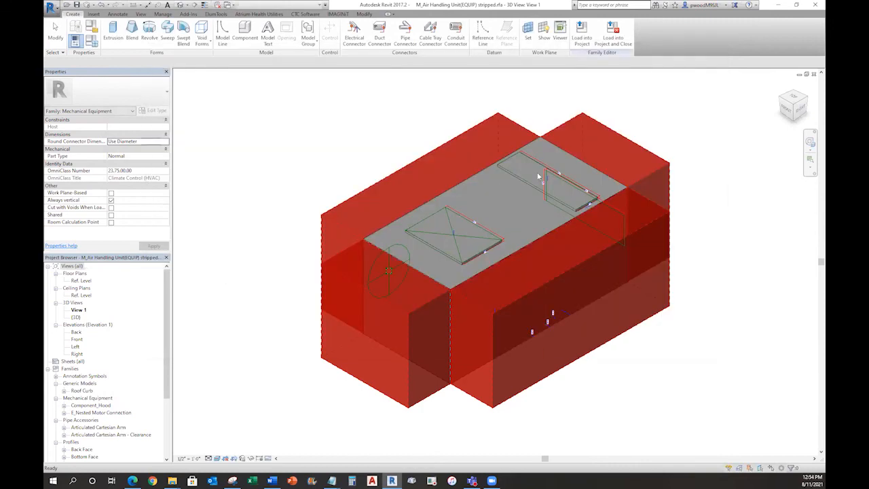
{"action": "left_click", "coordinate": [603, 42]}
{"action": "left_click", "coordinate": [451, 245]}
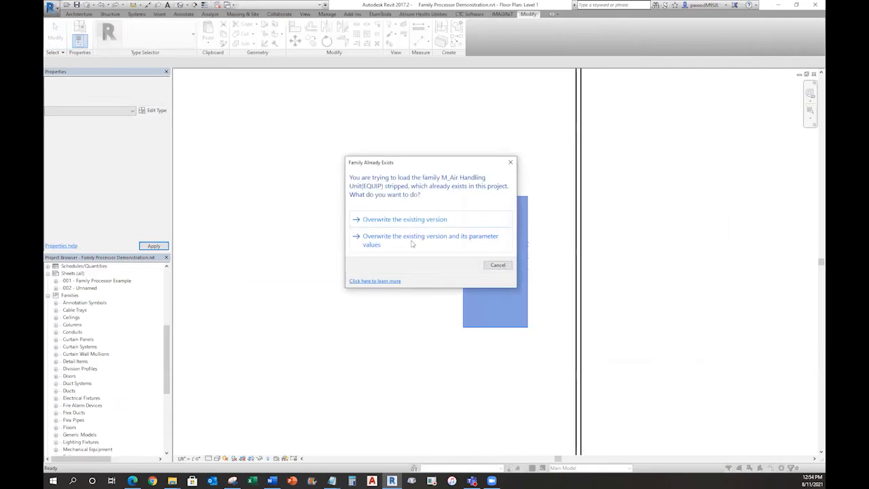
{"action": "left_click", "coordinate": [411, 244]}
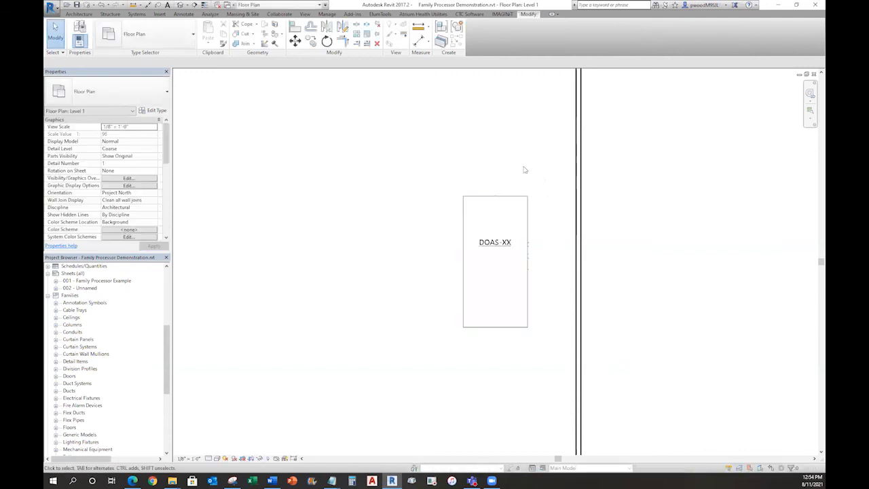
Step: Check the DOAS-XX row's airflow, mixing box and entering air cells in the air handling unit schedule, and review the schedule on sheet 002
{"action": "key", "text": "ctrl+Tab"}
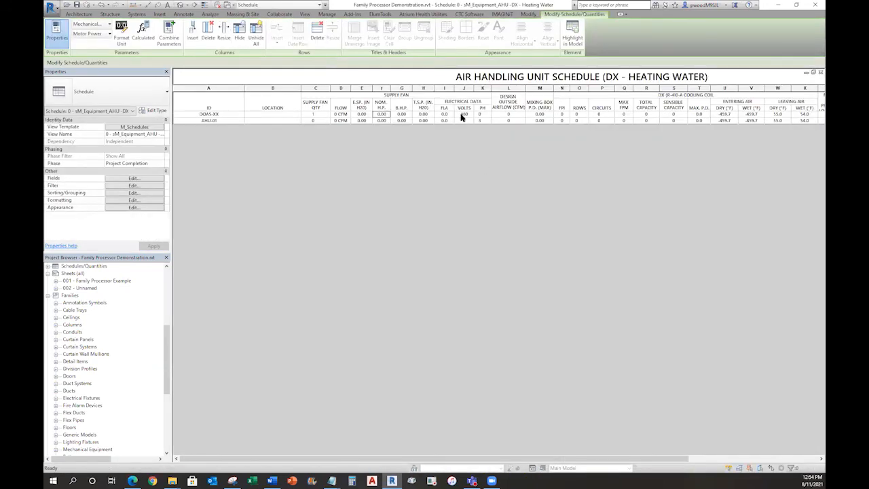
{"action": "left_click", "coordinate": [508, 114]}
{"action": "left_click", "coordinate": [539, 114]}
{"action": "left_click", "coordinate": [733, 114]}
{"action": "key", "text": "Tab"}
{"action": "key", "text": "ctrl+Tab"}
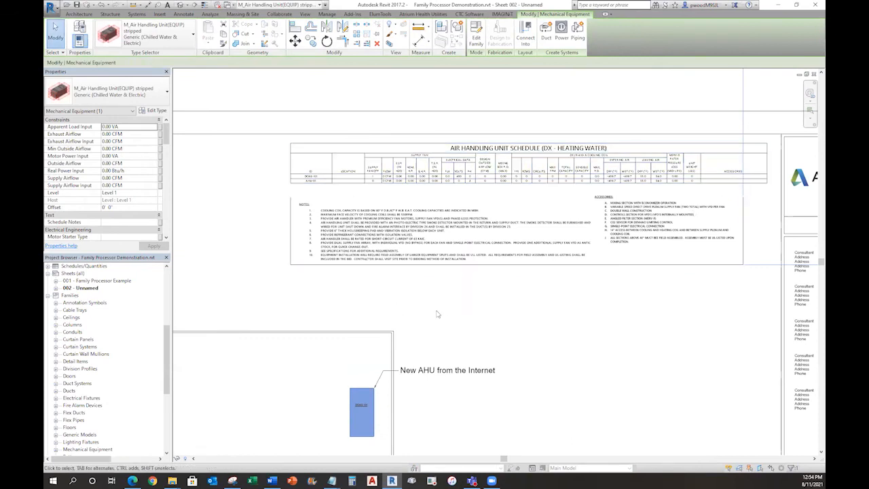
{"action": "scroll", "coordinate": [435, 316], "scroll_direction": "down", "scroll_amount": 2}
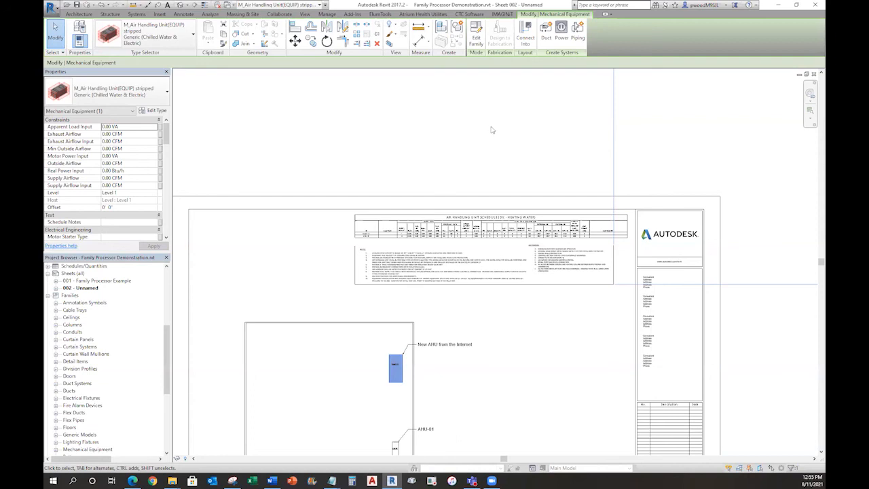
Step: Show the CTC Software tools available in the project
{"action": "left_click", "coordinate": [470, 14]}
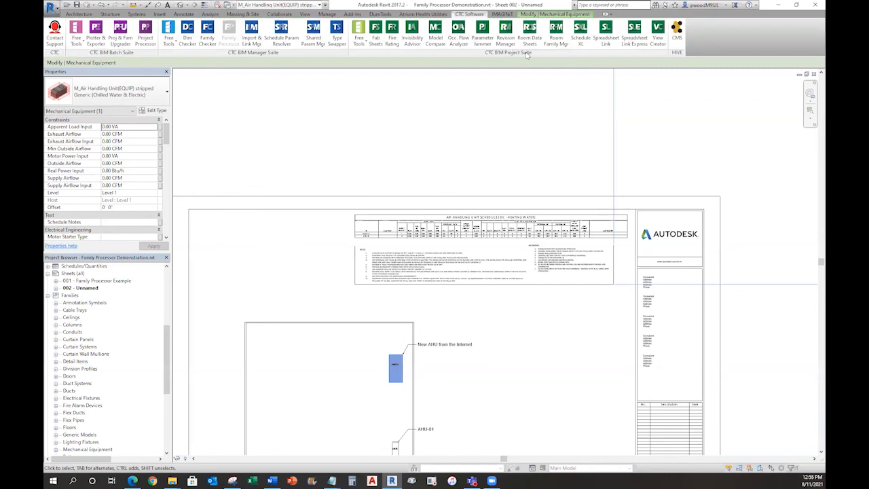